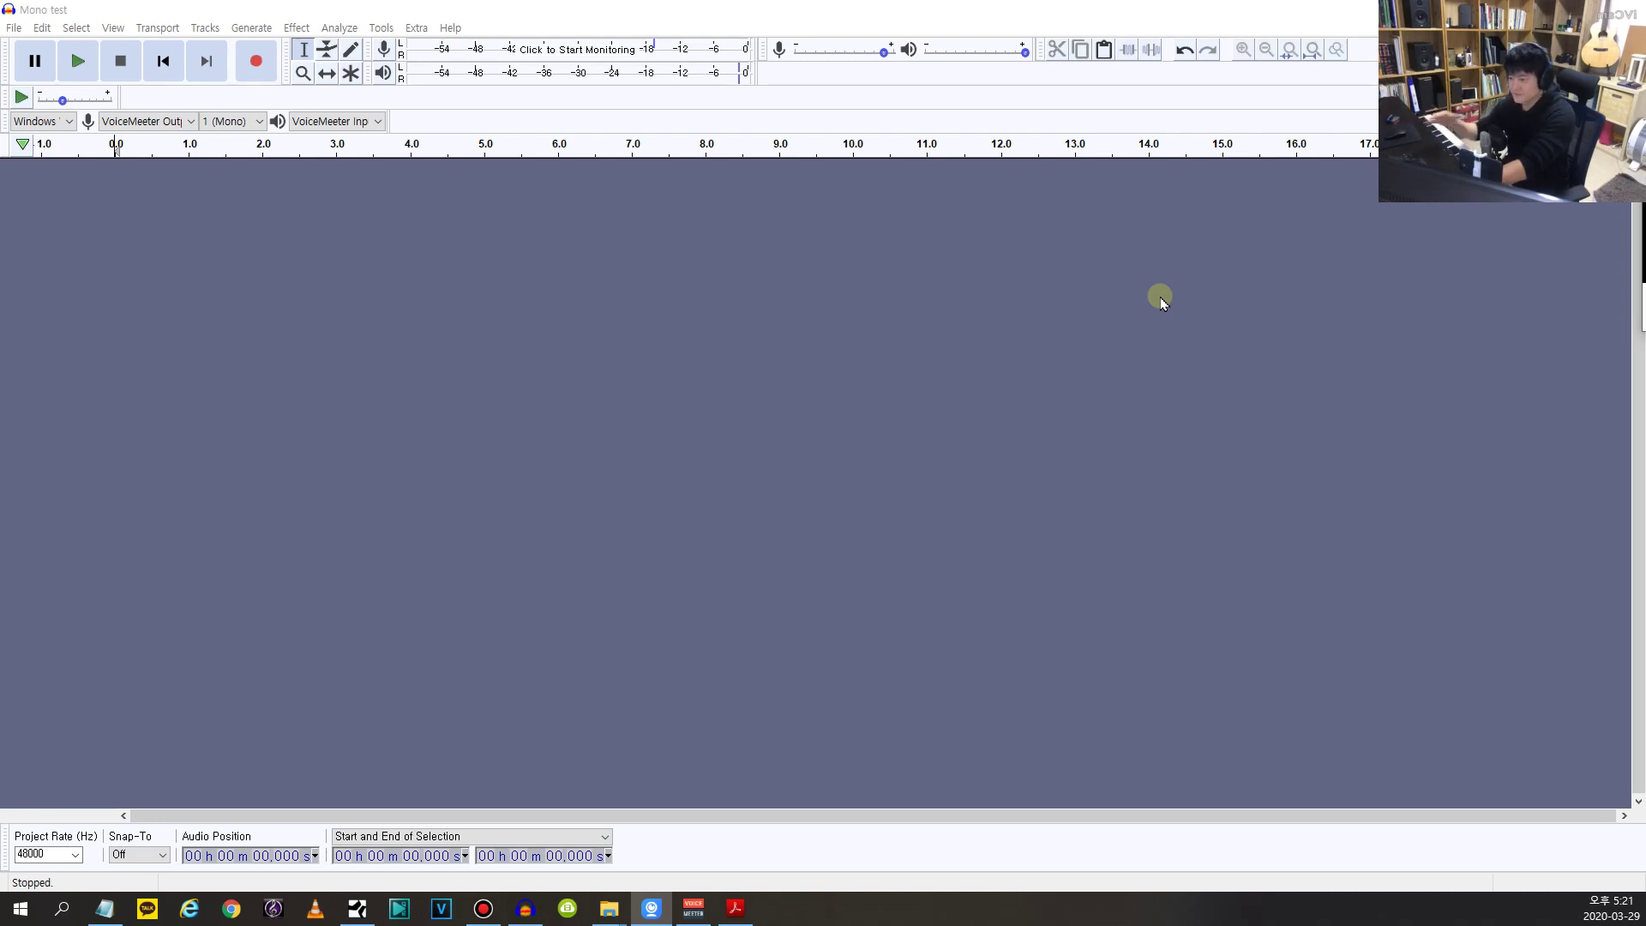
Step: Record about 4 seconds of voice onto a new mono track
left_click(1083, 329)
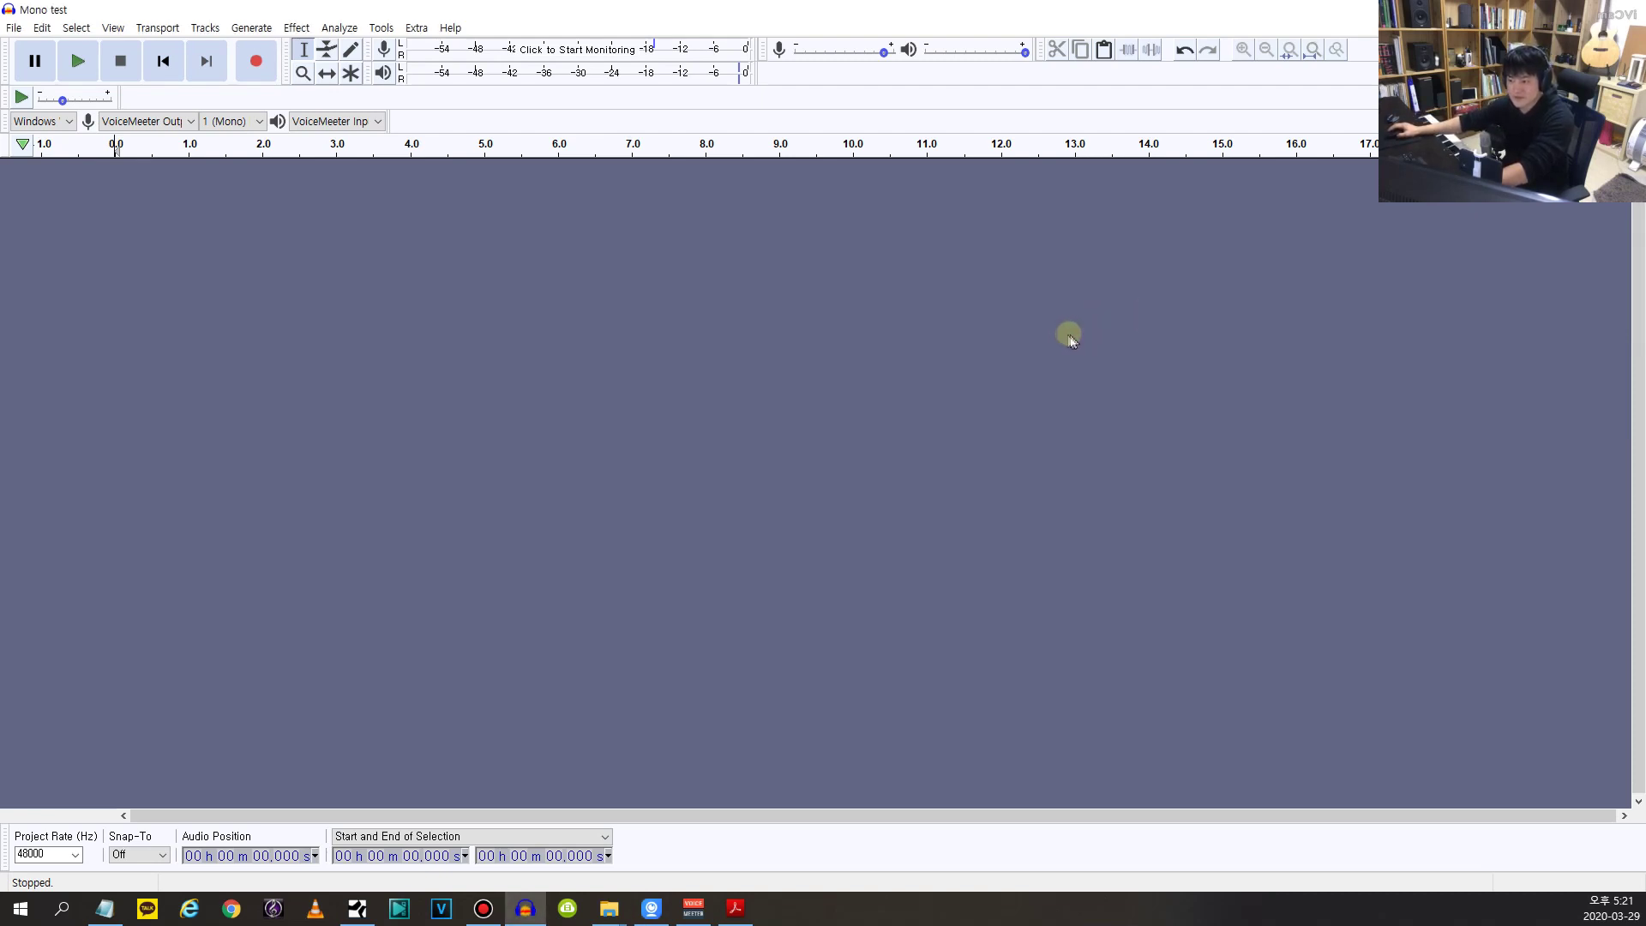
left_click(271, 74)
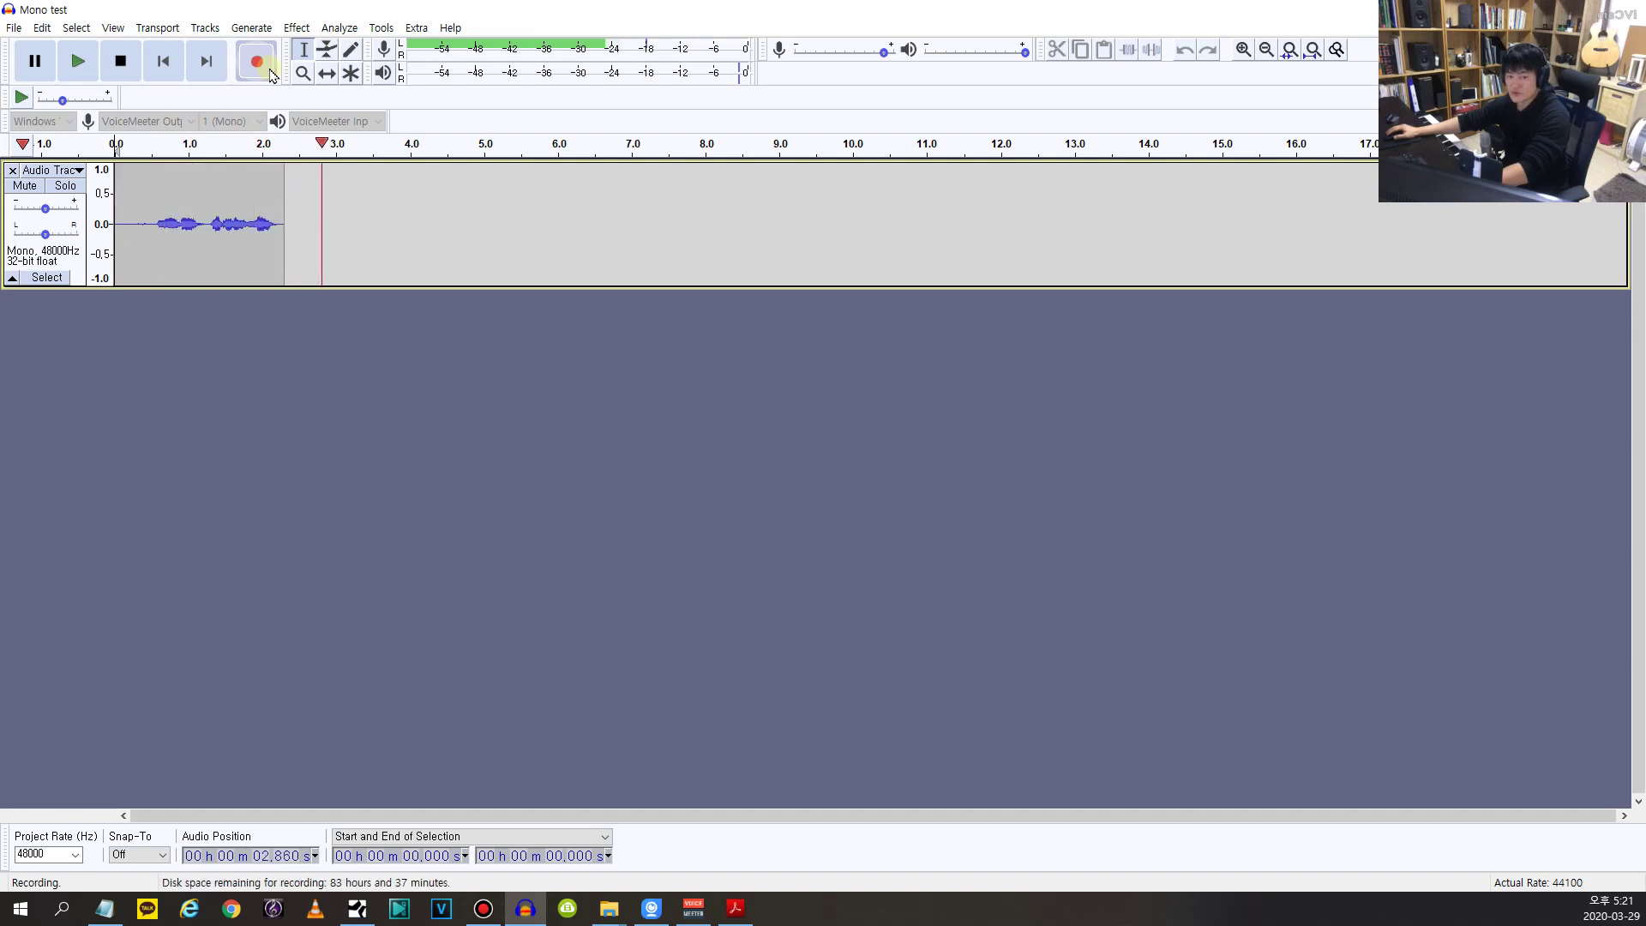
left_click(121, 68)
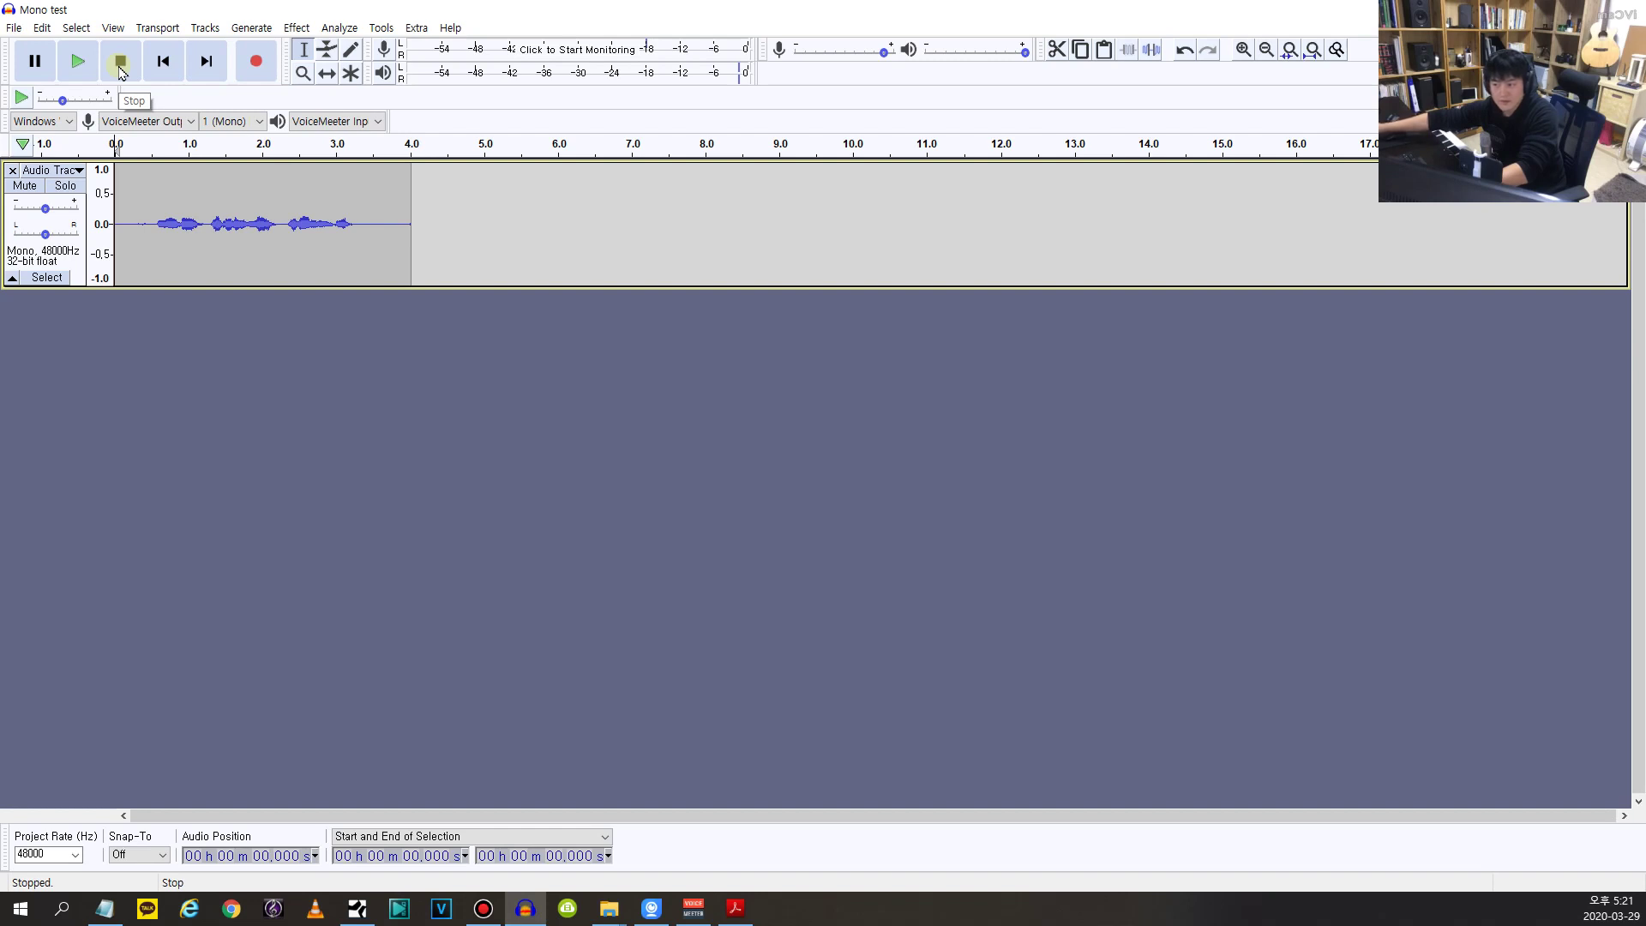
Step: Play back the new recording from about 0.2 s, near its beginning
left_click(131, 199)
key("space")
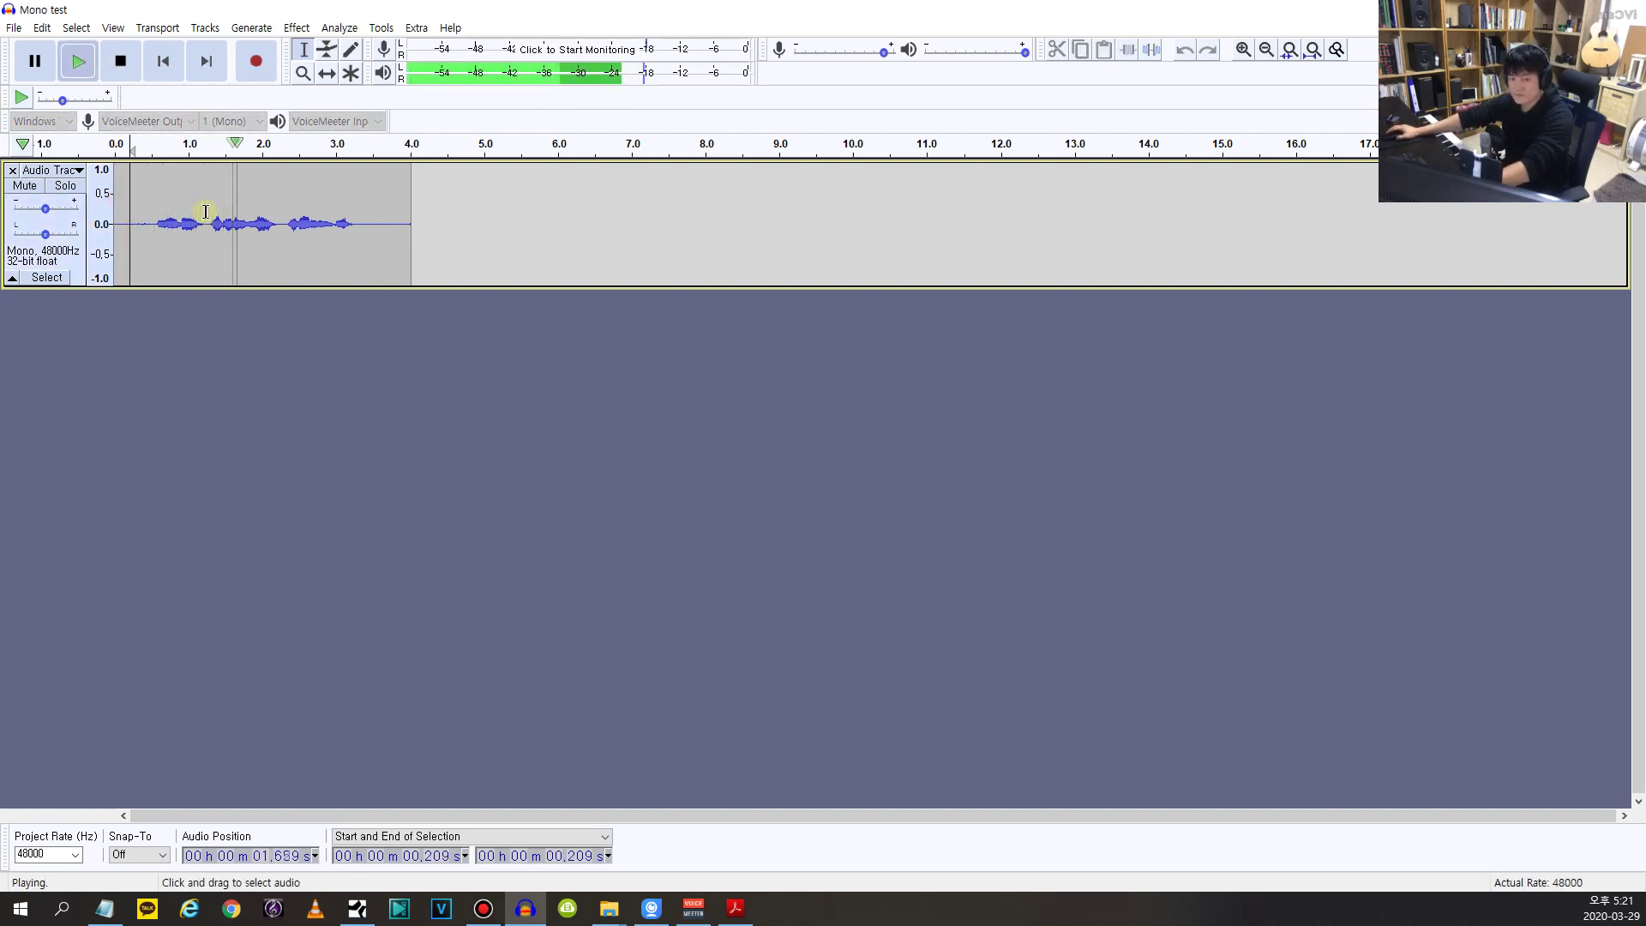
key("space")
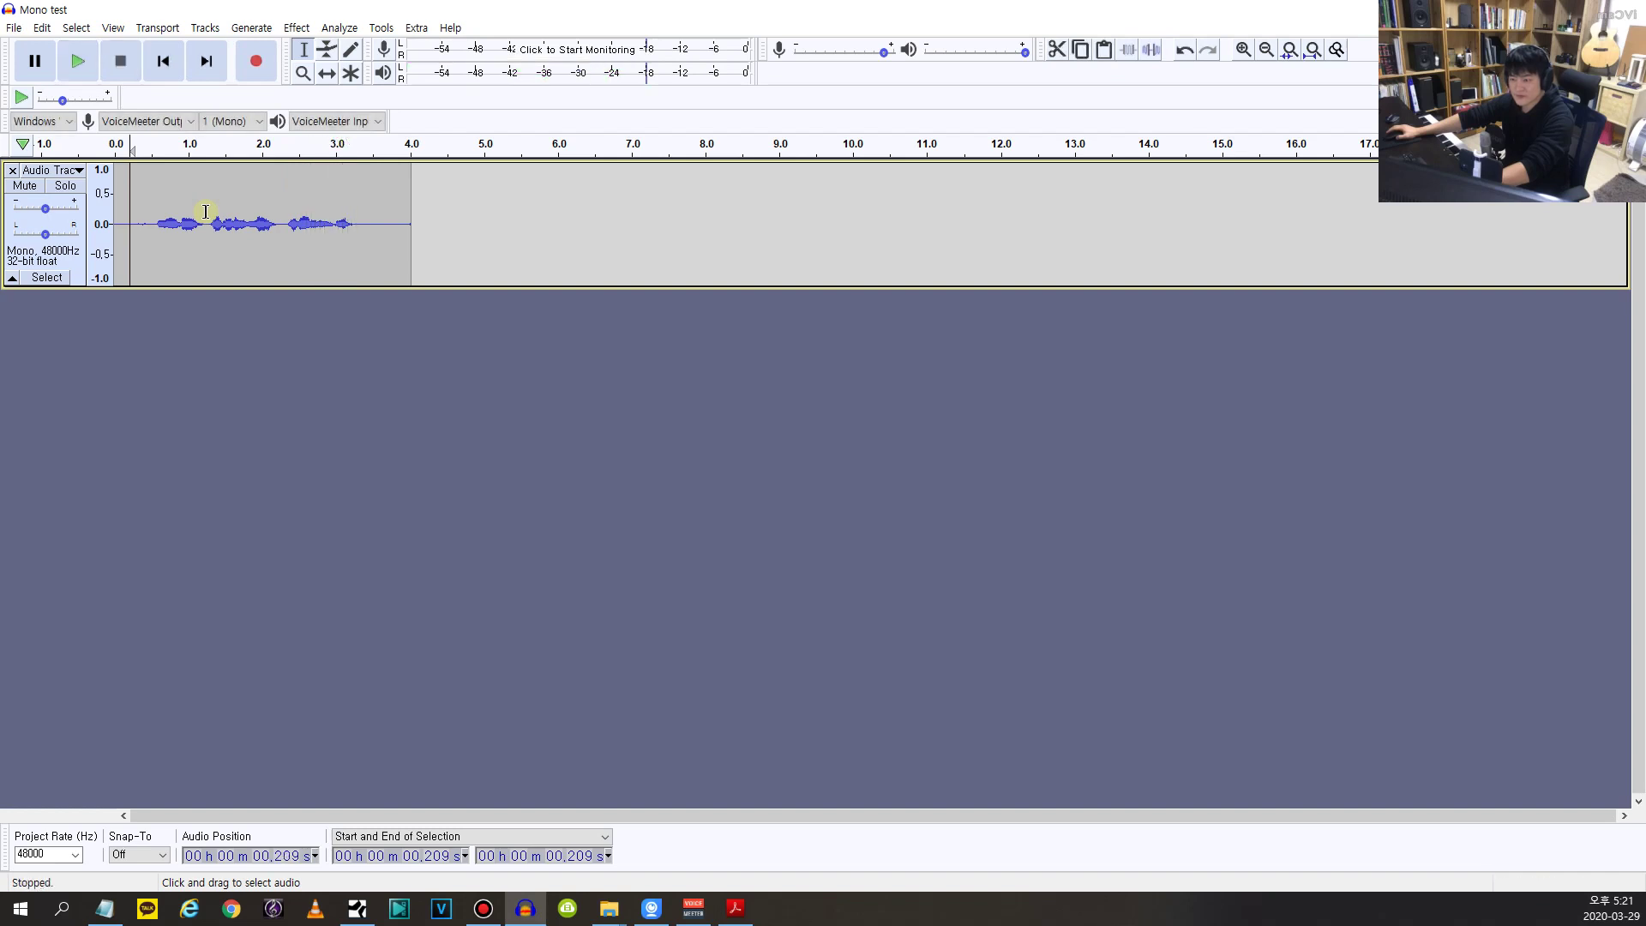
Step: Normalize the entire recording to a peak amplitude of -1.0 dB with DC offset removal
double_click(163, 206)
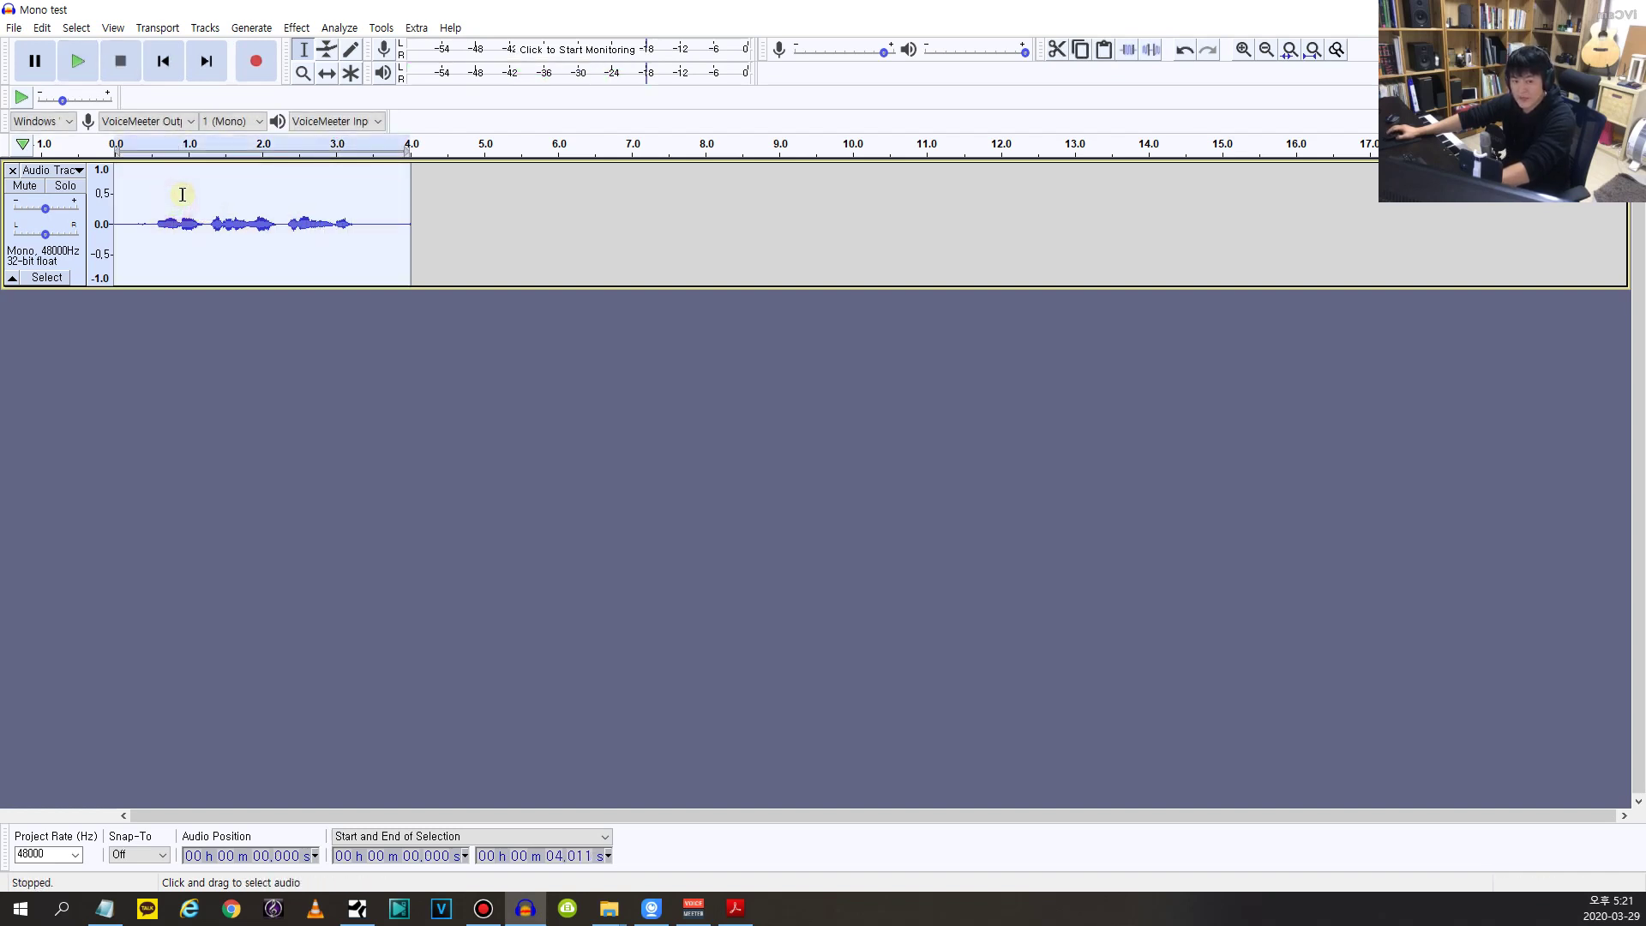
left_click(290, 34)
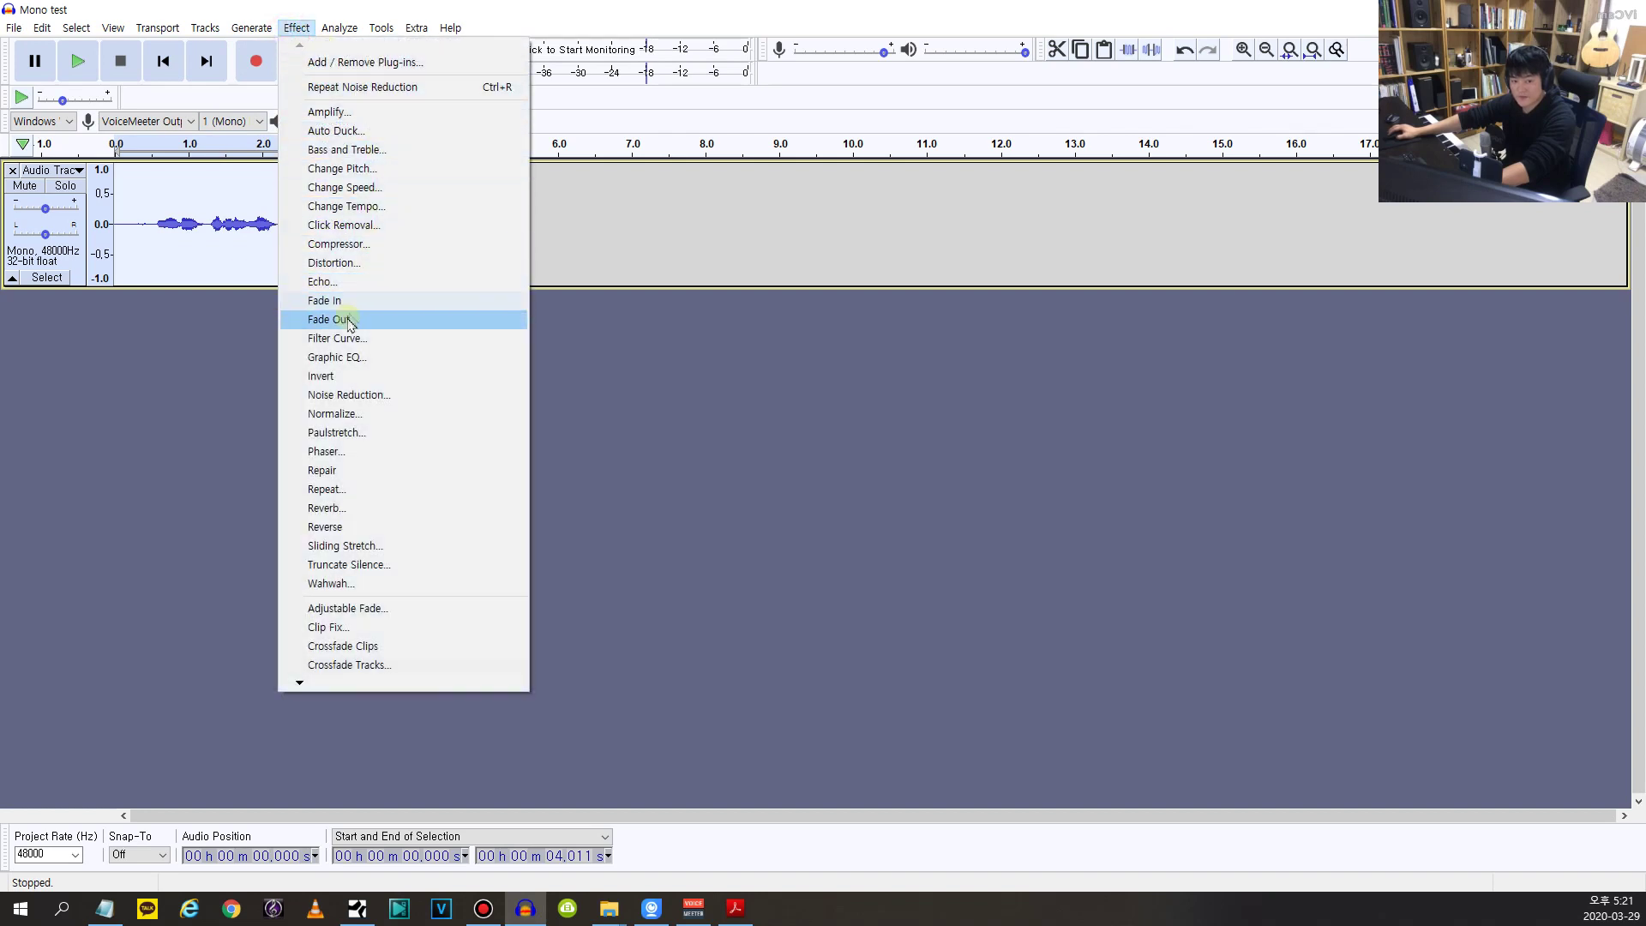
left_click(343, 415)
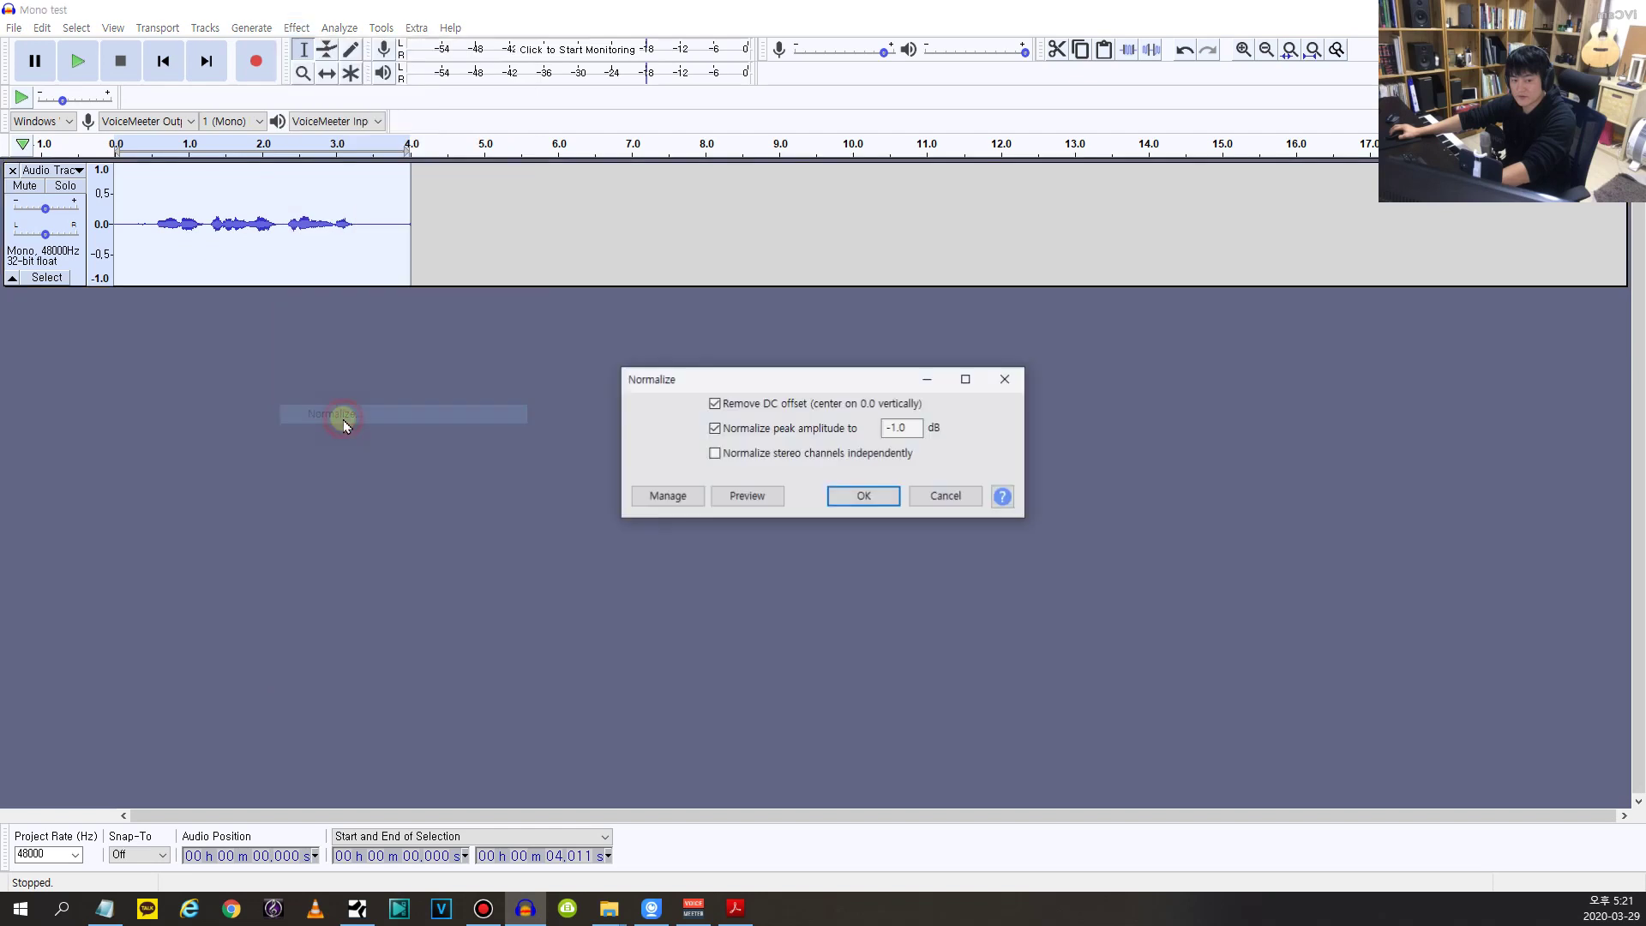
left_click(856, 497)
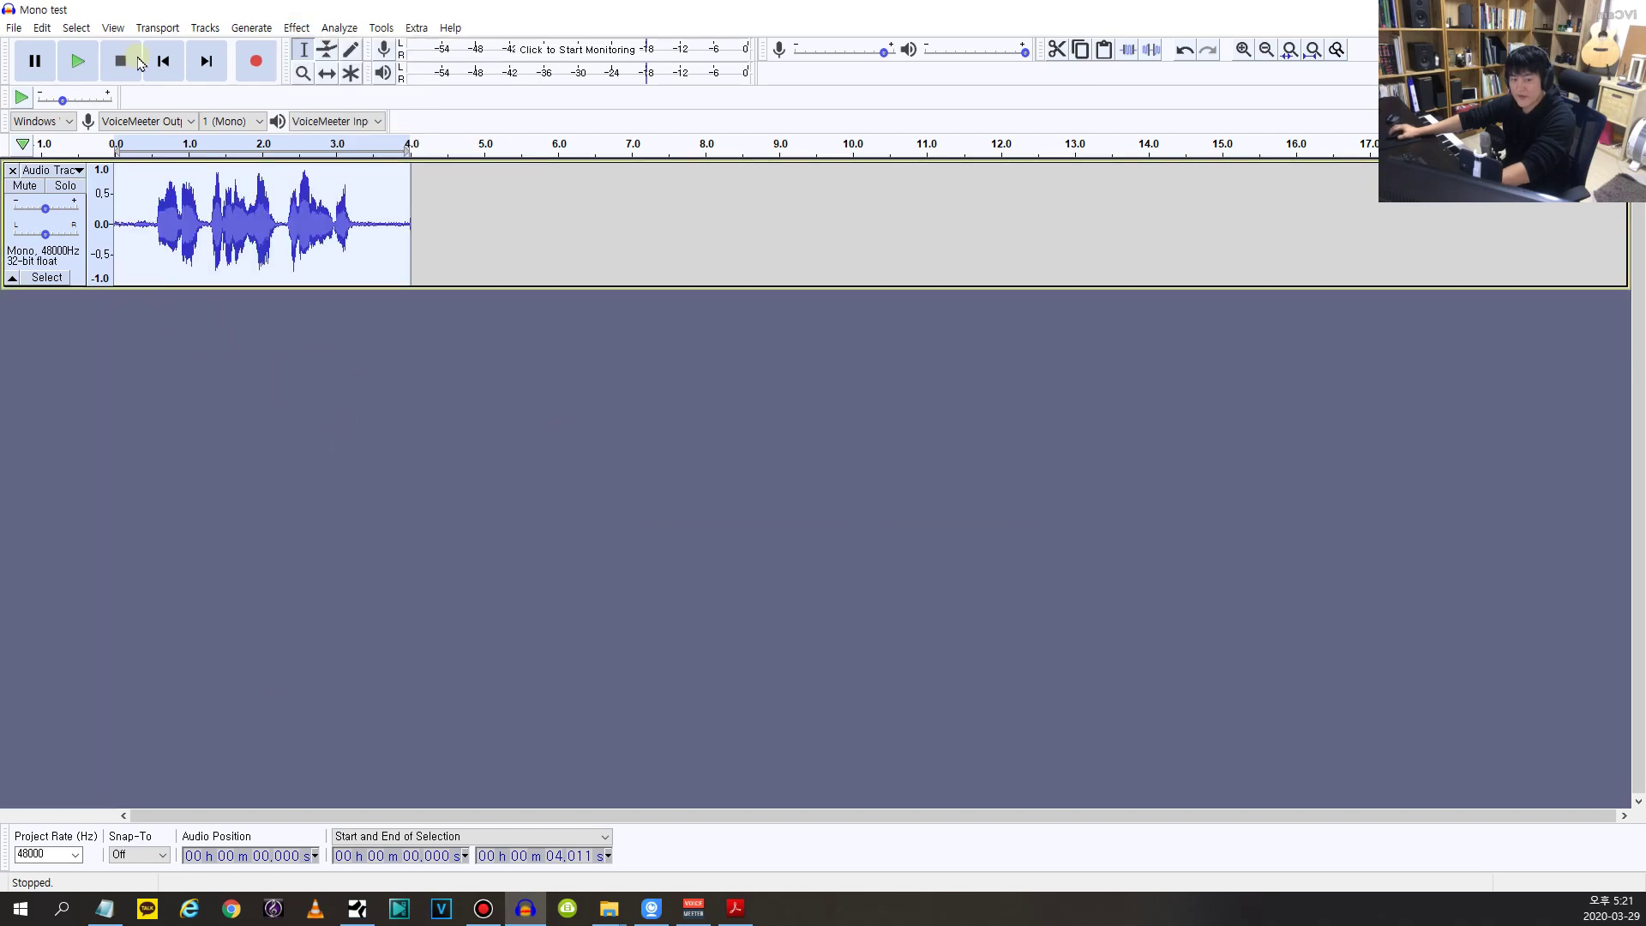
Step: Examine the normalized waveform enlarged across the window and play it back
left_click_drag(408, 288, 435, 735)
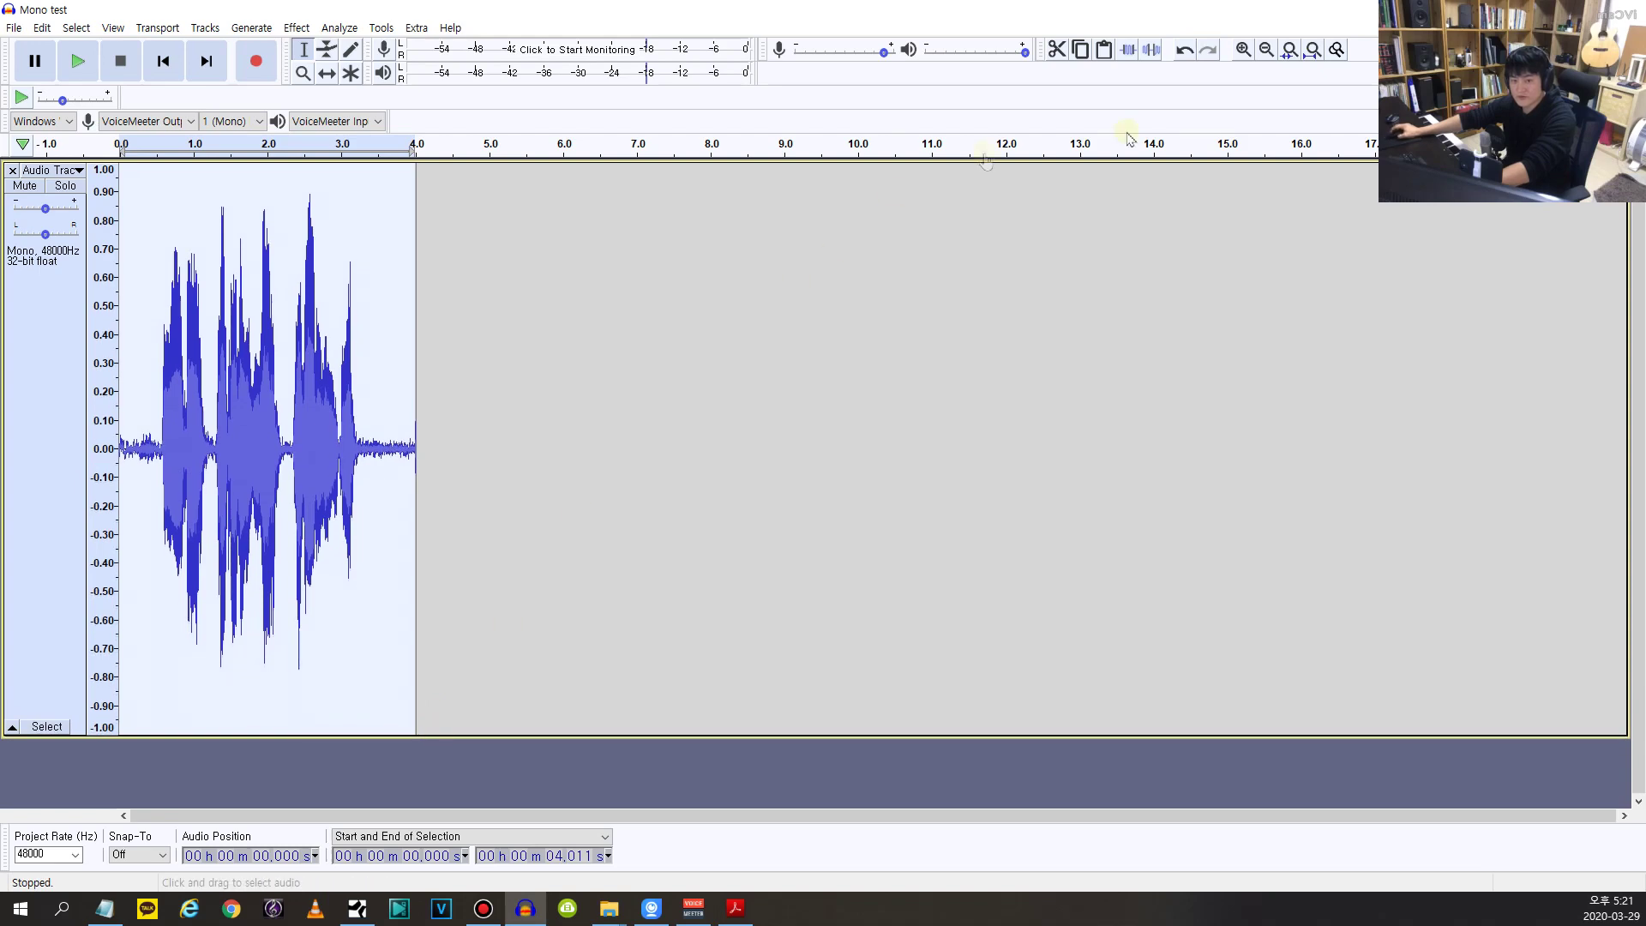
key("ctrl+3")
left_click(1243, 49)
left_click(1243, 49)
left_click(1243, 49)
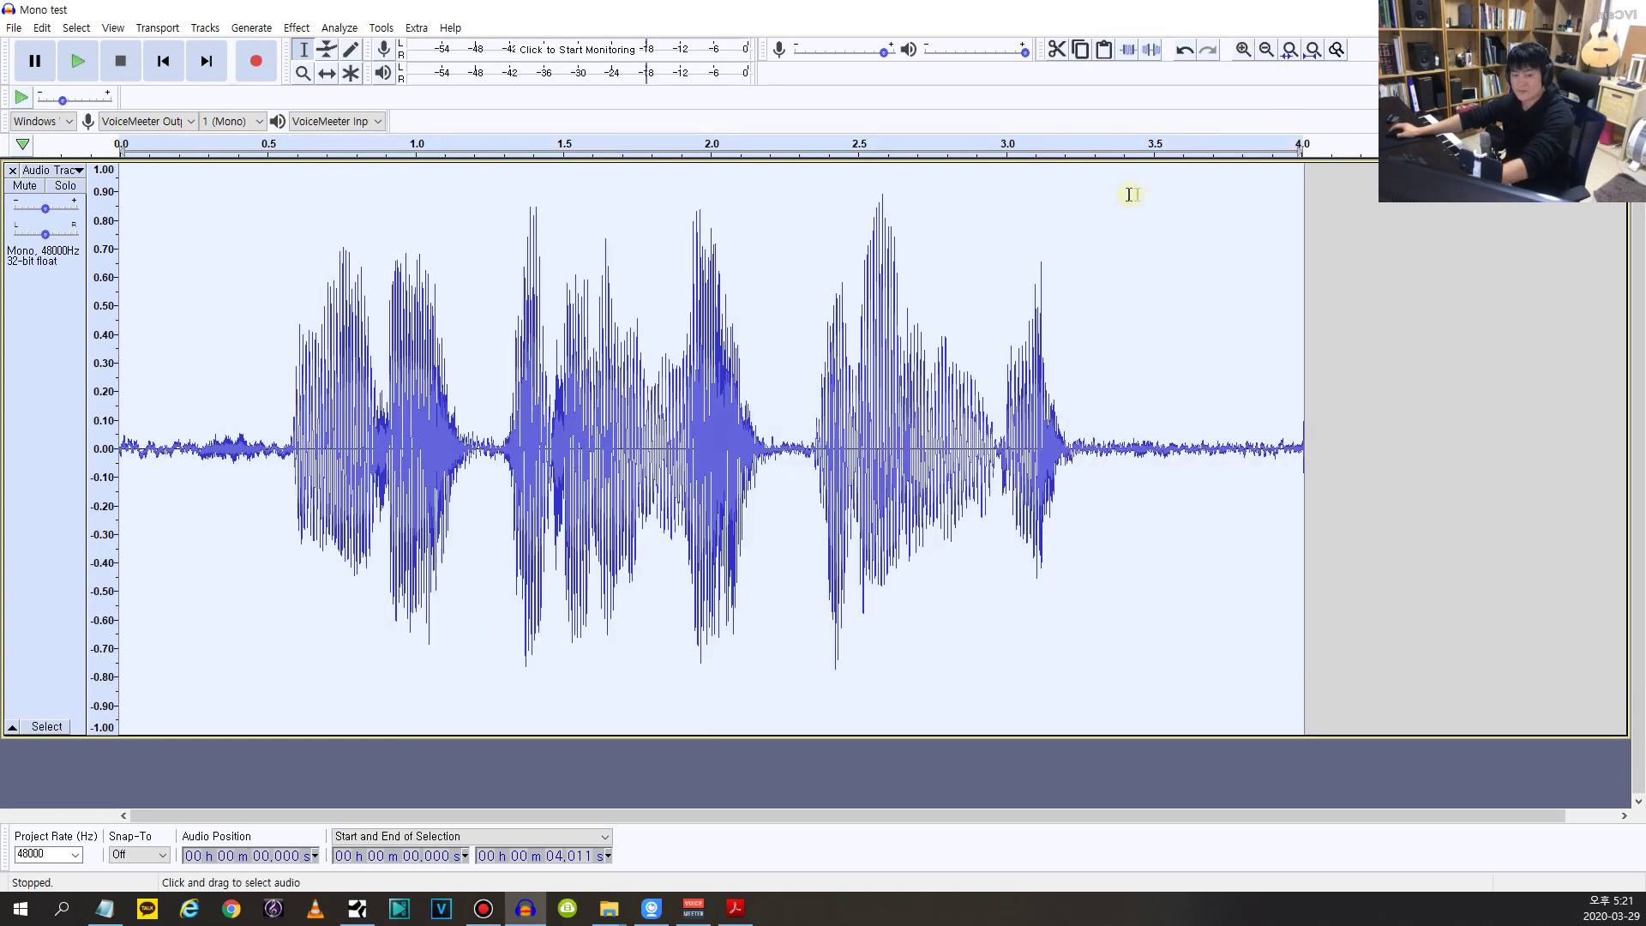
key("space")
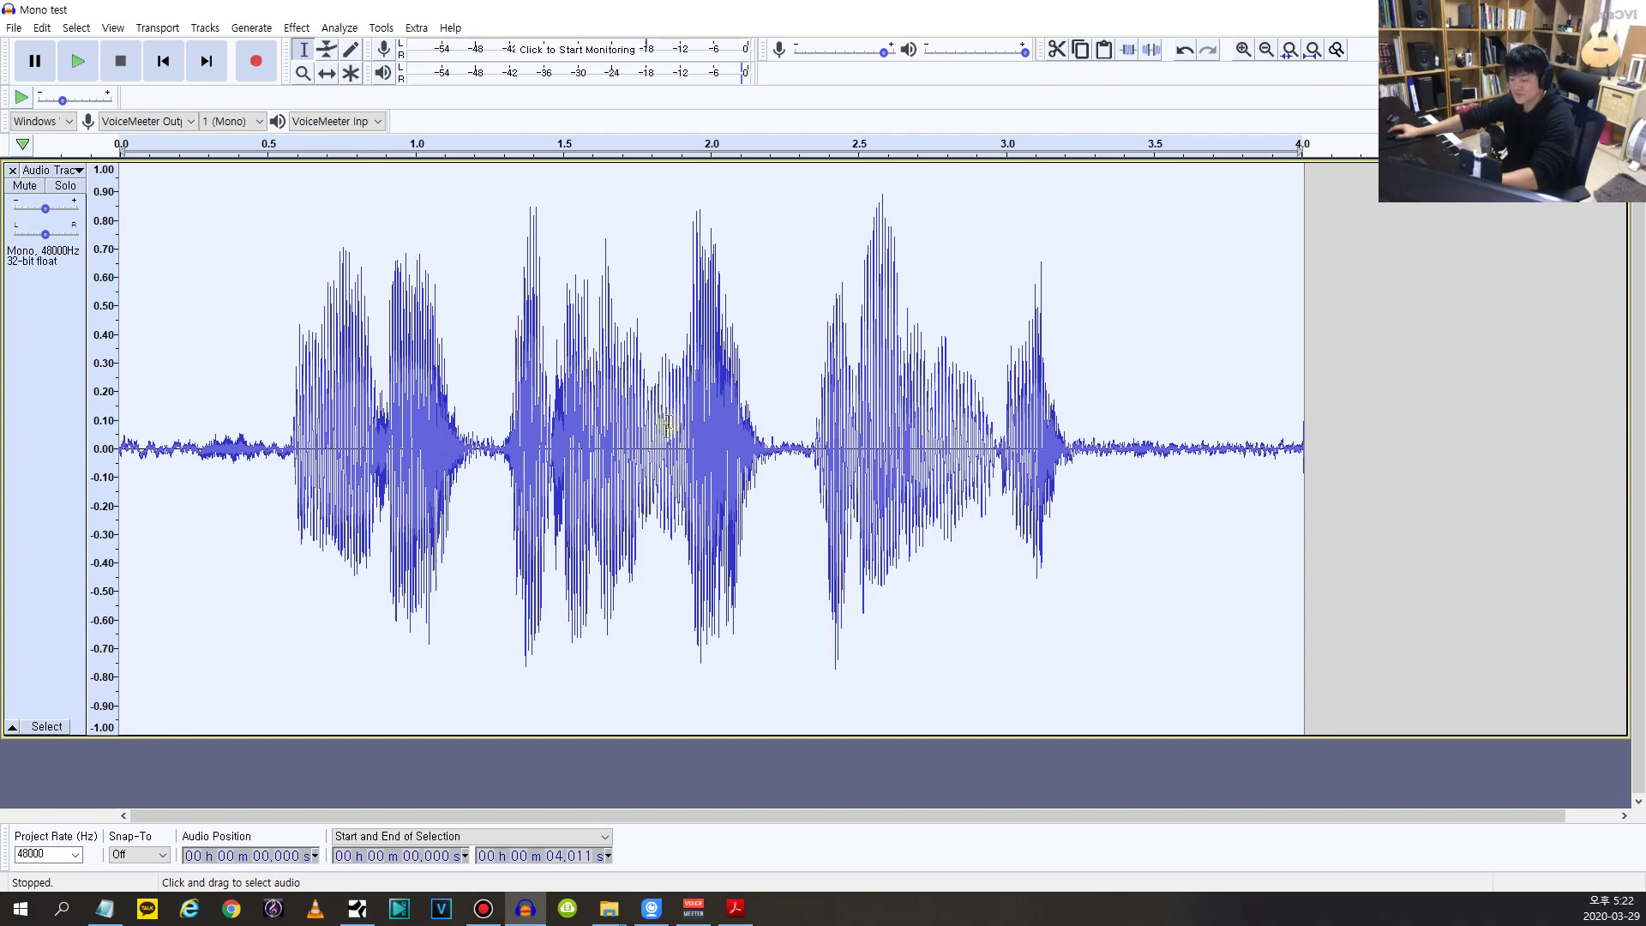
Step: Undo the normalization and play the recording at its original level with the track enlarged
key("ctrl+z")
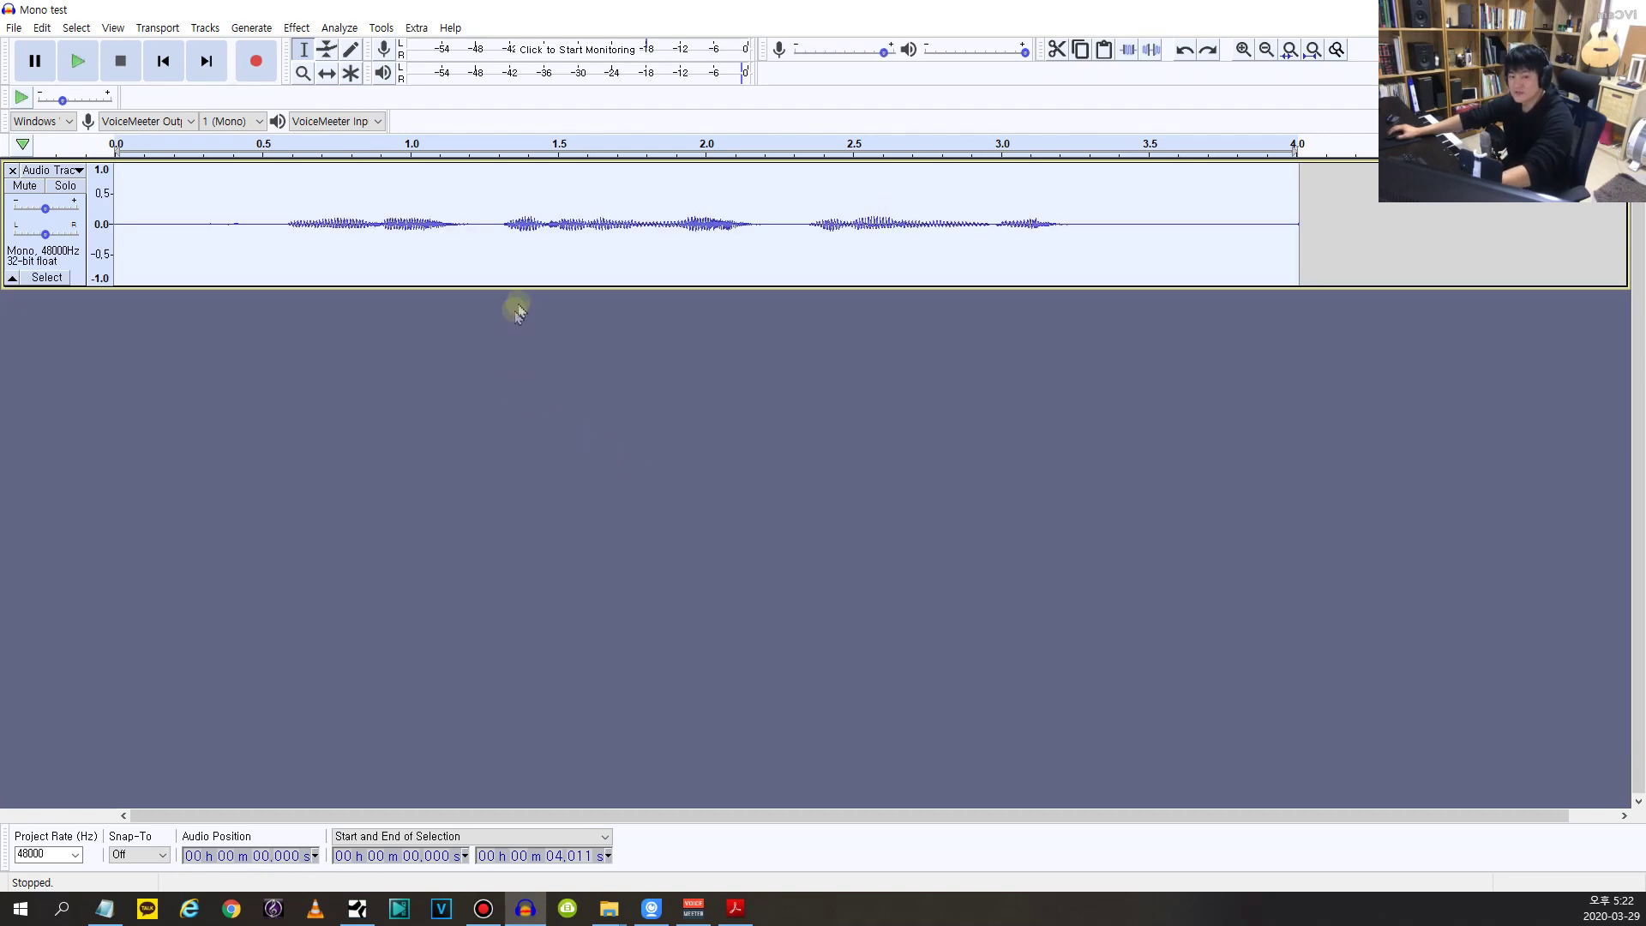
left_click_drag(528, 289, 540, 654)
key("space")
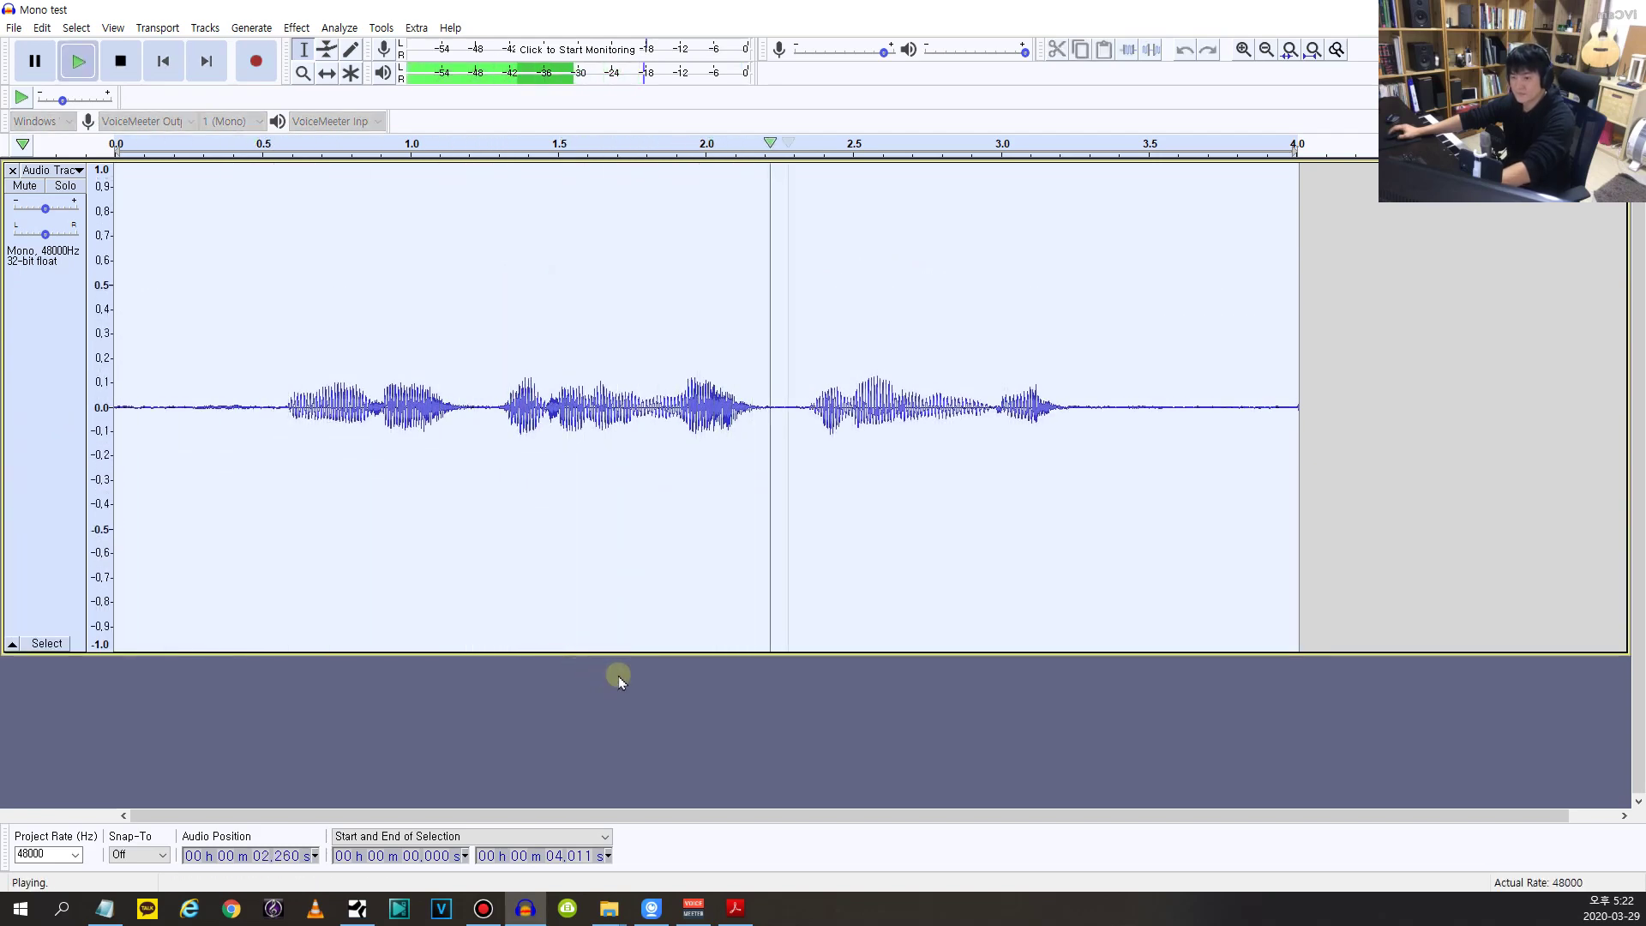
left_click_drag(634, 658, 635, 734)
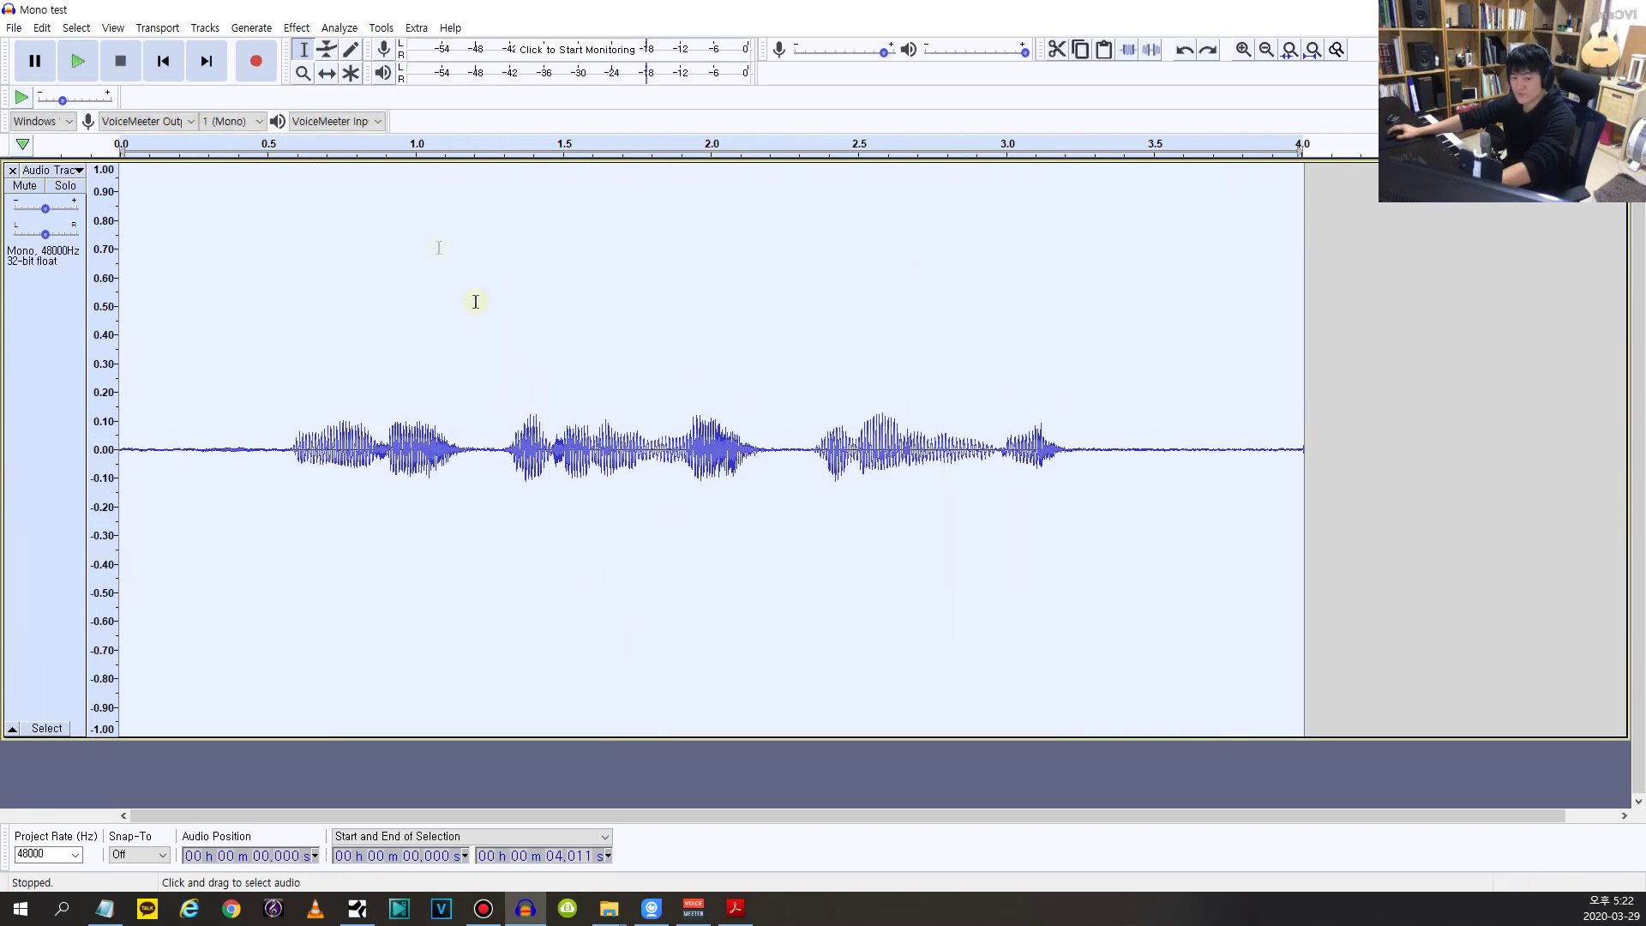
Step: Reapply Normalize to the whole clip with a -1.0 dB peak amplitude and DC offset removal
left_click(296, 28)
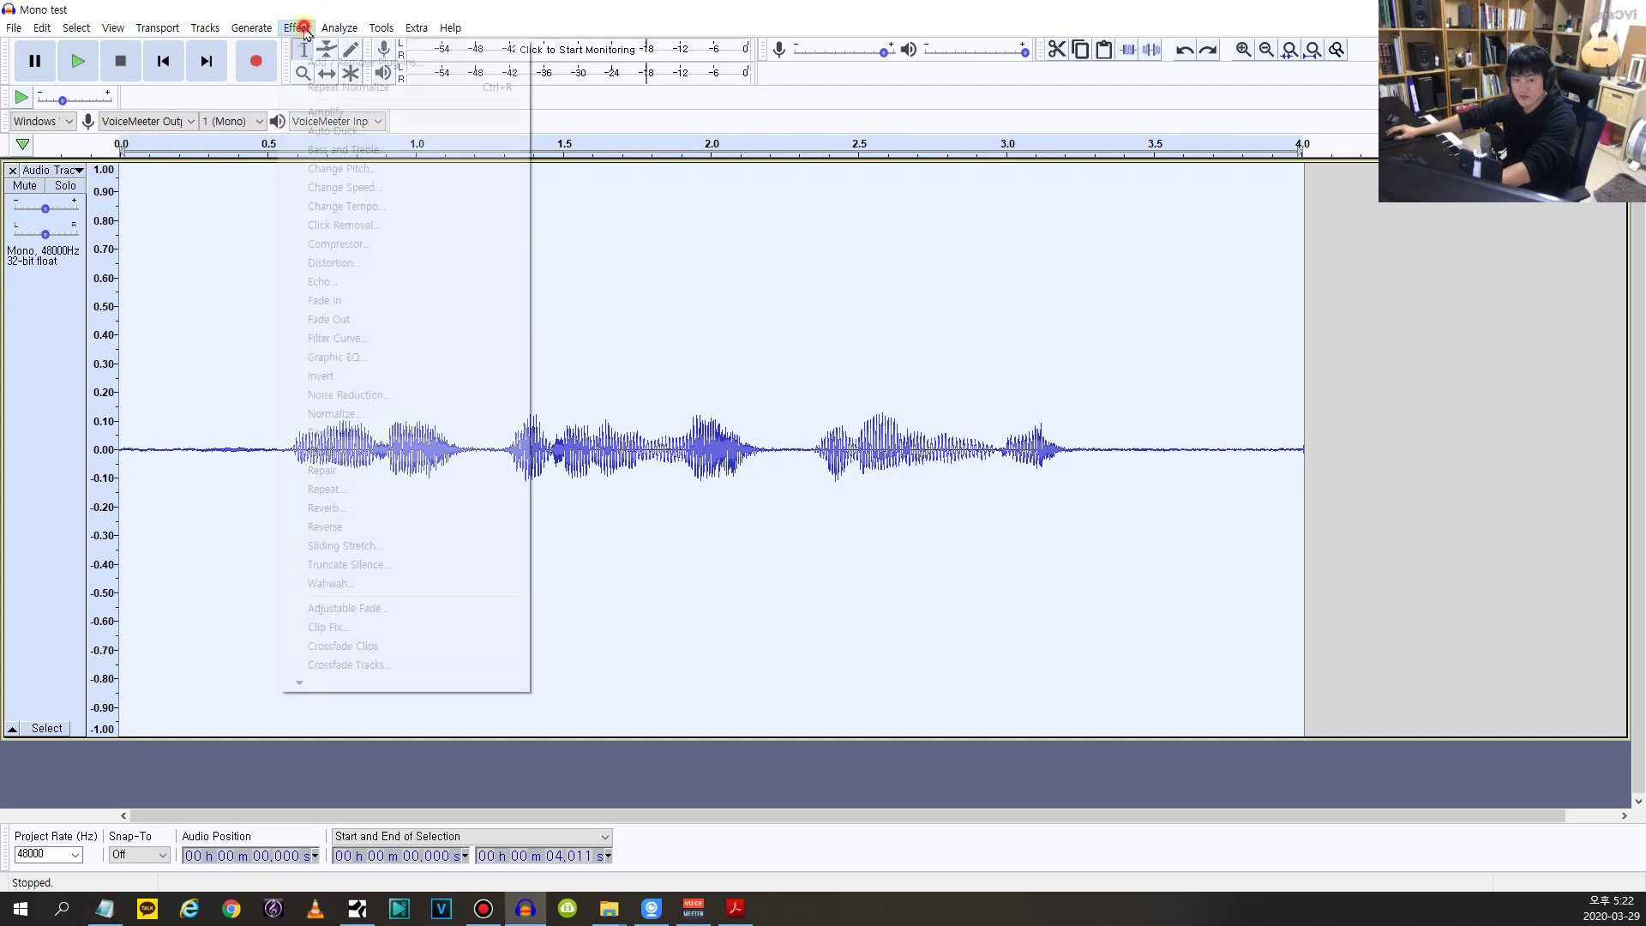
left_click(366, 414)
left_click(883, 498)
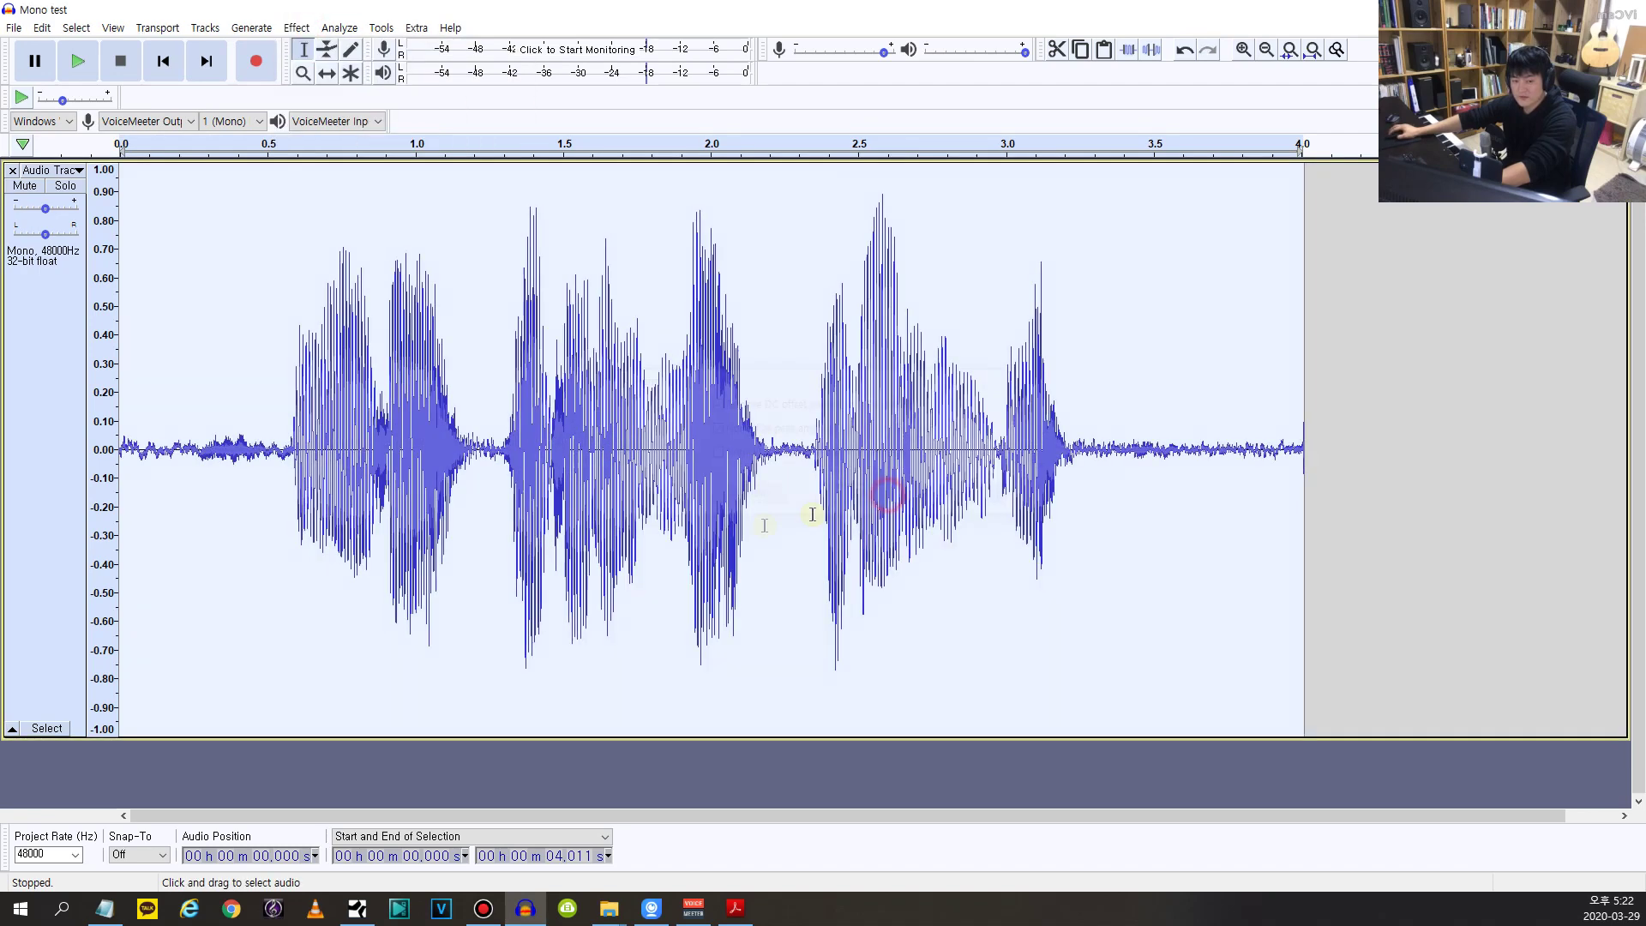
Step: Play the normalized recording to listen for background noise
key("space")
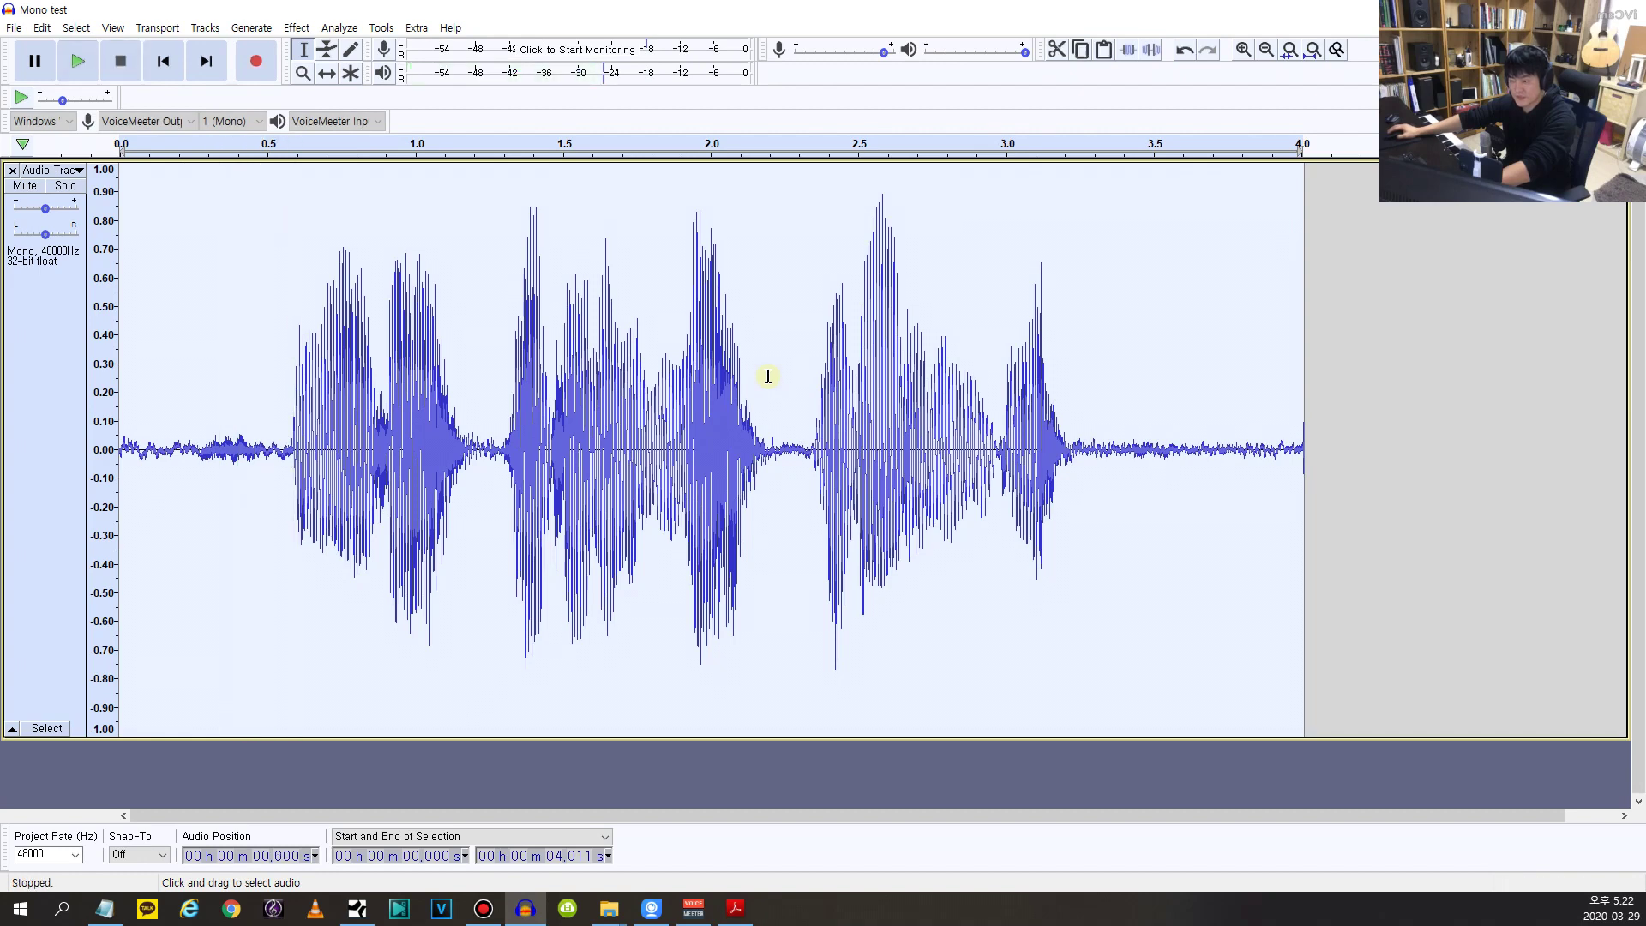
key("space")
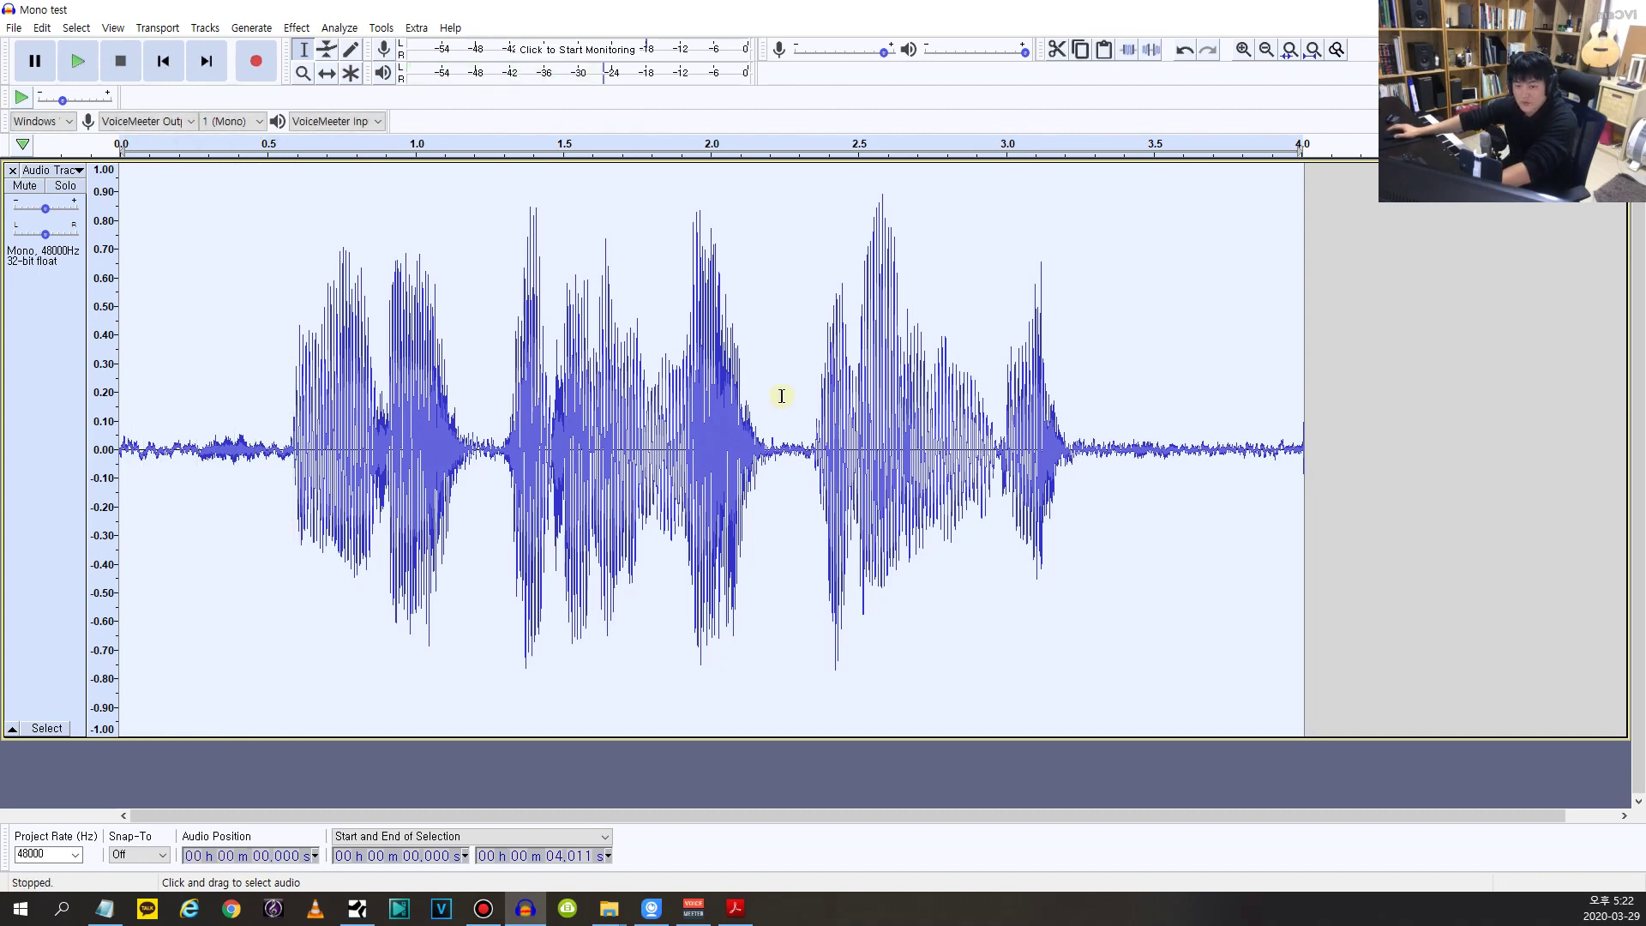
key("space")
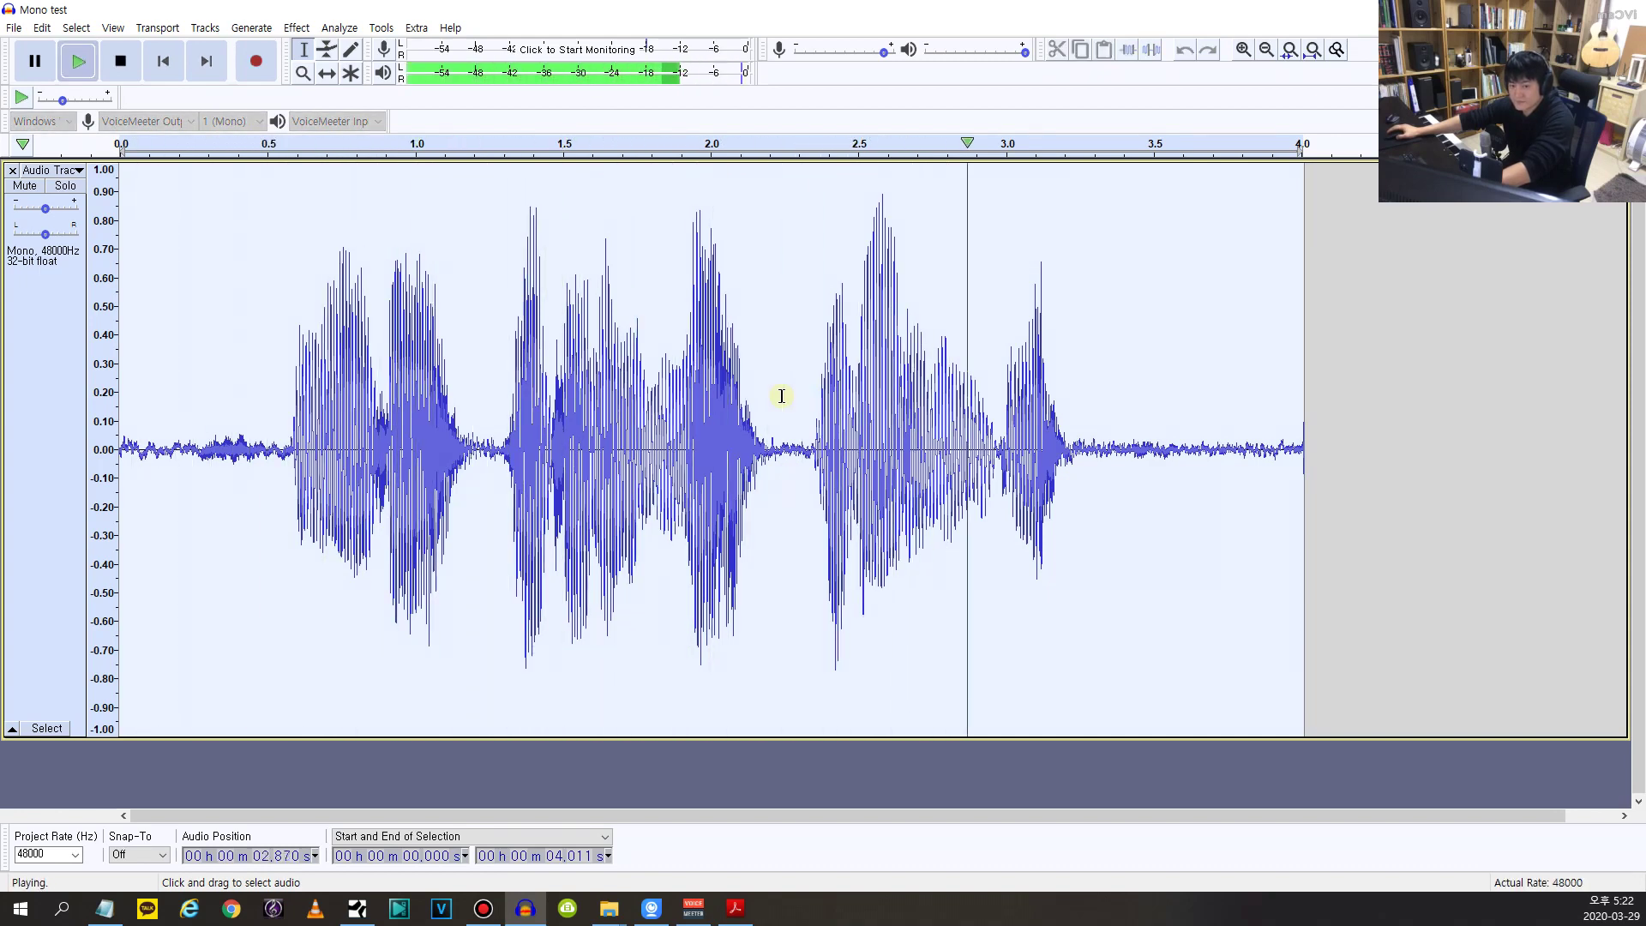
key("space")
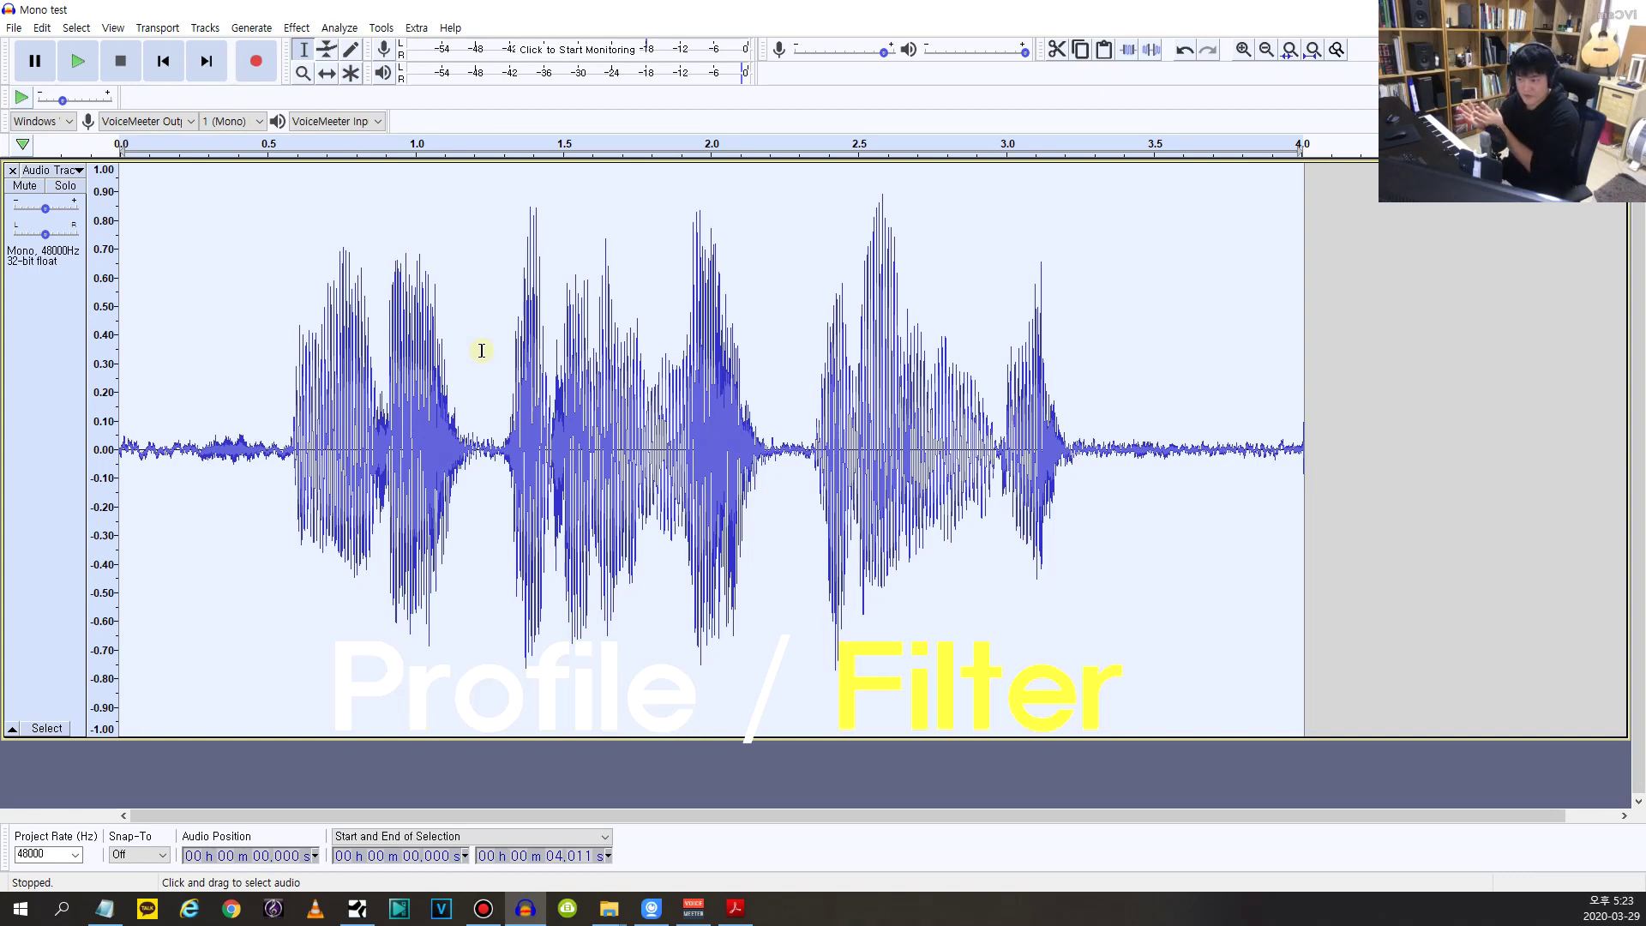
Step: Select the quiet section before the voice, from about 0.17 to 0.57 s, and play it
left_click_drag(171, 465, 288, 466)
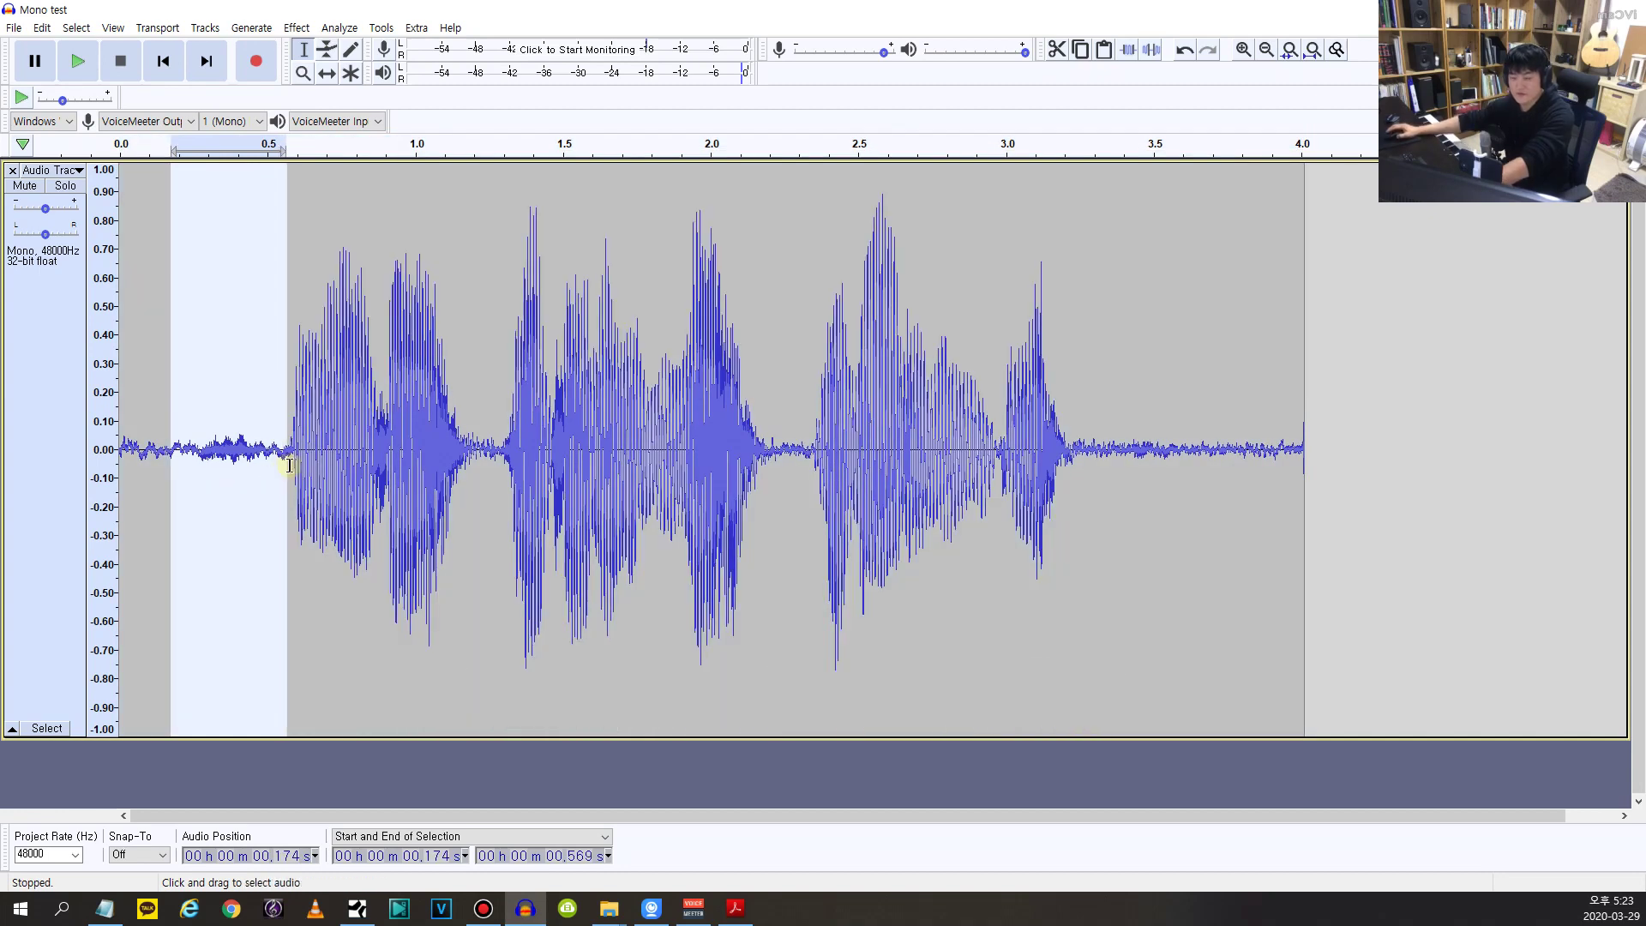
key("space")
key("space")
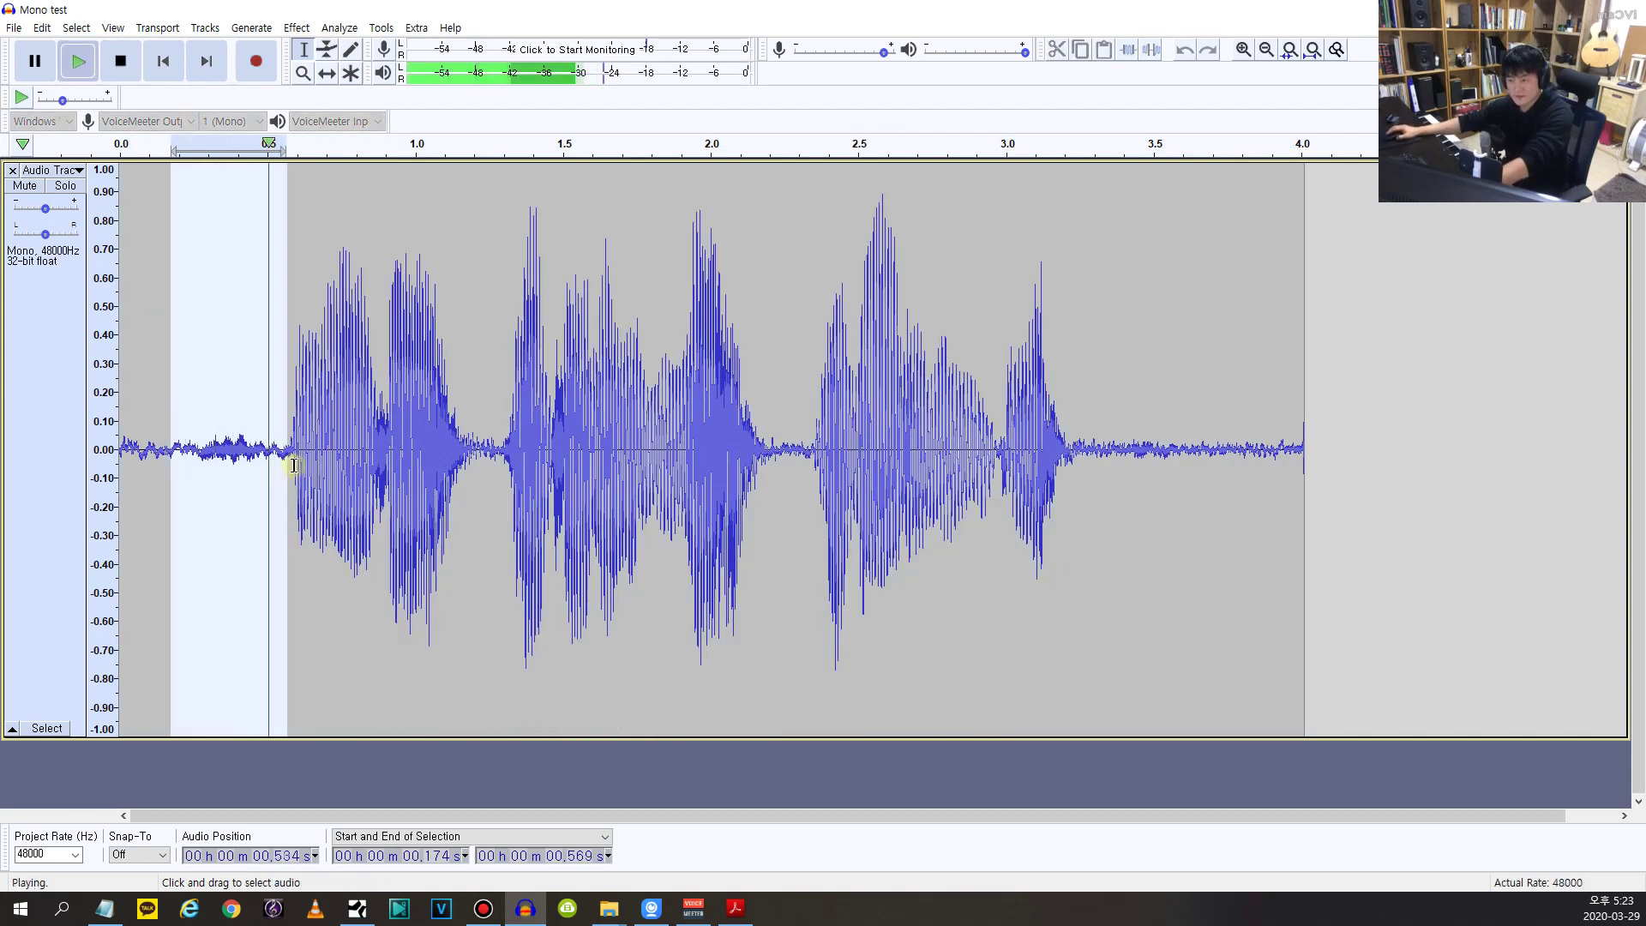
key("space")
Step: Adjust the selection to the quiet opening, from 0 to about 0.28 s, and listen to its noise
left_click_drag(132, 459, 239, 466)
key("space")
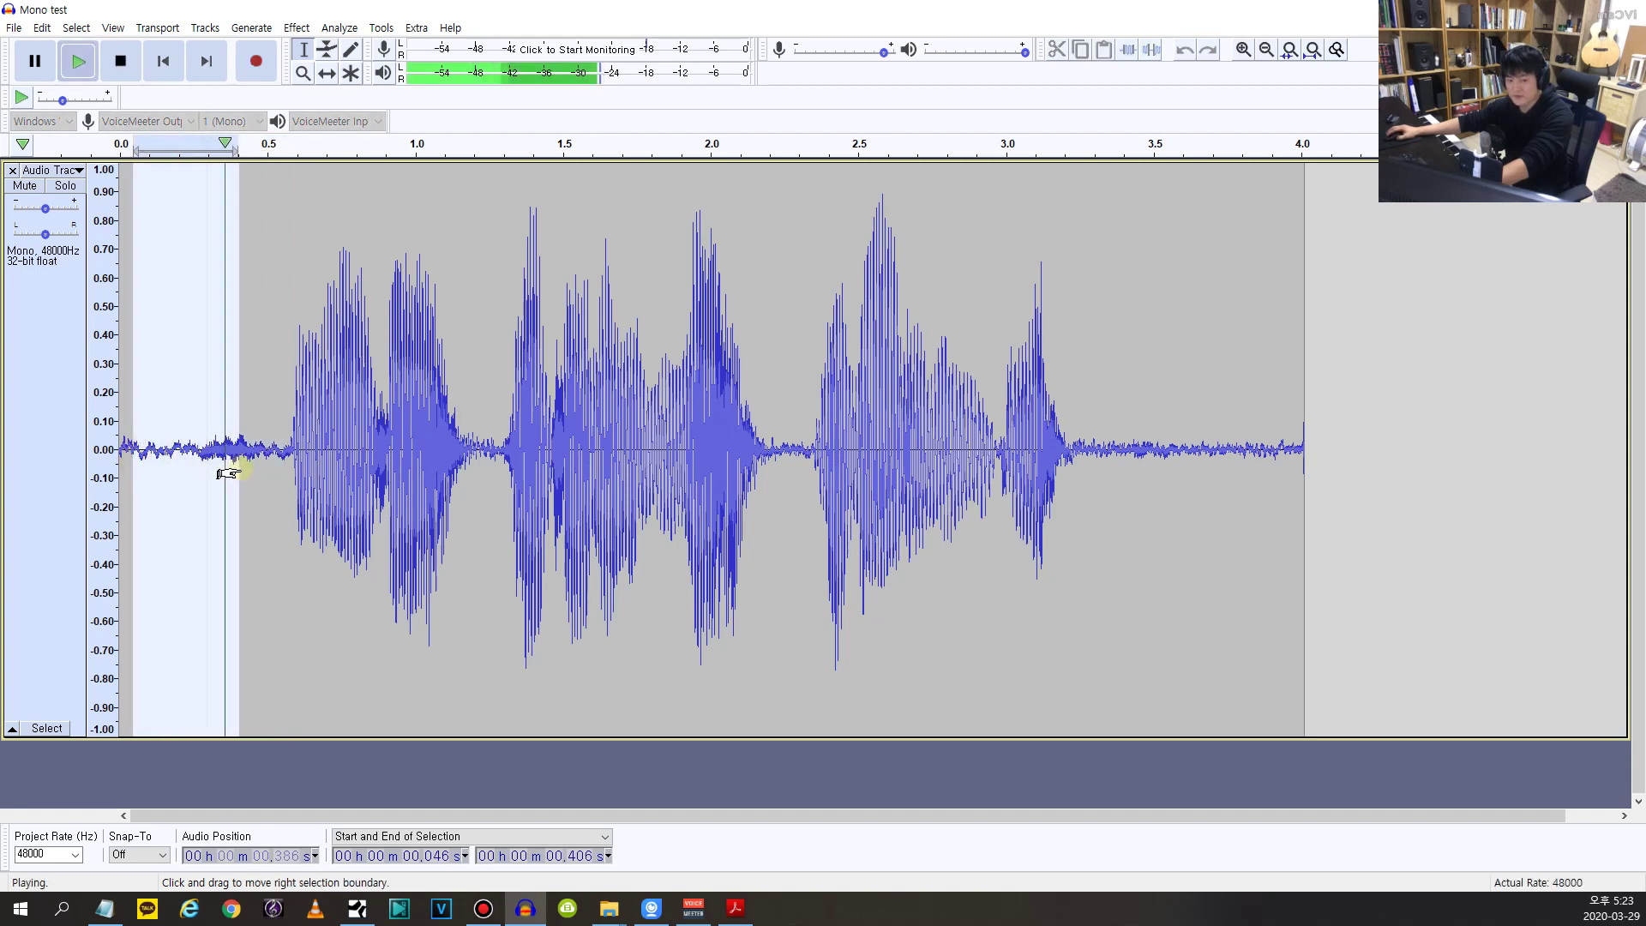
mouse_move(135, 461)
left_mouse_down()
mouse_move(180, 463)
mouse_move(137, 463)
mouse_move(159, 484)
mouse_move(121, 481)
left_mouse_up()
left_click(140, 471)
key("space")
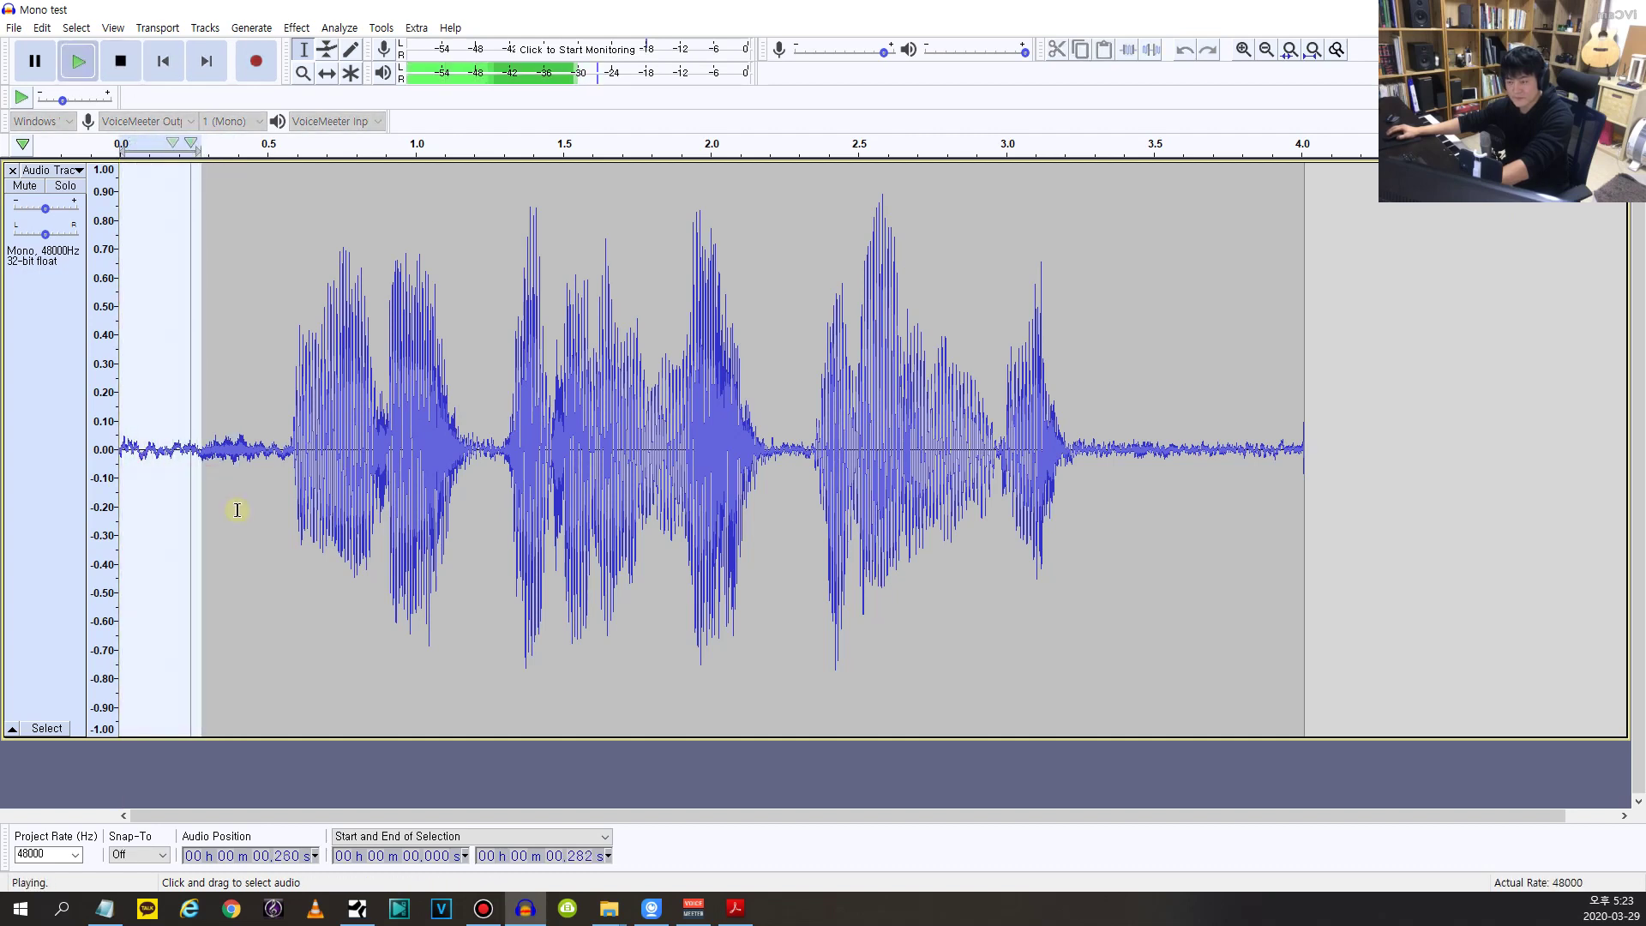
key("space")
key("space")
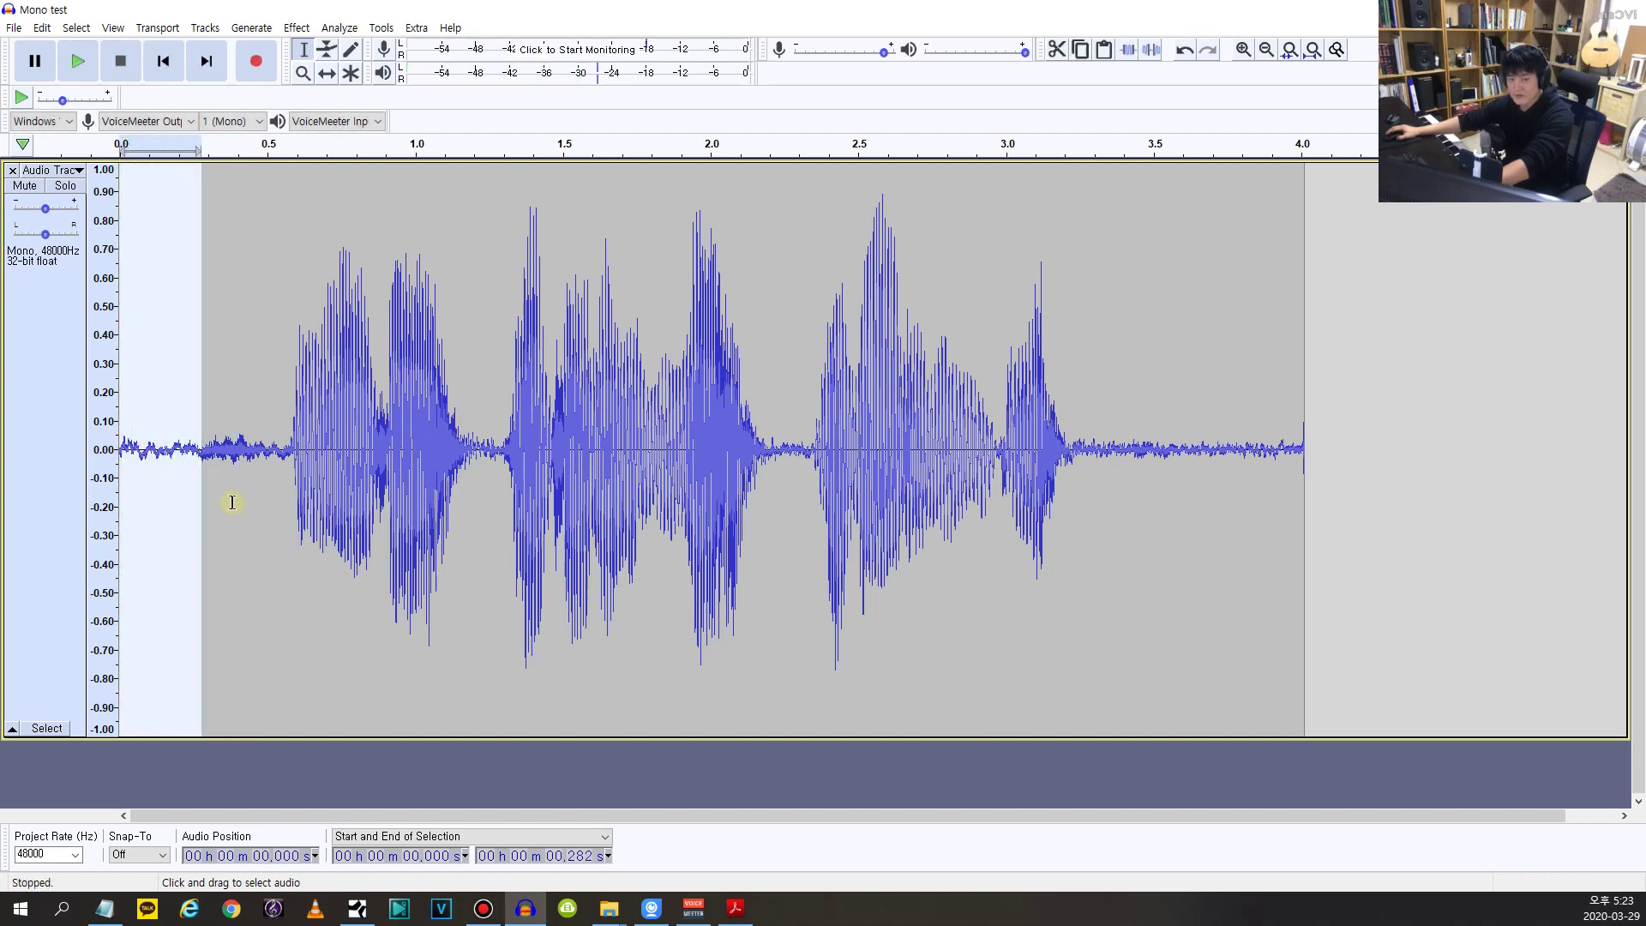
left_click(292, 467)
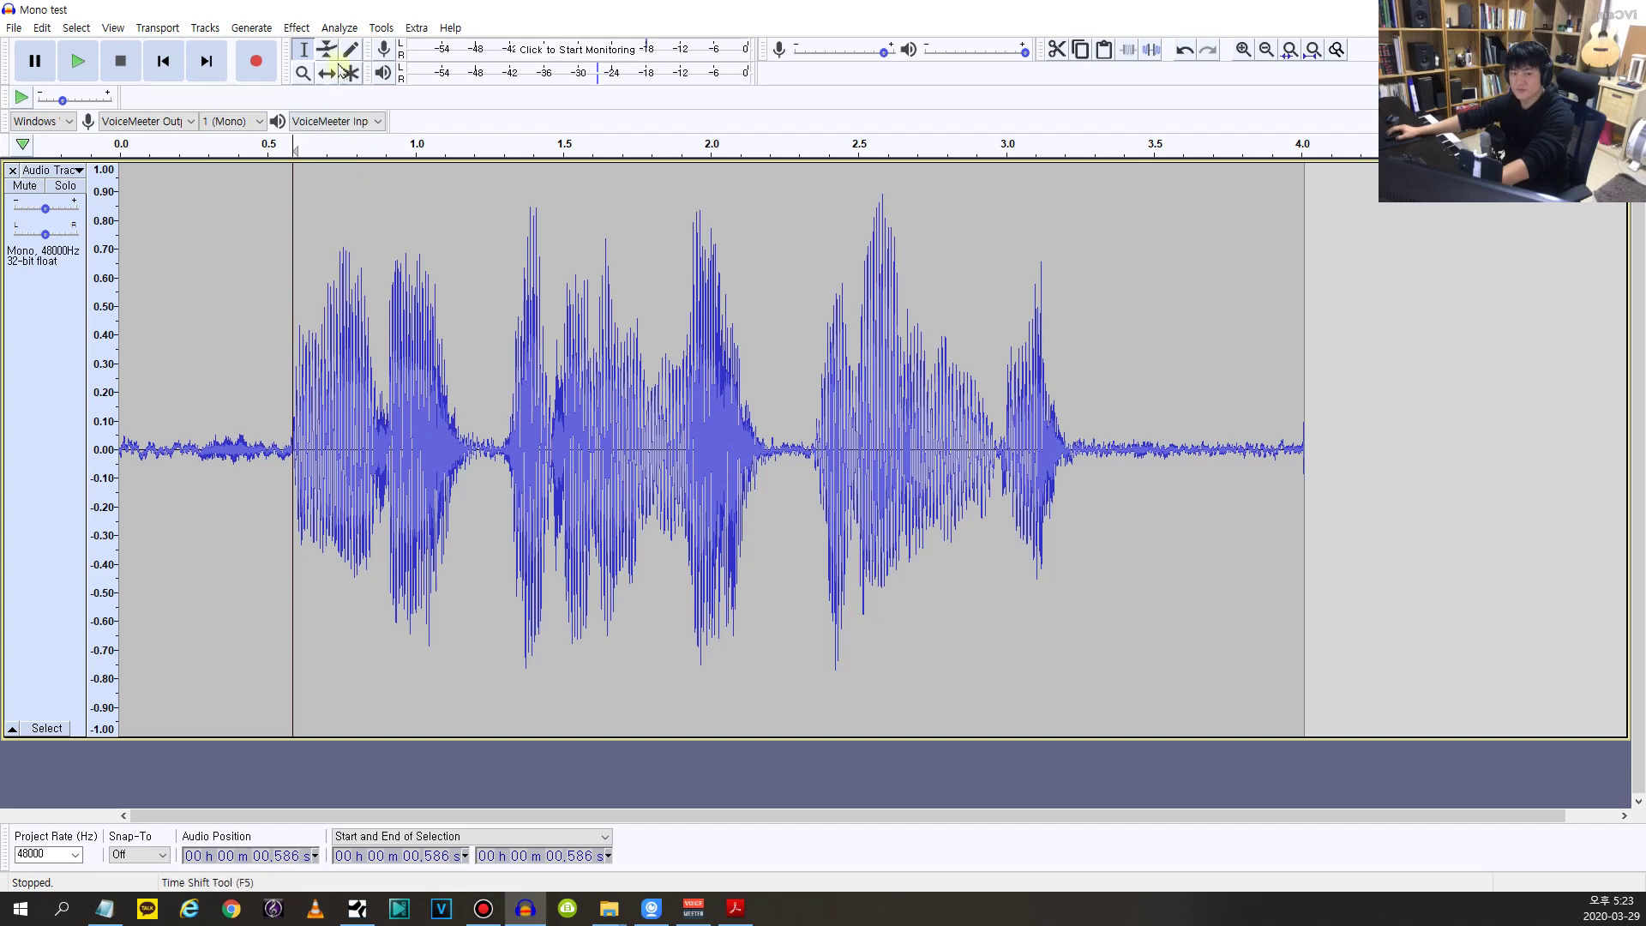
left_click(297, 28)
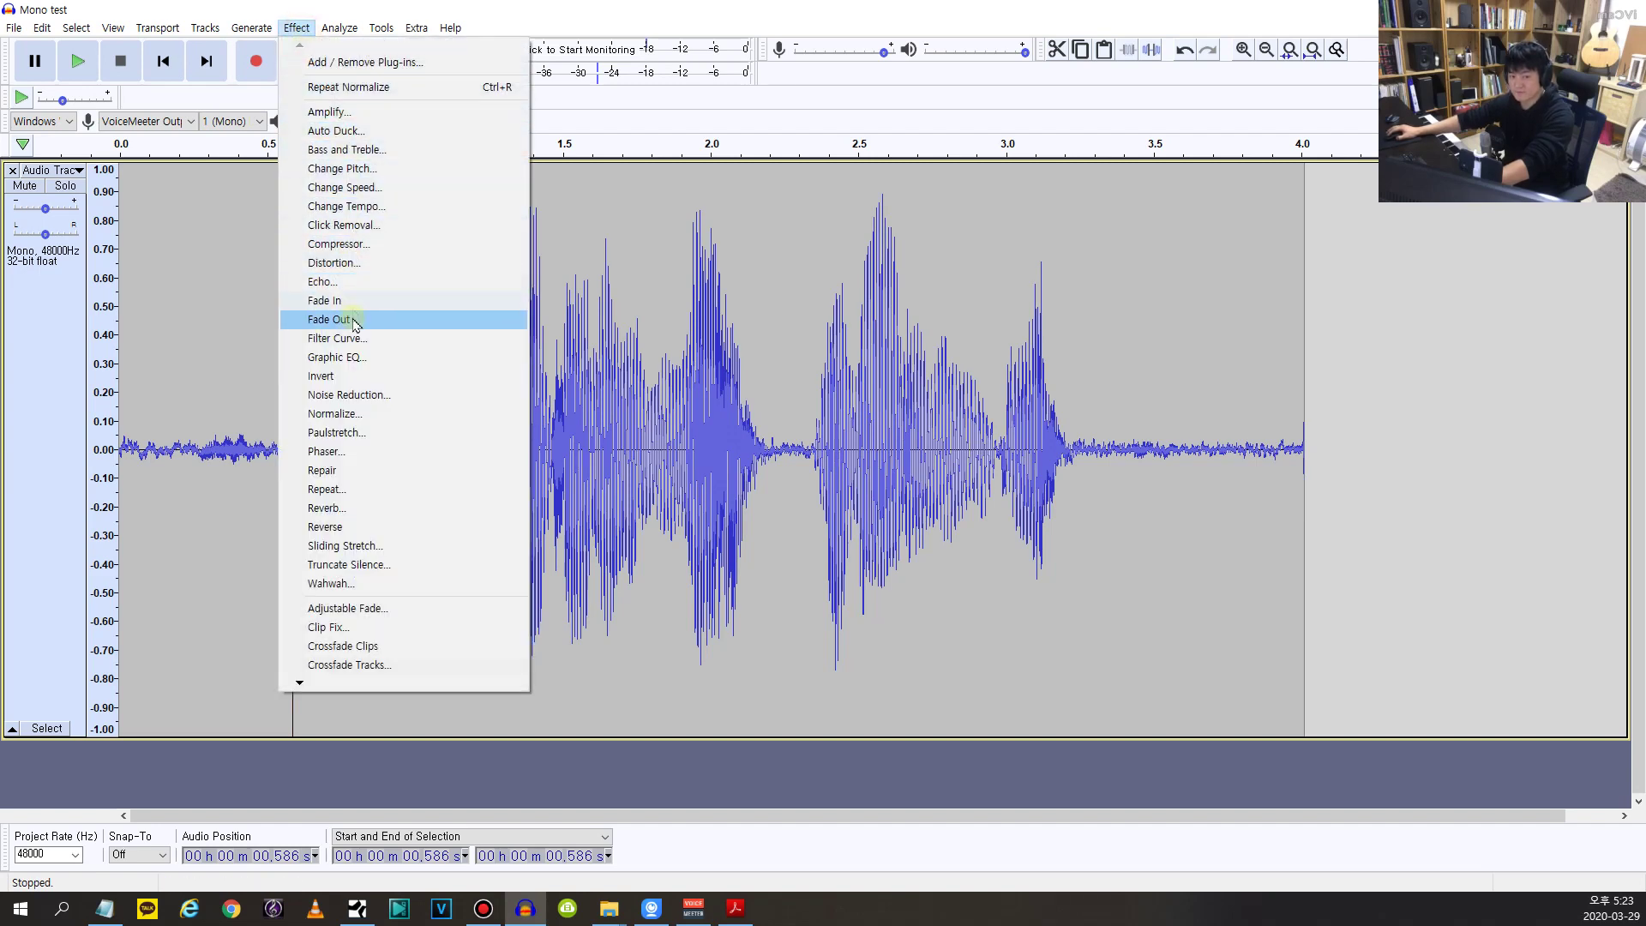
left_click(353, 396)
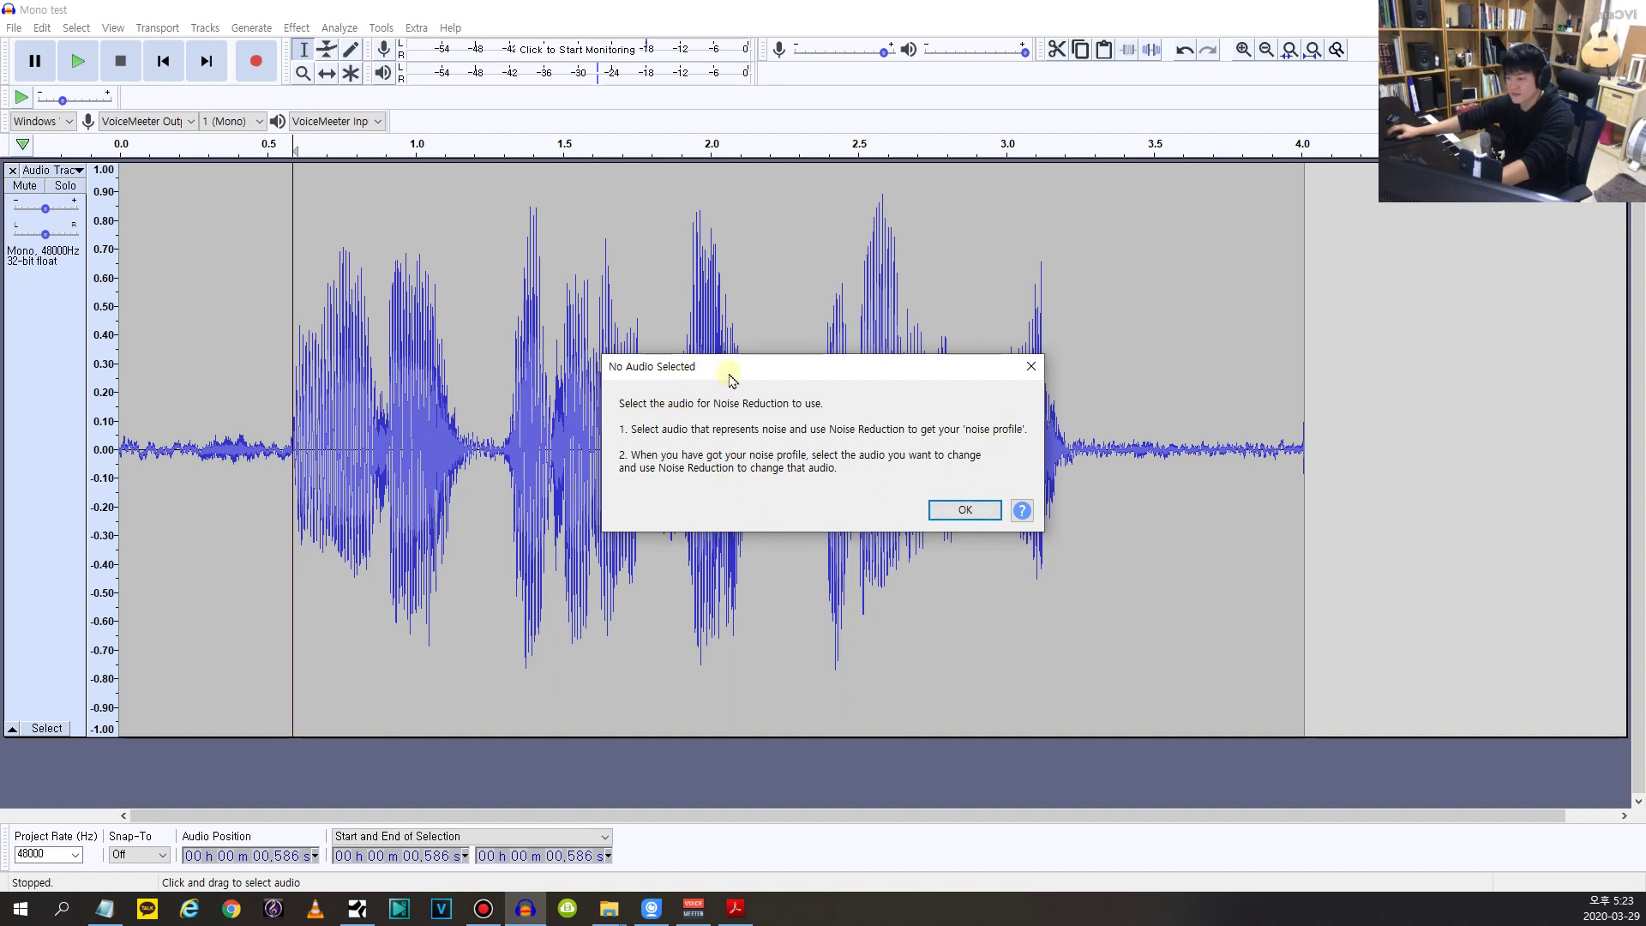
left_click(1032, 364)
Step: Capture a noise profile in Noise Reduction from the noise-only opening, from 0 to about 0.25 s
left_click_drag(194, 463, 120, 467)
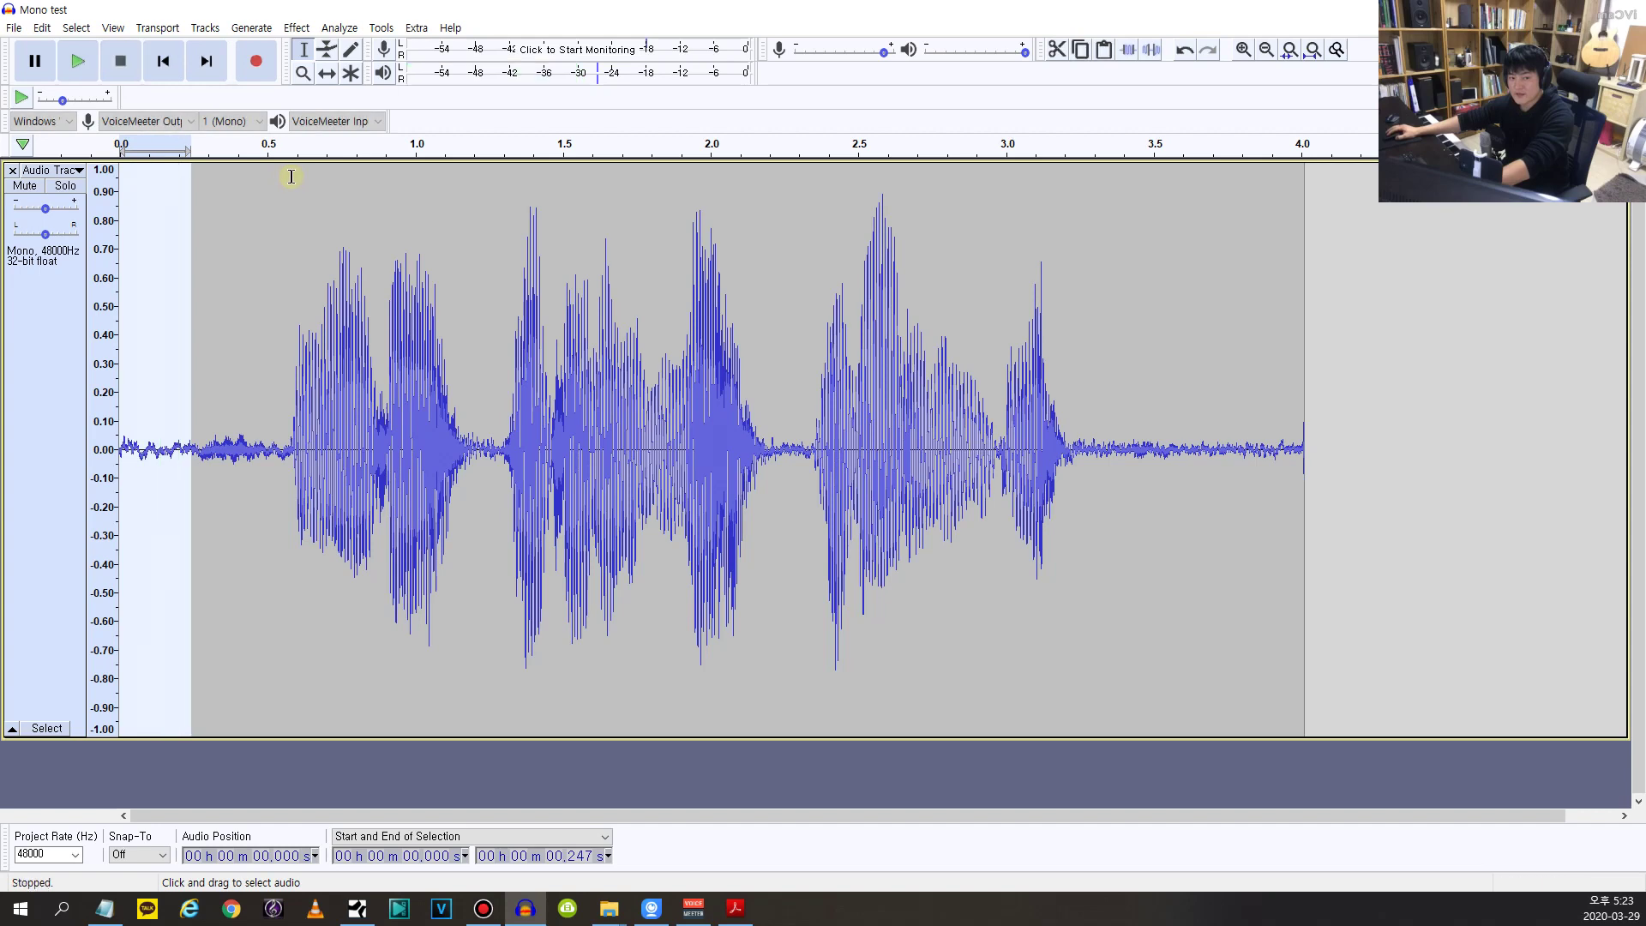
left_click(301, 29)
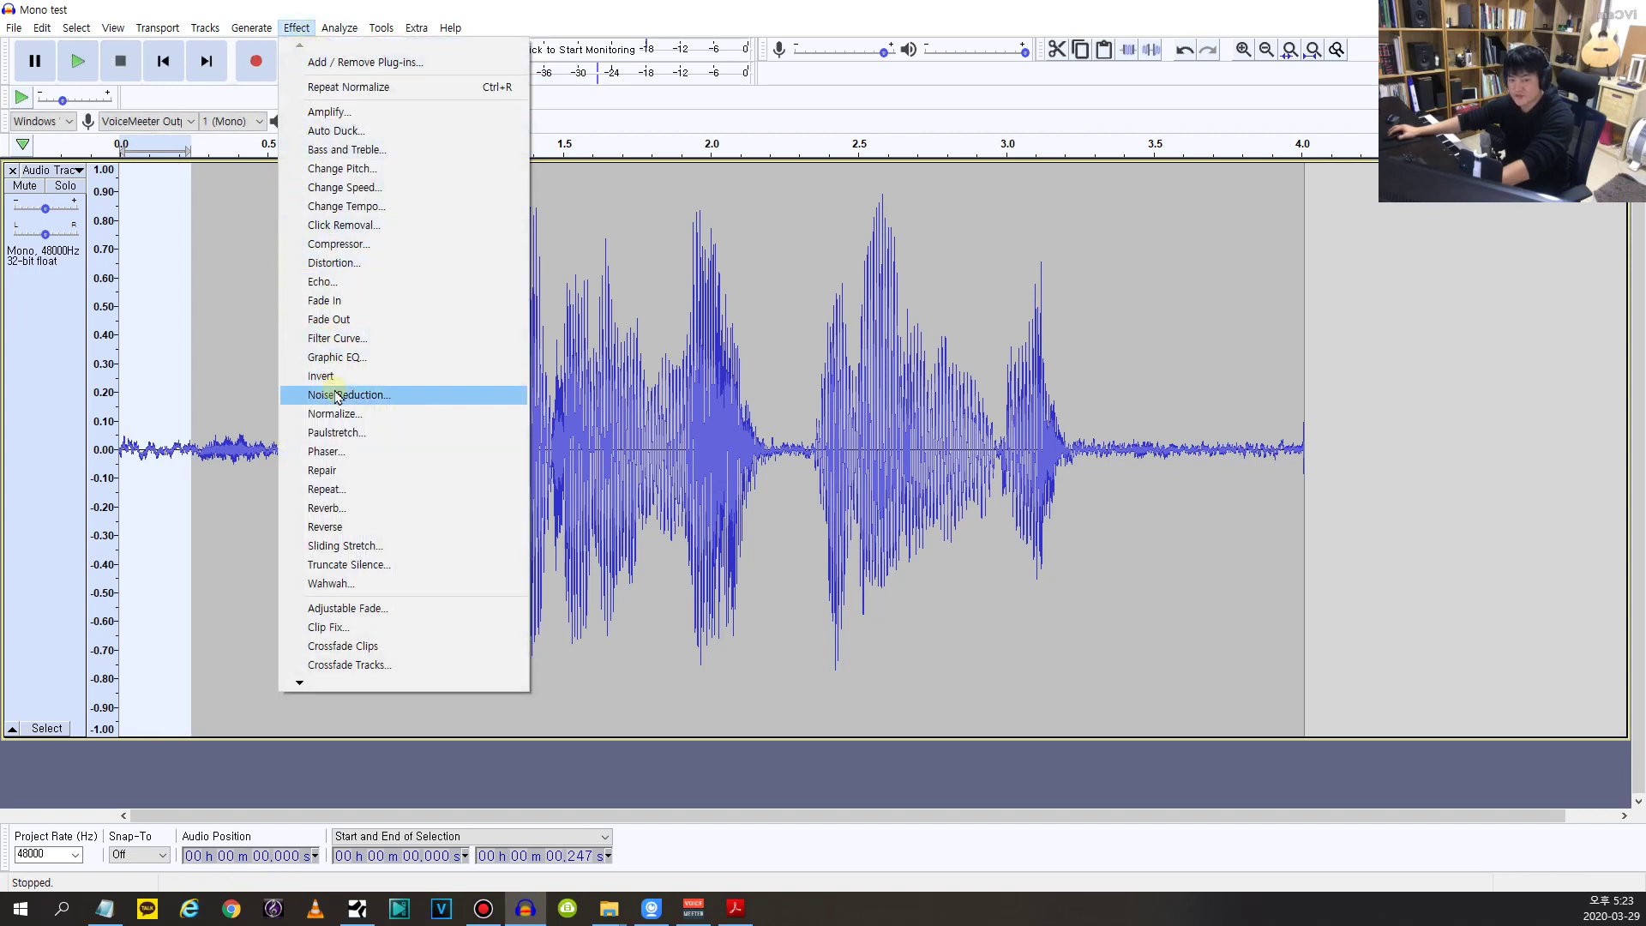
left_click(337, 396)
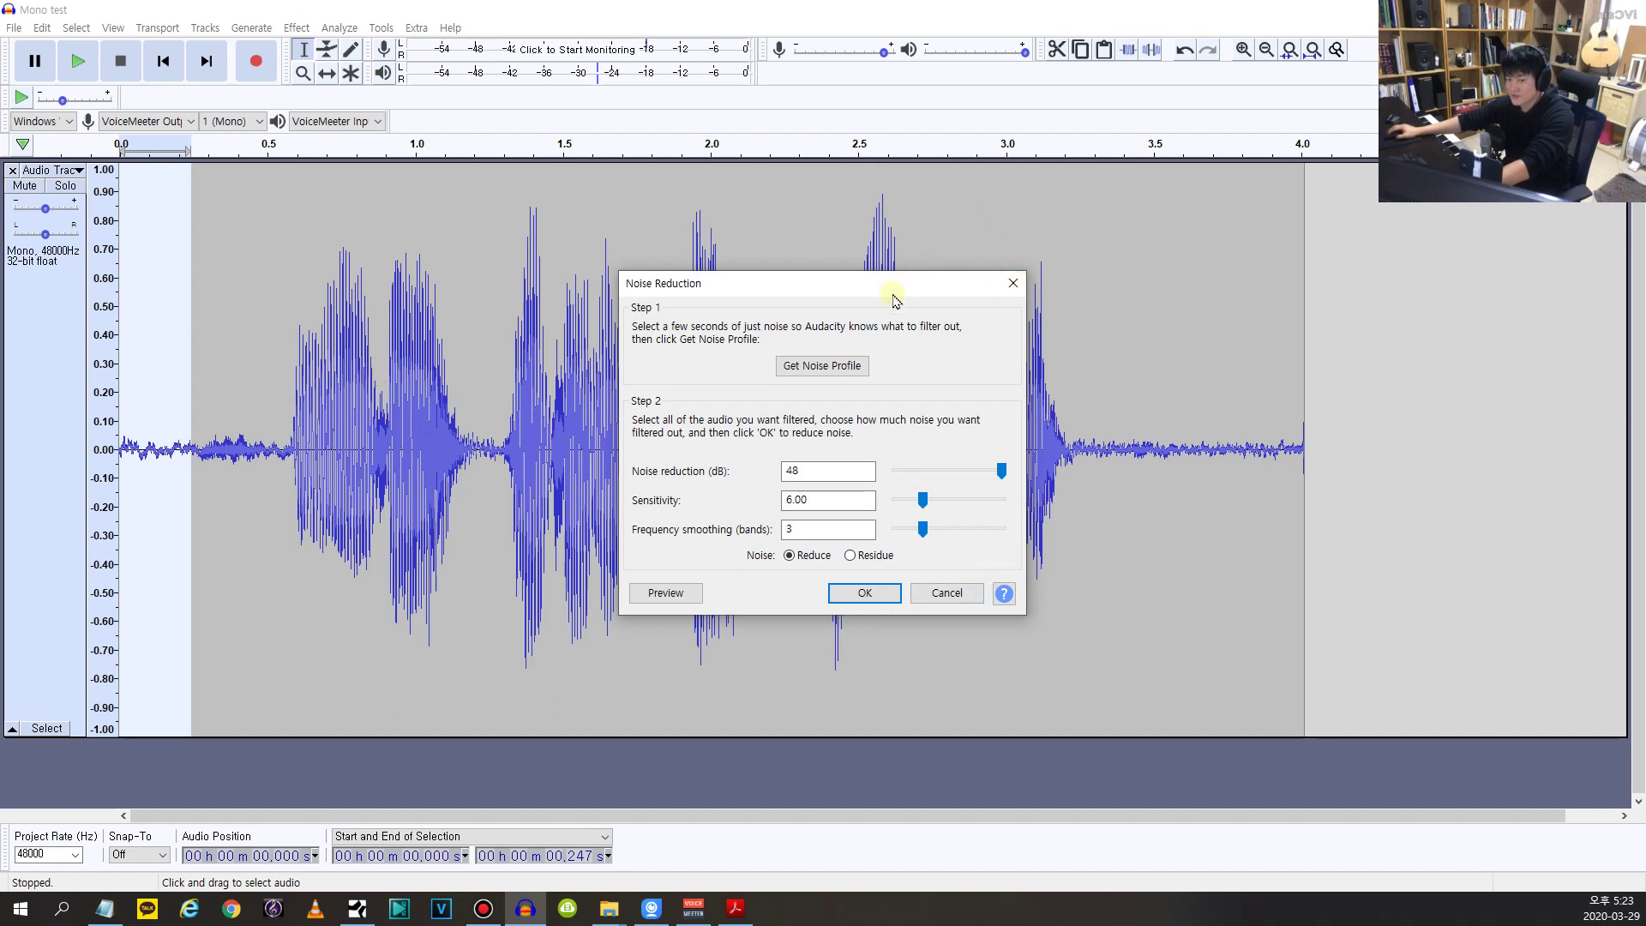
left_click(854, 369)
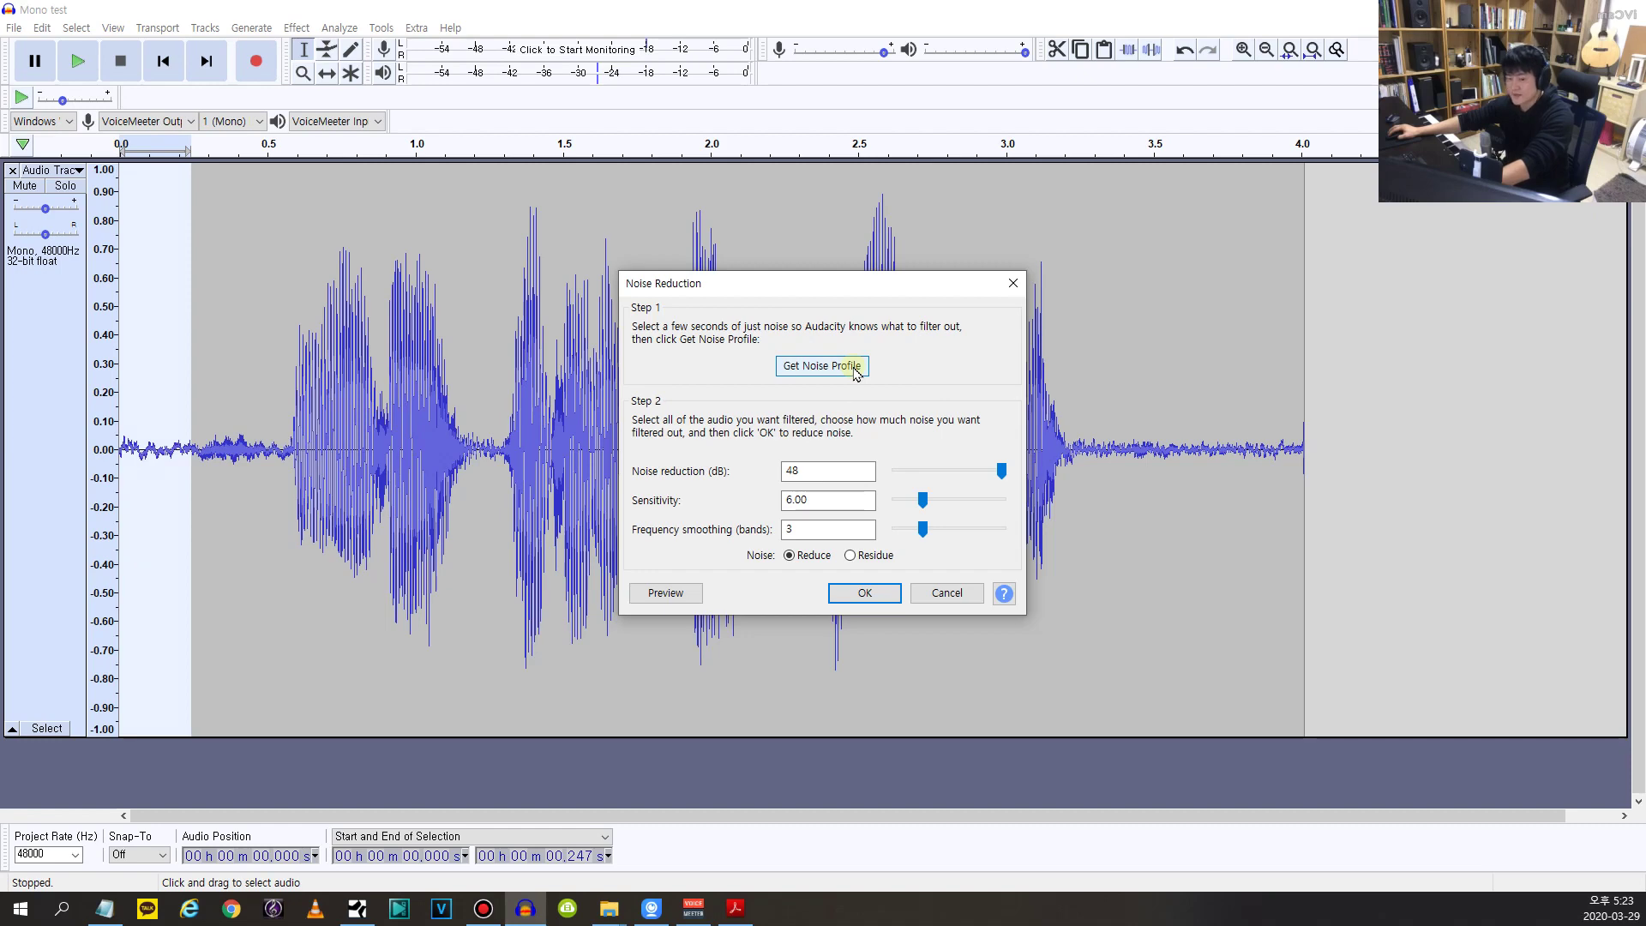
left_click(856, 369)
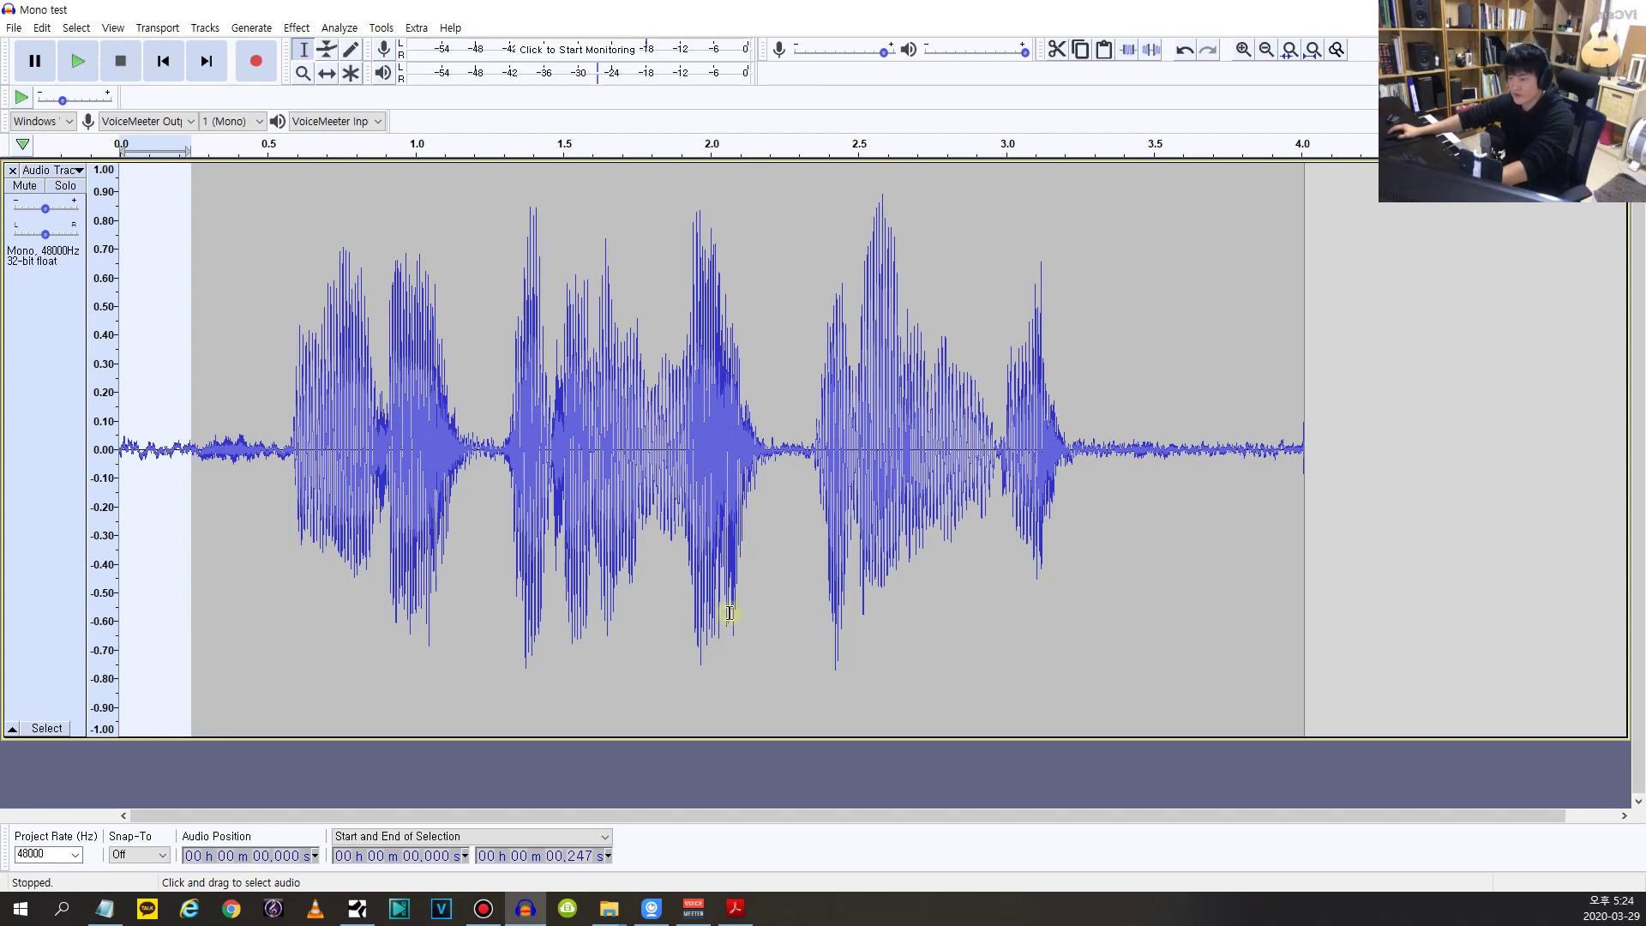
Step: Apply Noise Reduction at 12 dB to the selected noise-only opening
left_click(296, 27)
mouse_move(339, 28)
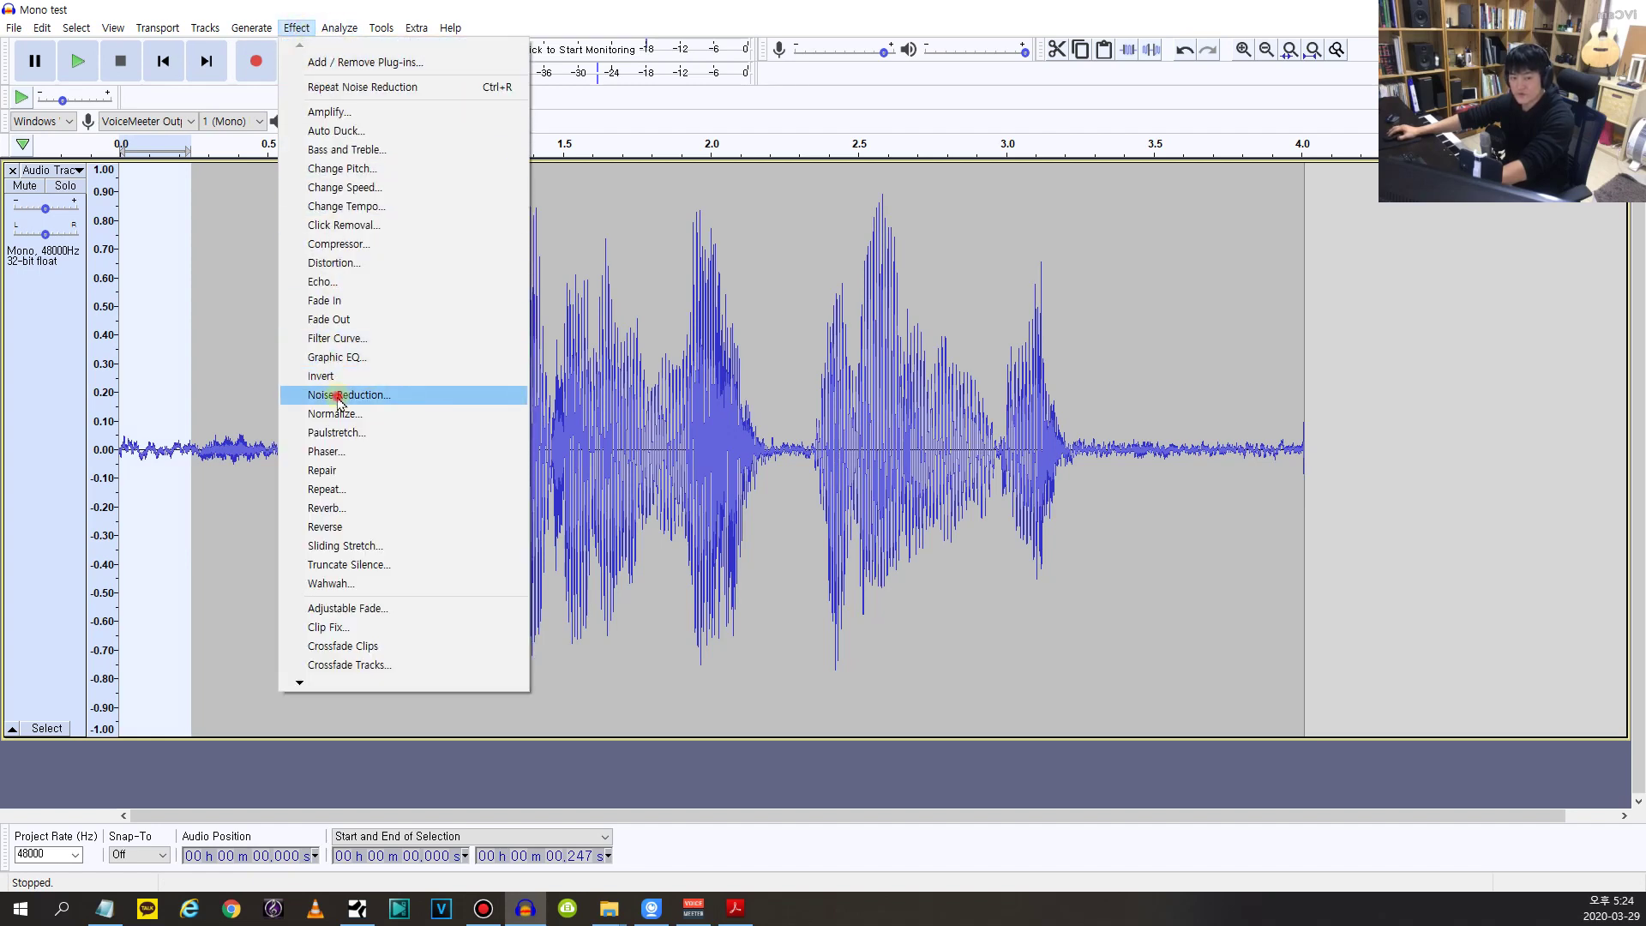
left_click(341, 395)
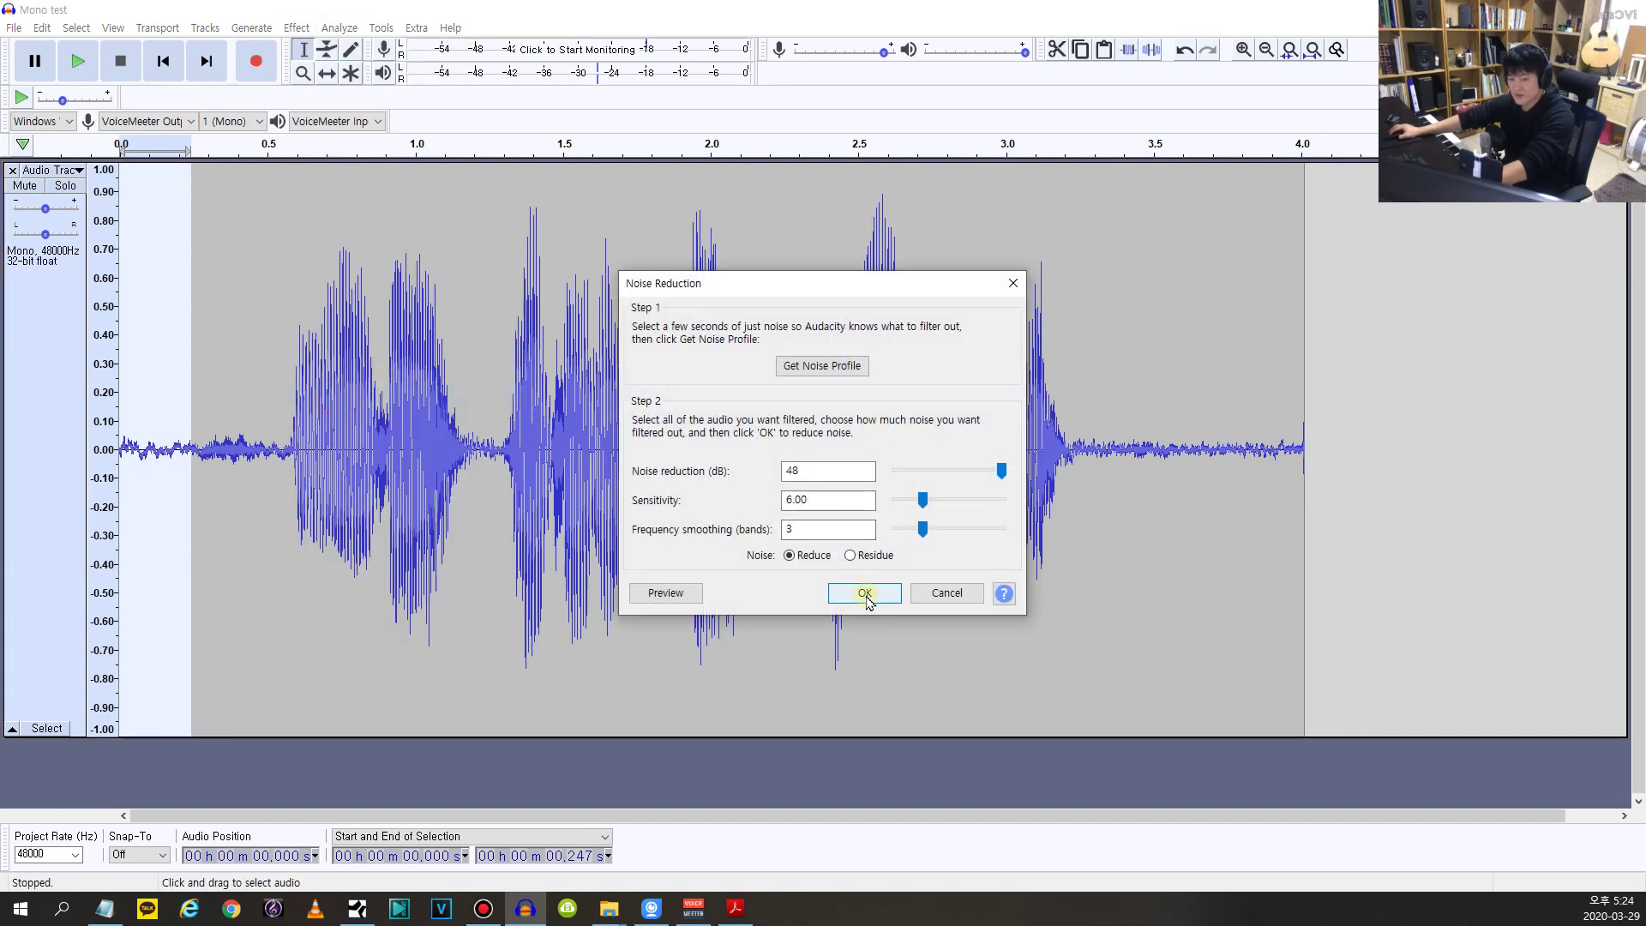
left_click_drag(1001, 470, 952, 476)
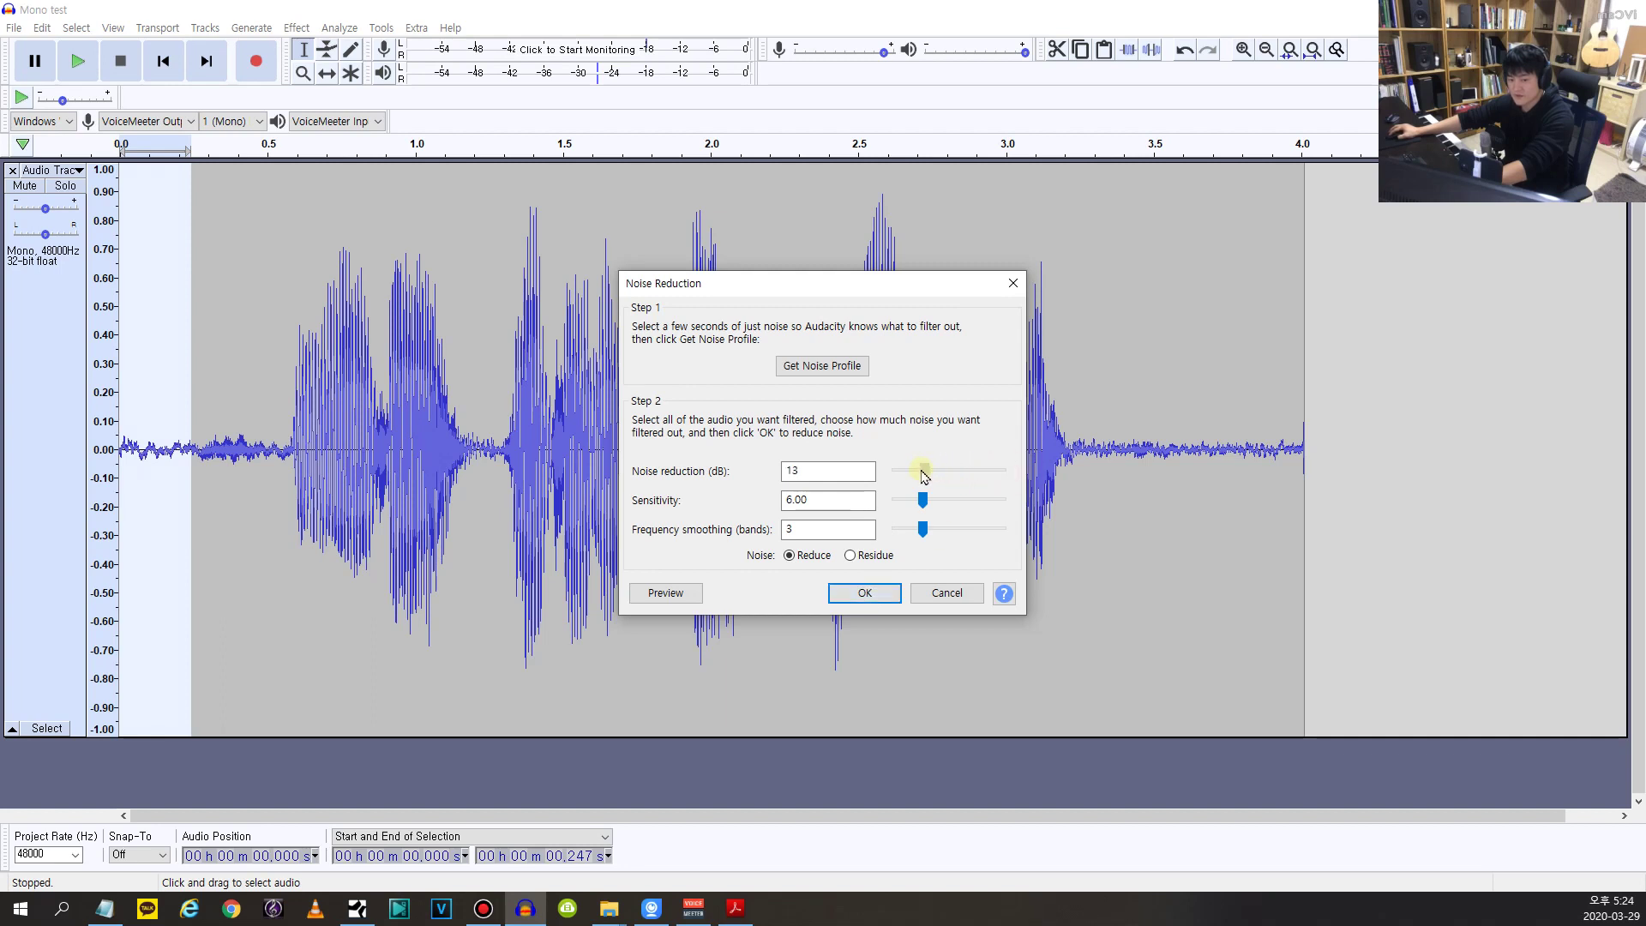
left_click(864, 593)
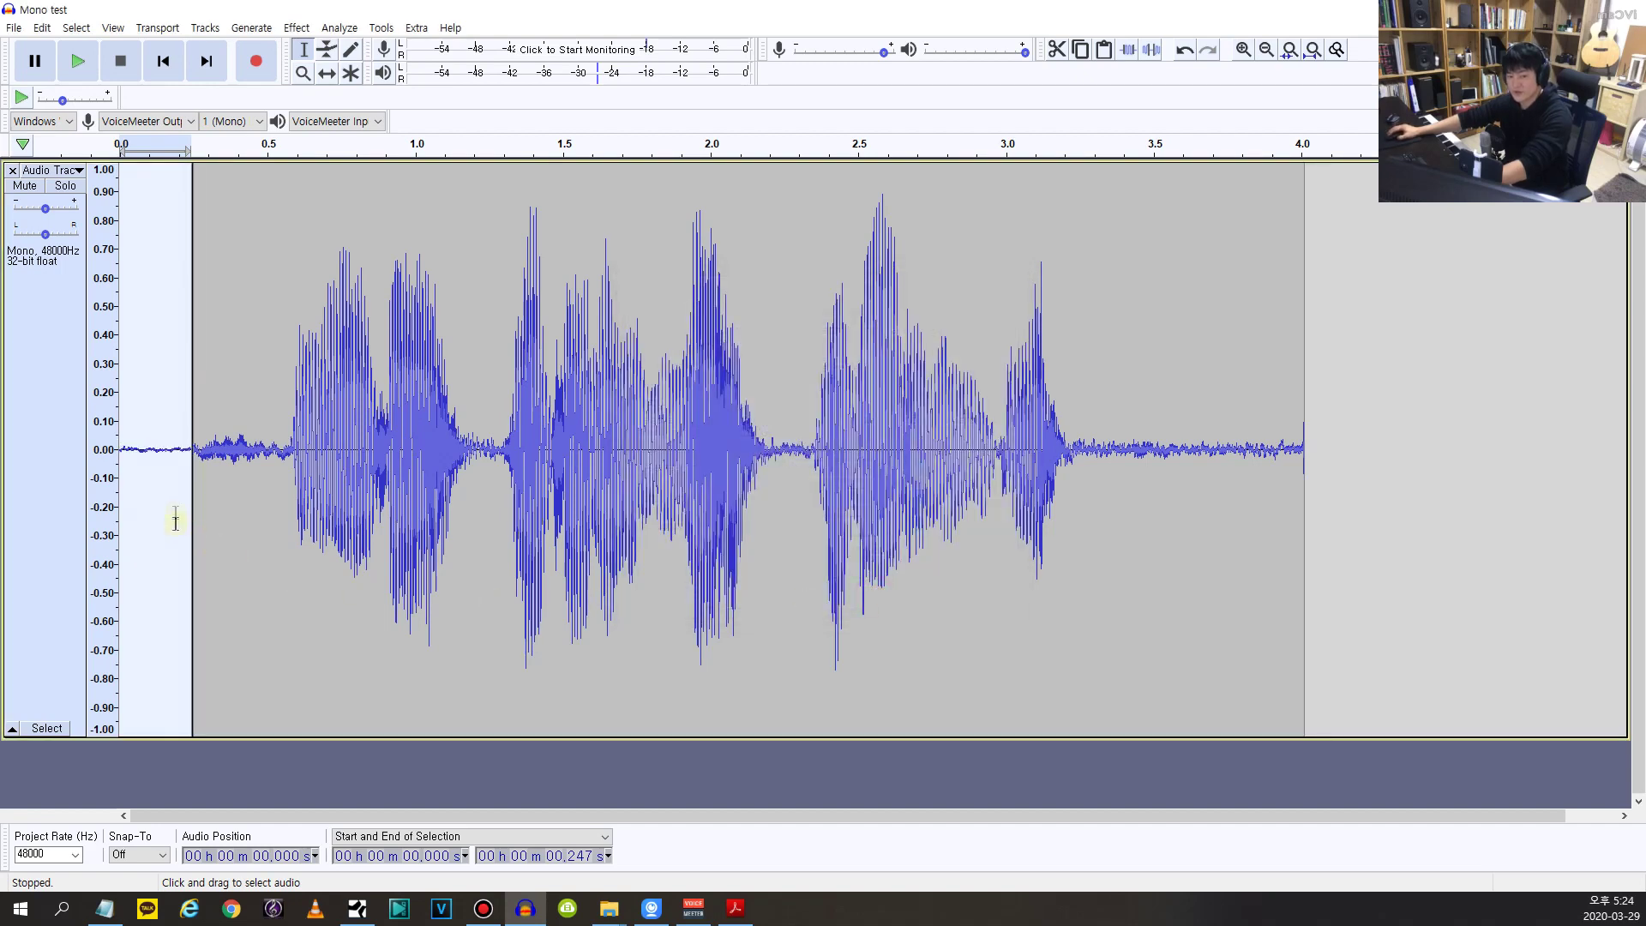
Step: Play the processed opening to hear the difference and undo its noise reduction
key("space")
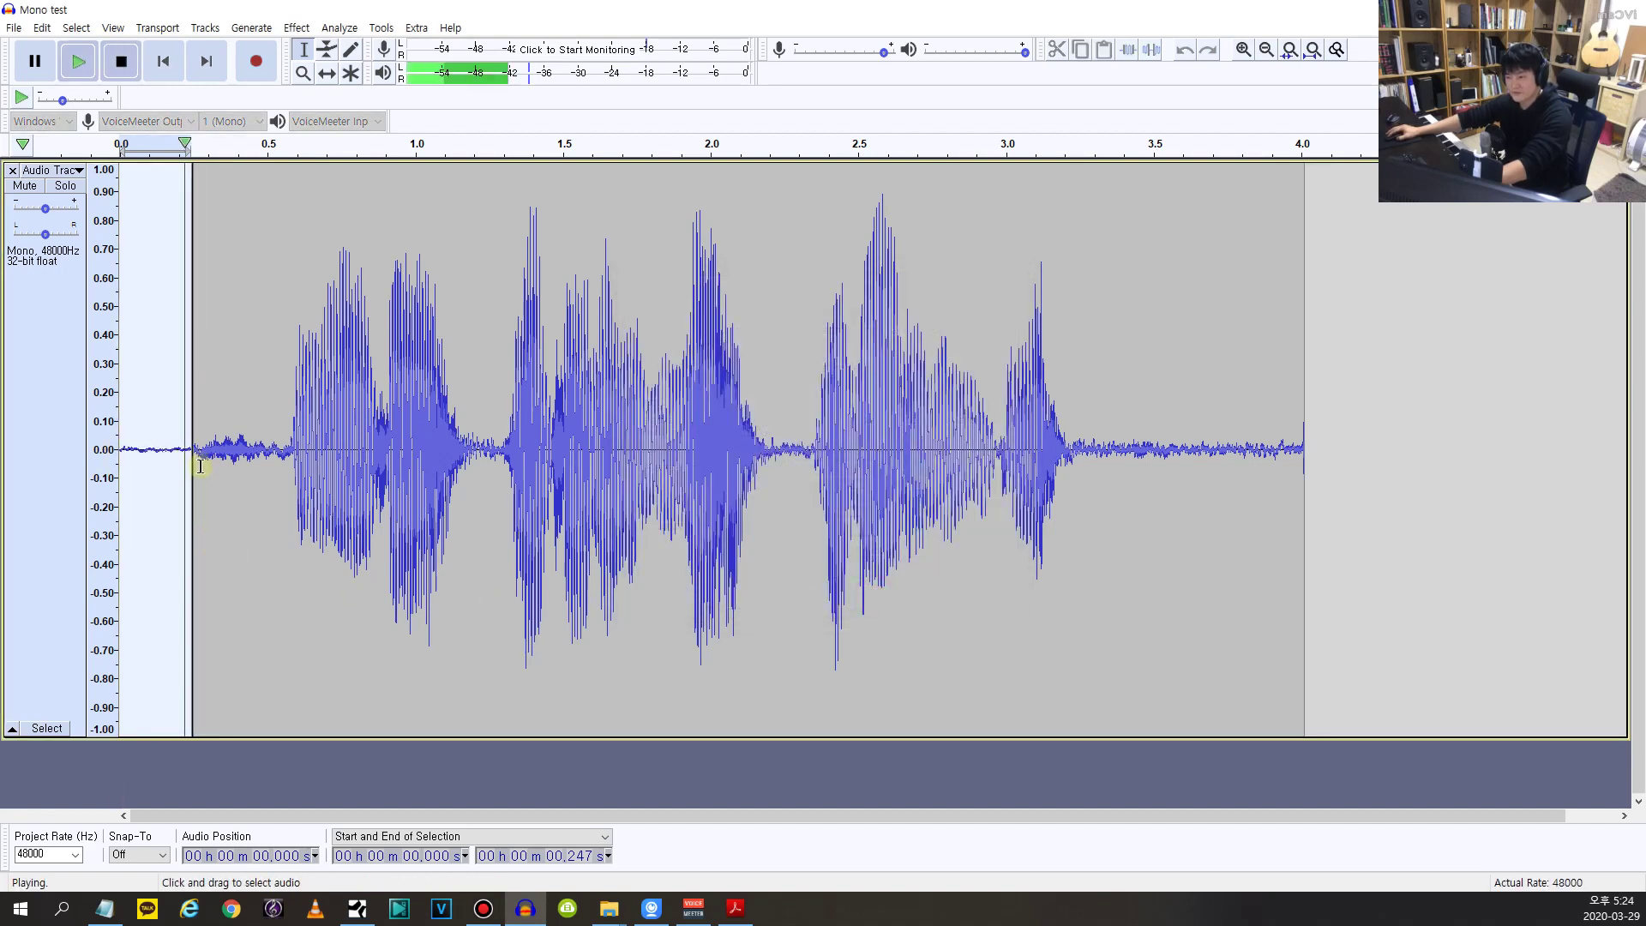
key("space")
key("space")
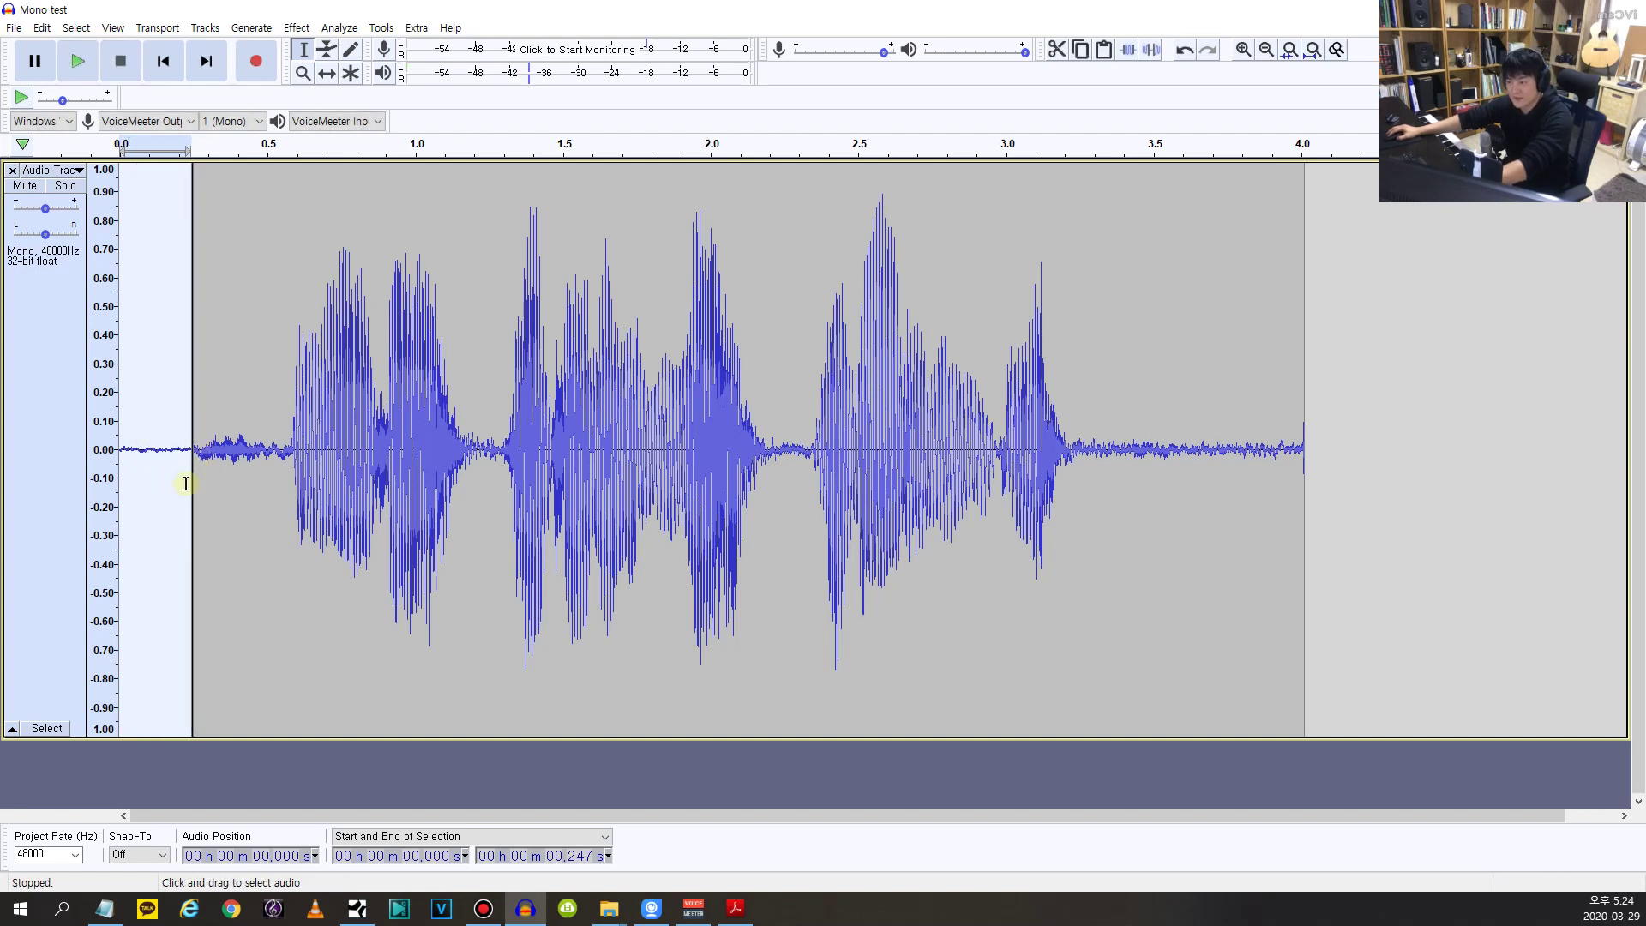
key("ctrl+z")
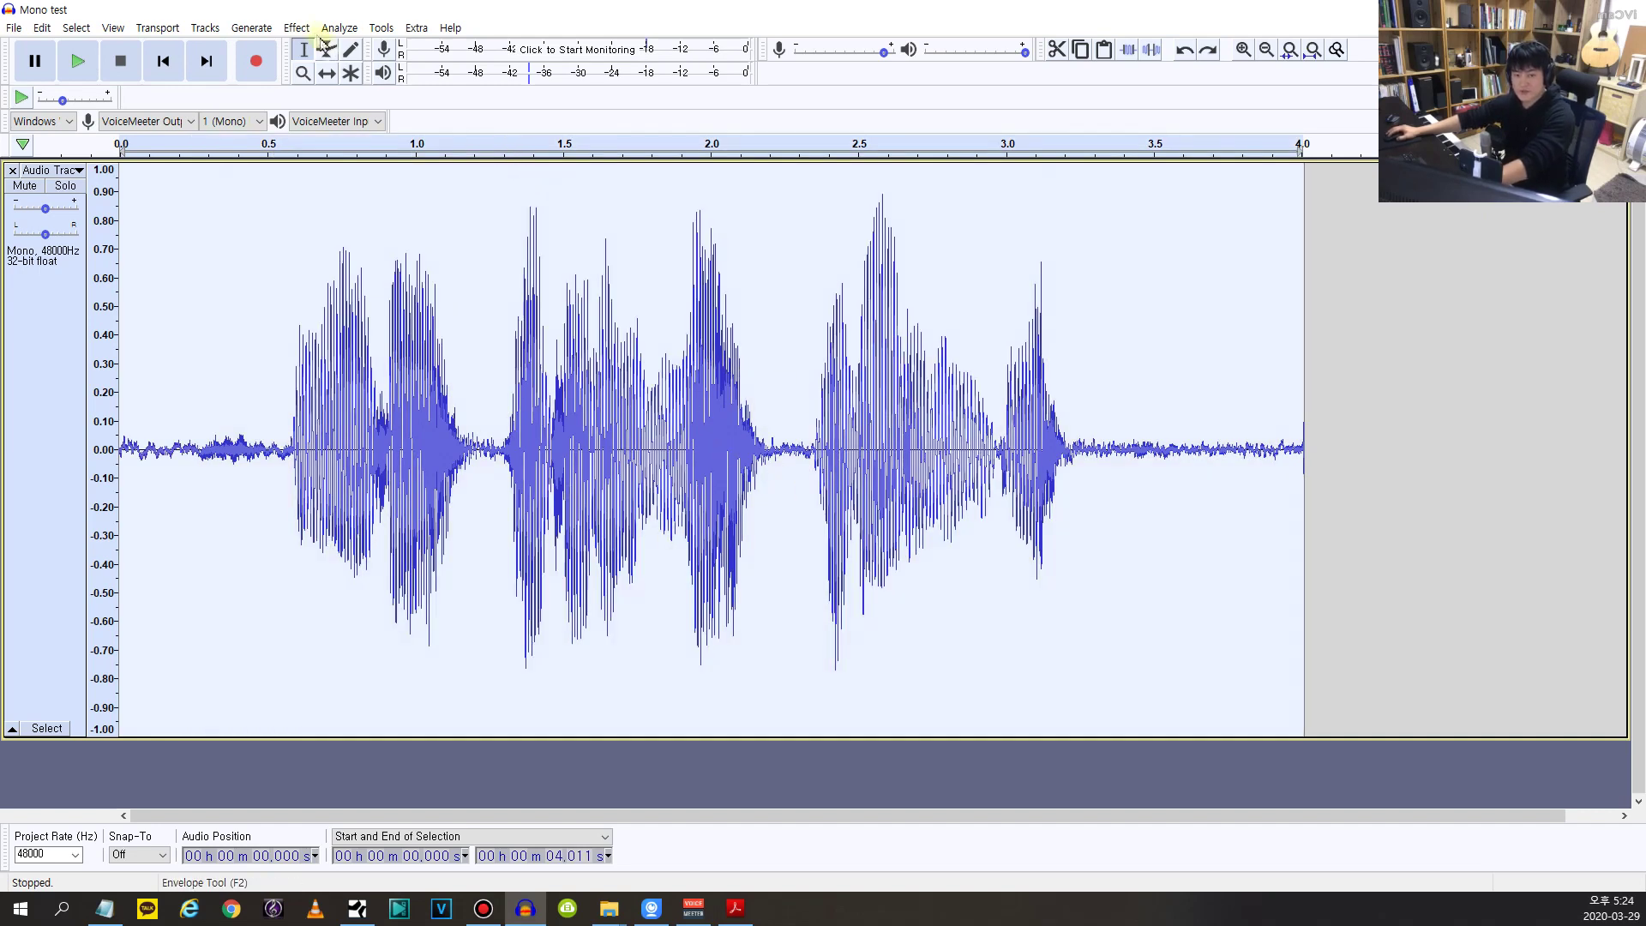
Step: Test Noise Reduction at 12 dB on the whole clip and undo it after listening
left_click(297, 28)
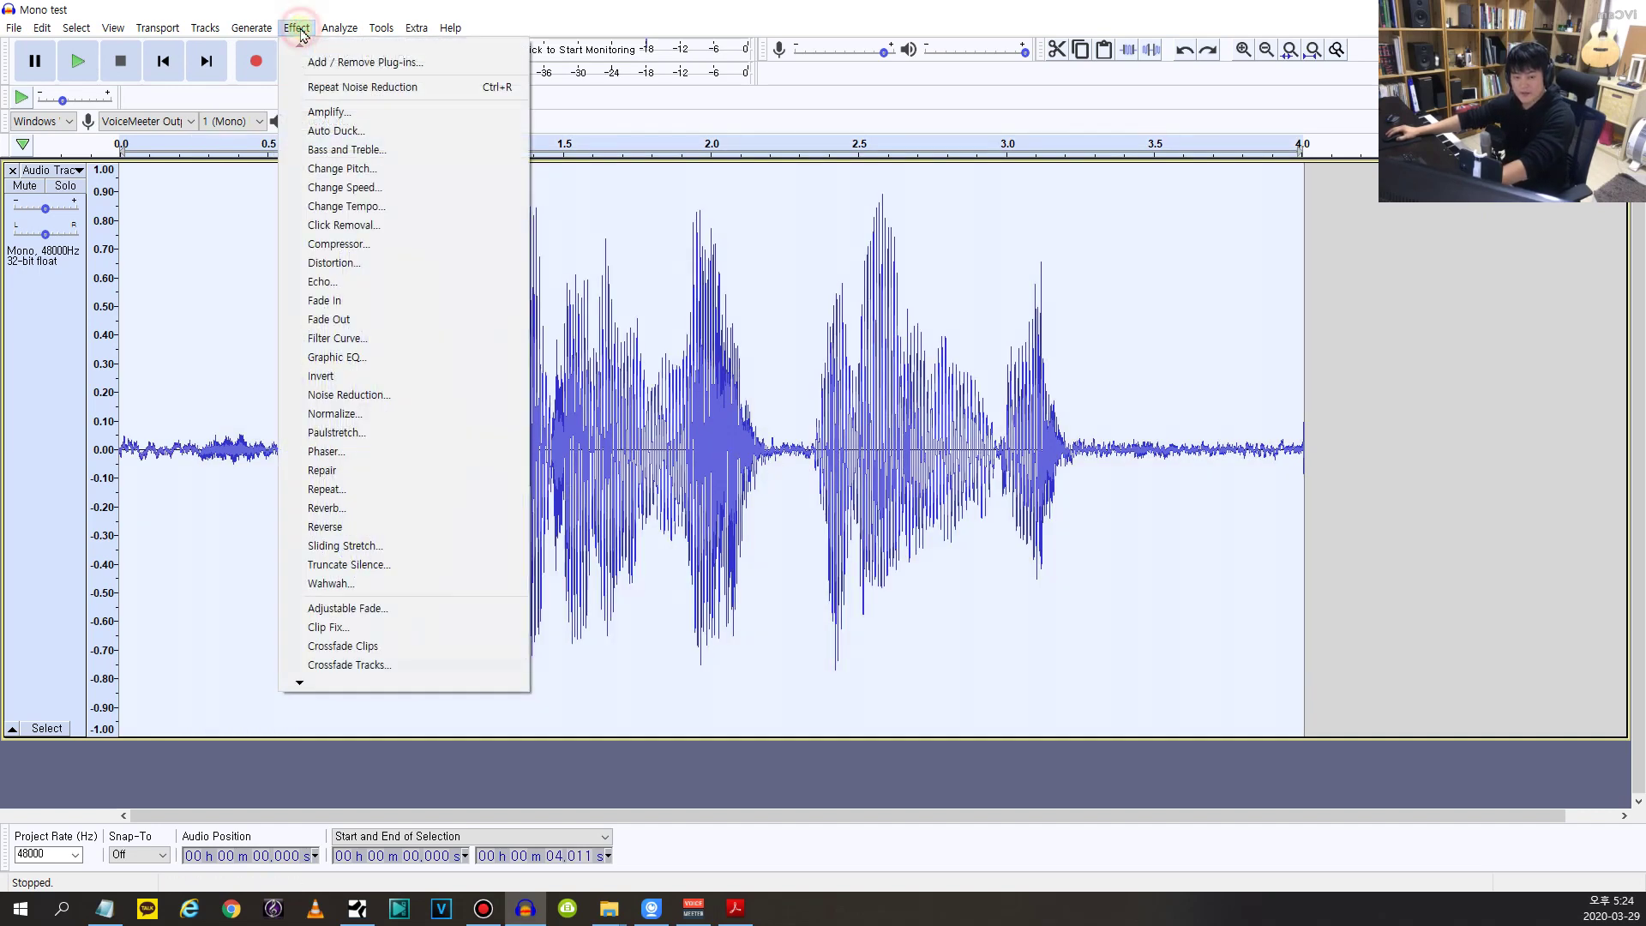
left_click(347, 395)
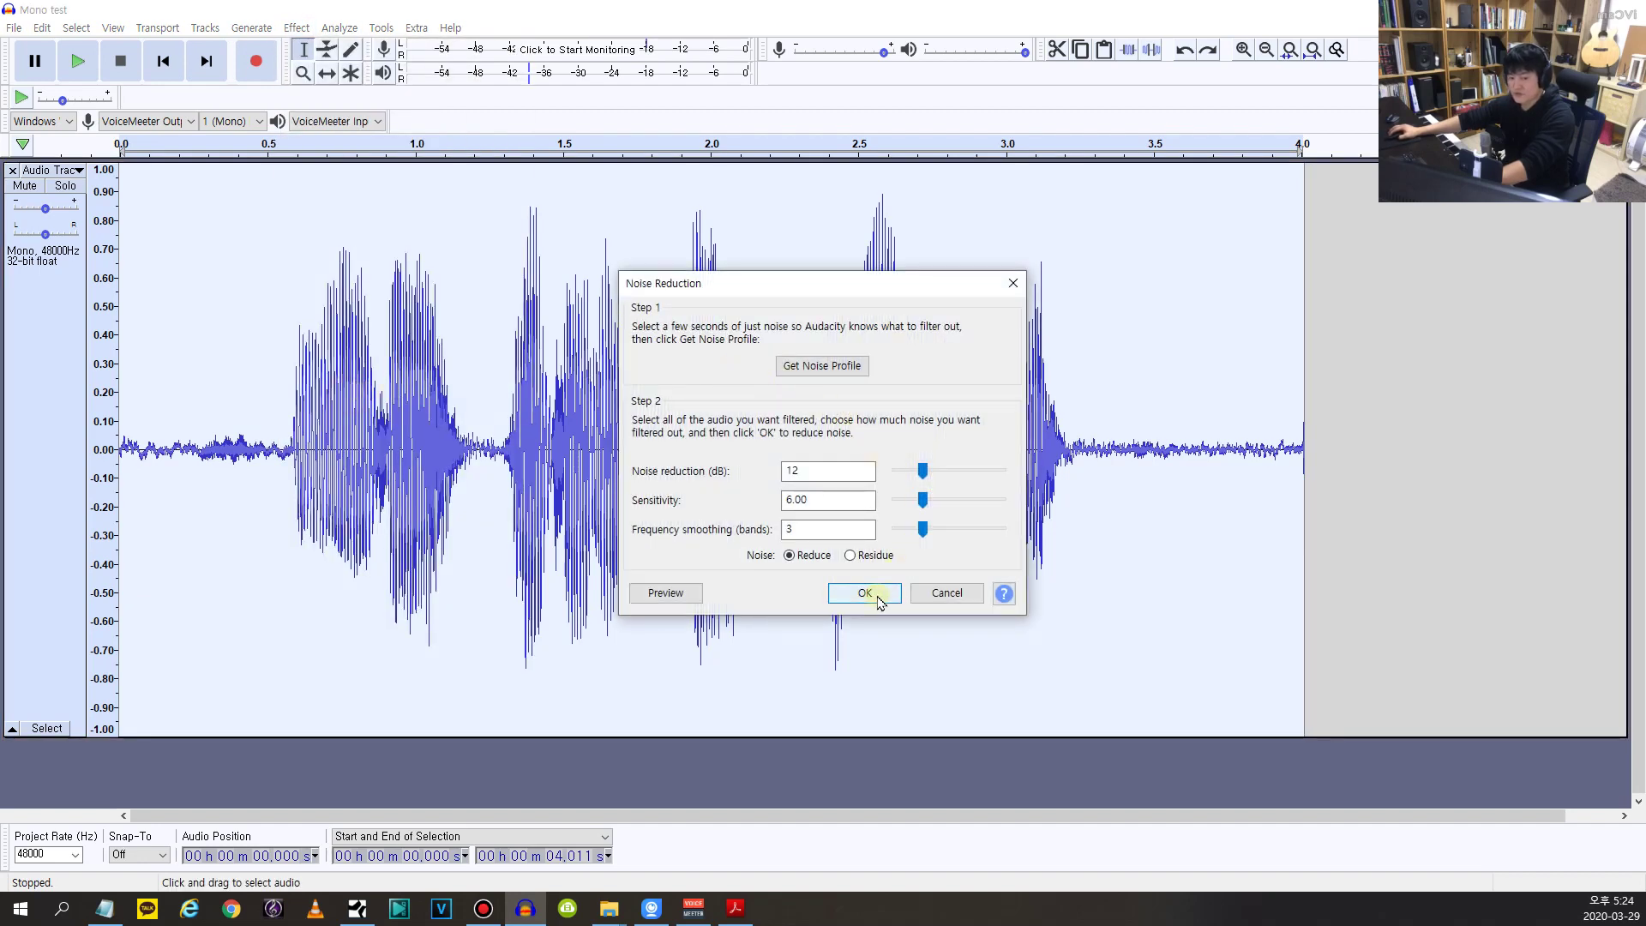
left_click(866, 594)
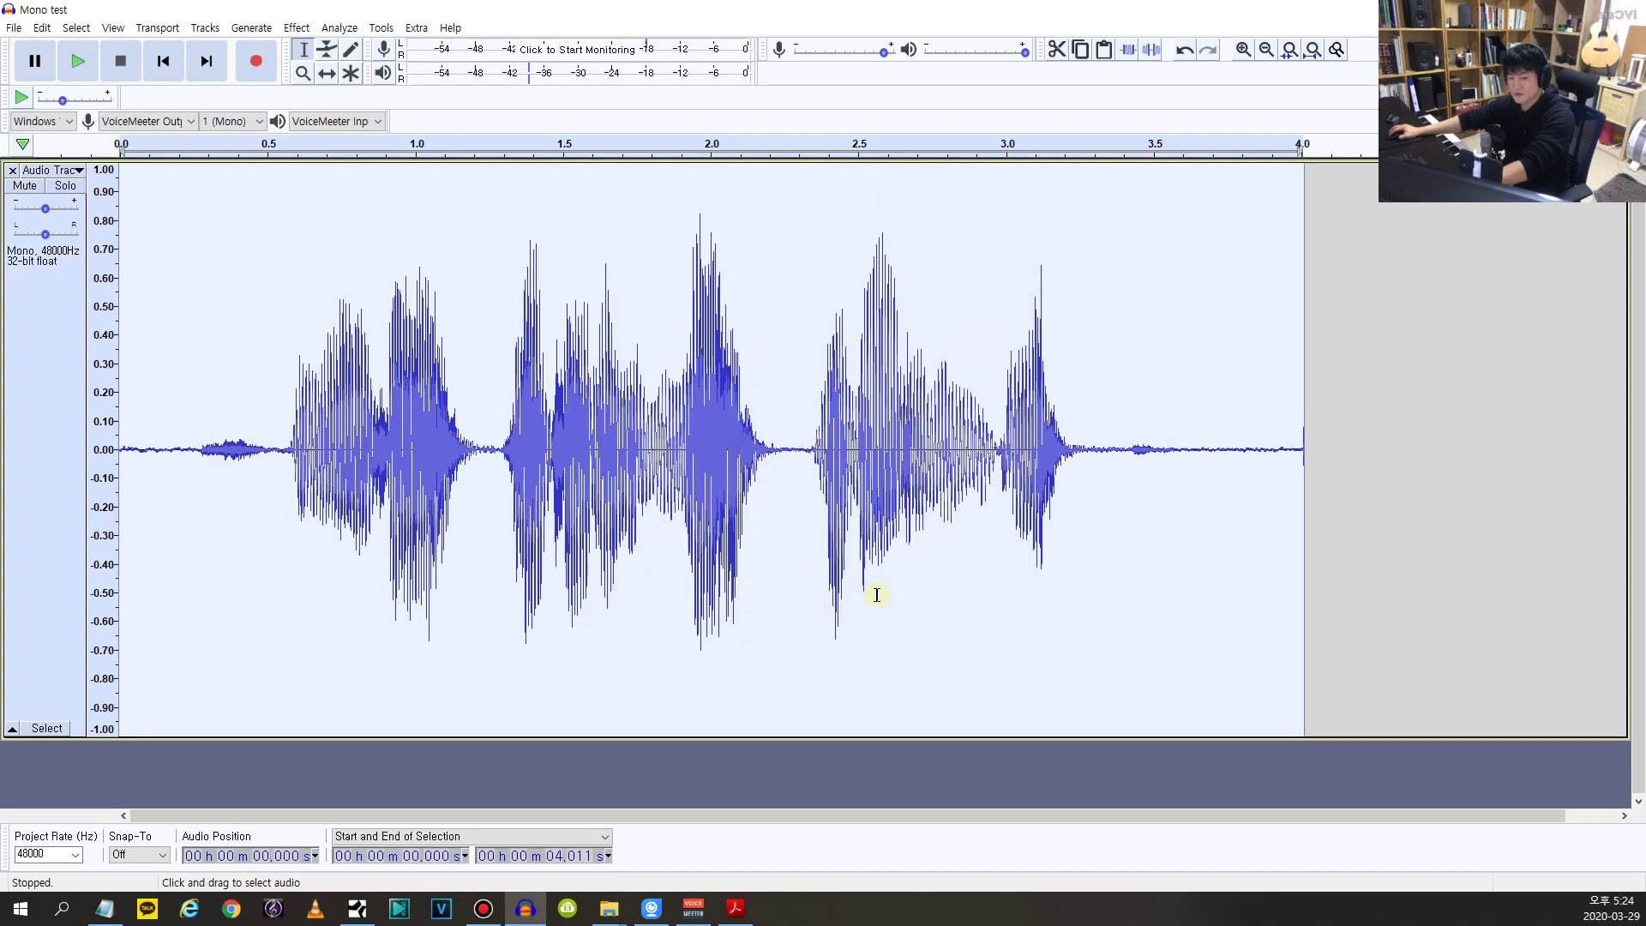
key("space")
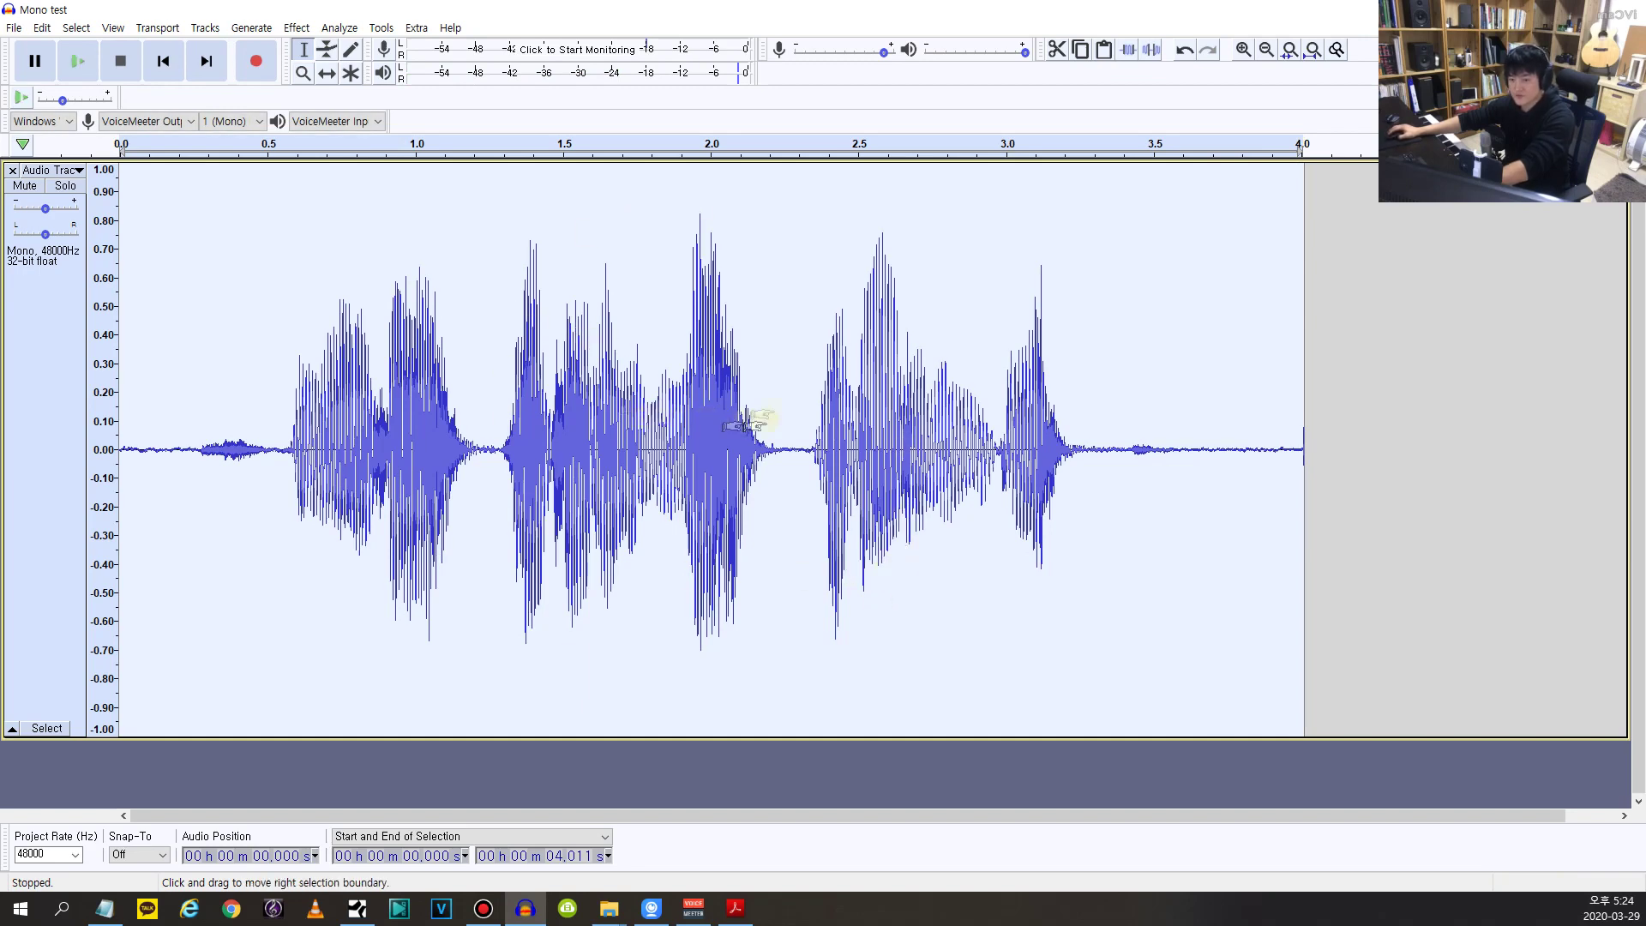
key("ctrl+z")
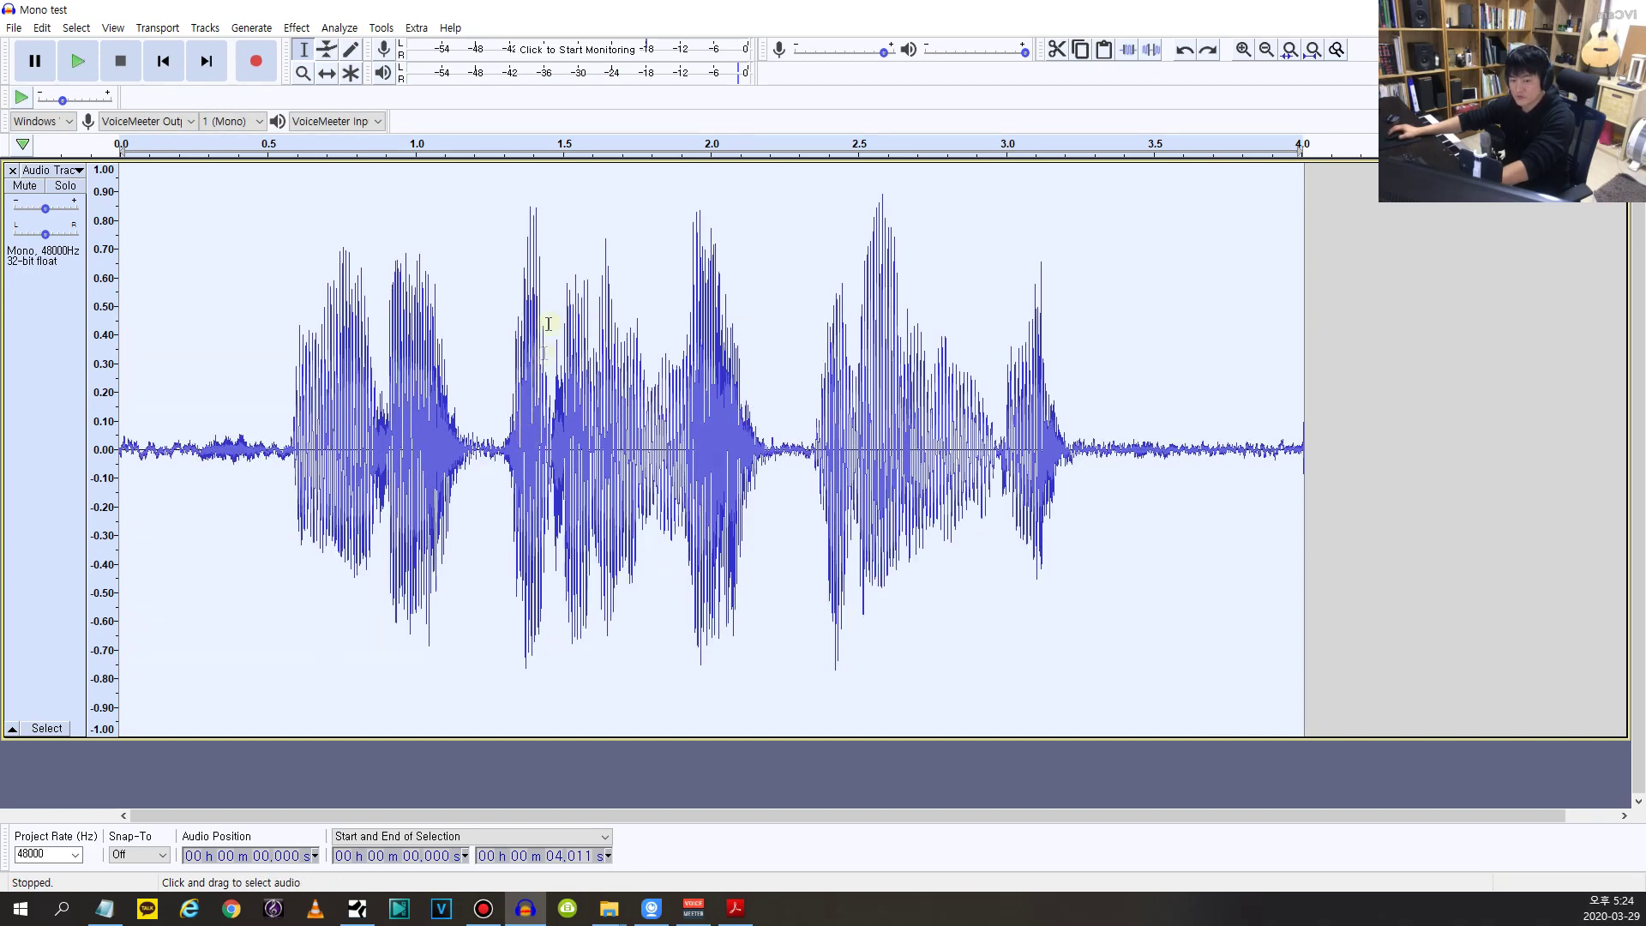
Step: Apply Noise Reduction to the whole clip with the reduction set to 0 dB and play the result
left_click(296, 27)
left_click(339, 394)
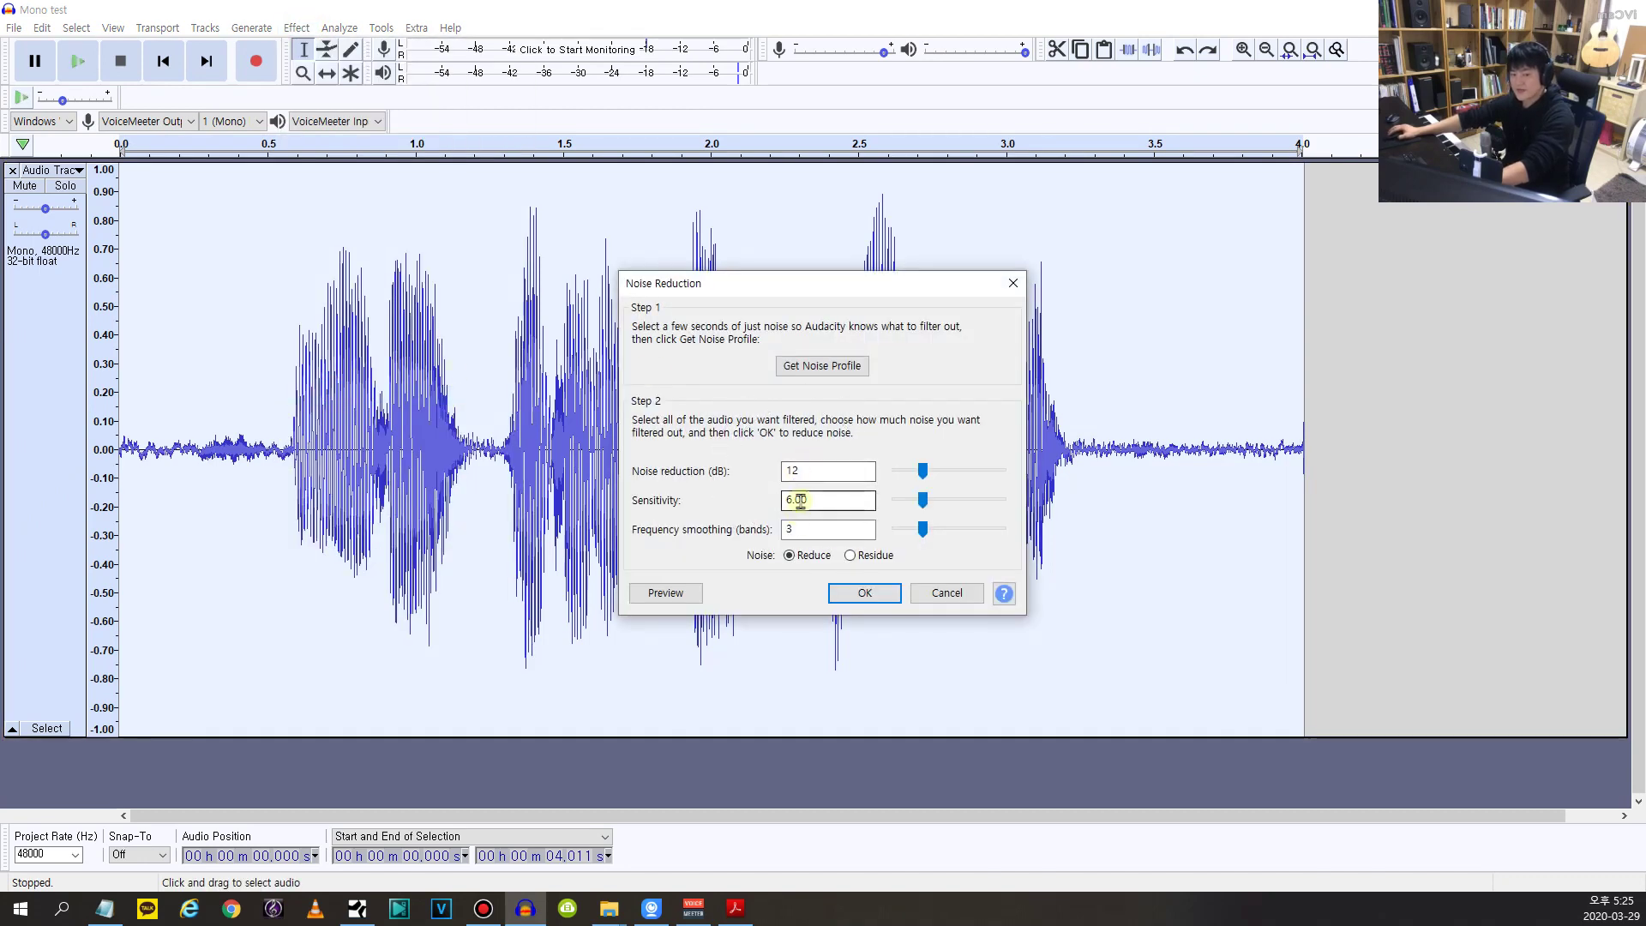
left_click(718, 477)
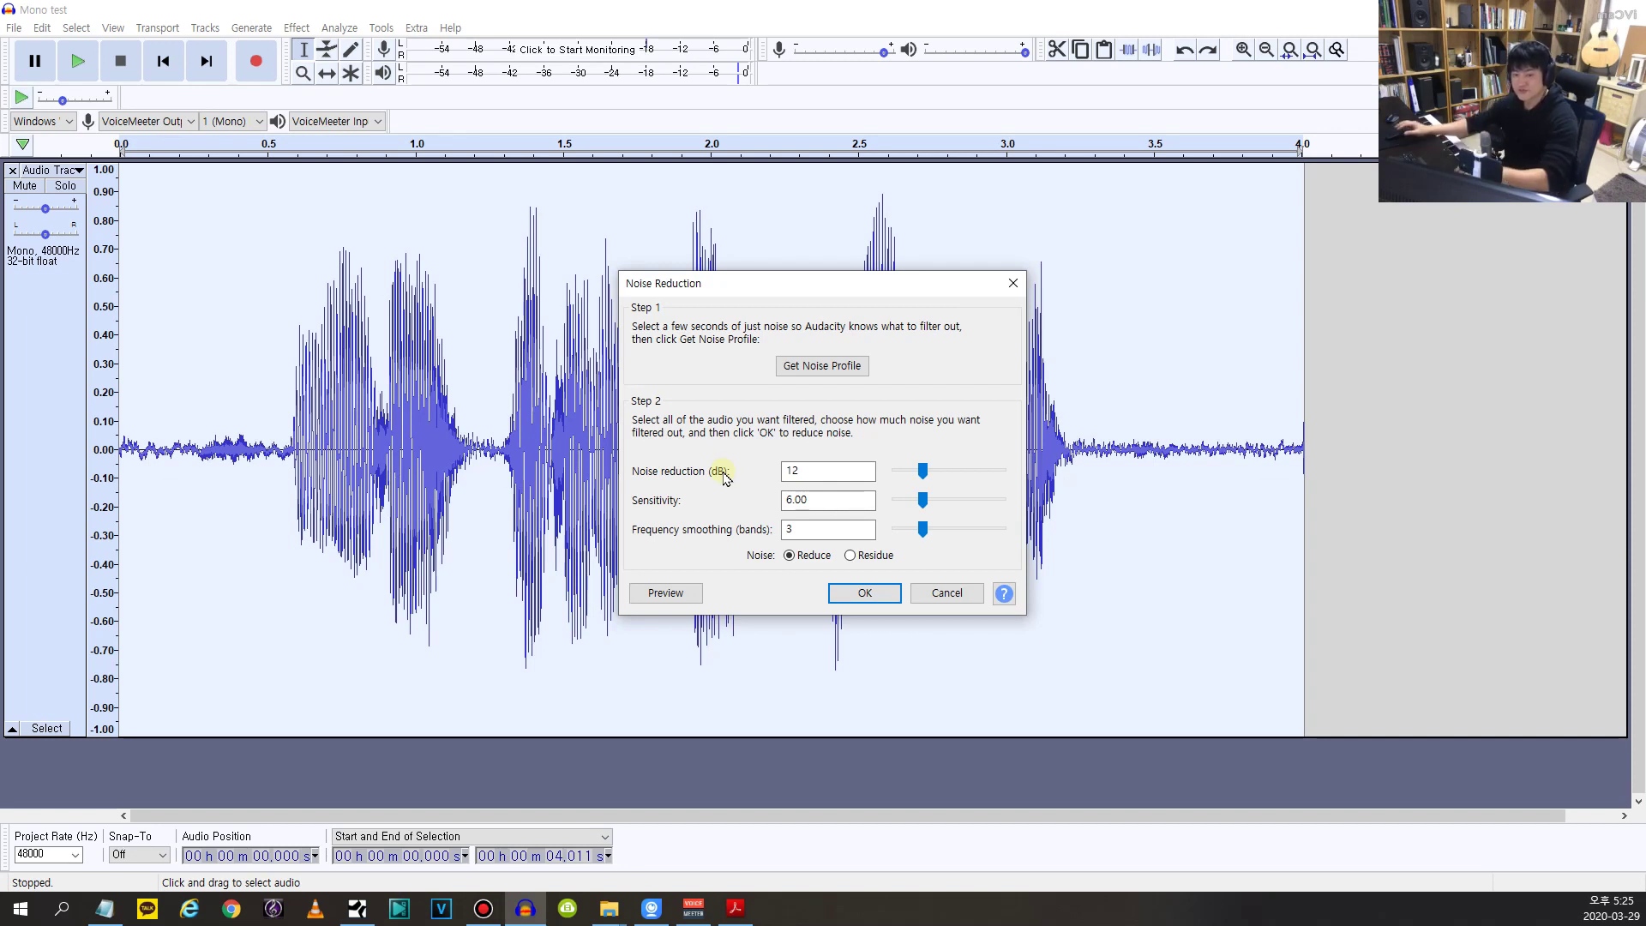
left_click_drag(922, 471, 896, 473)
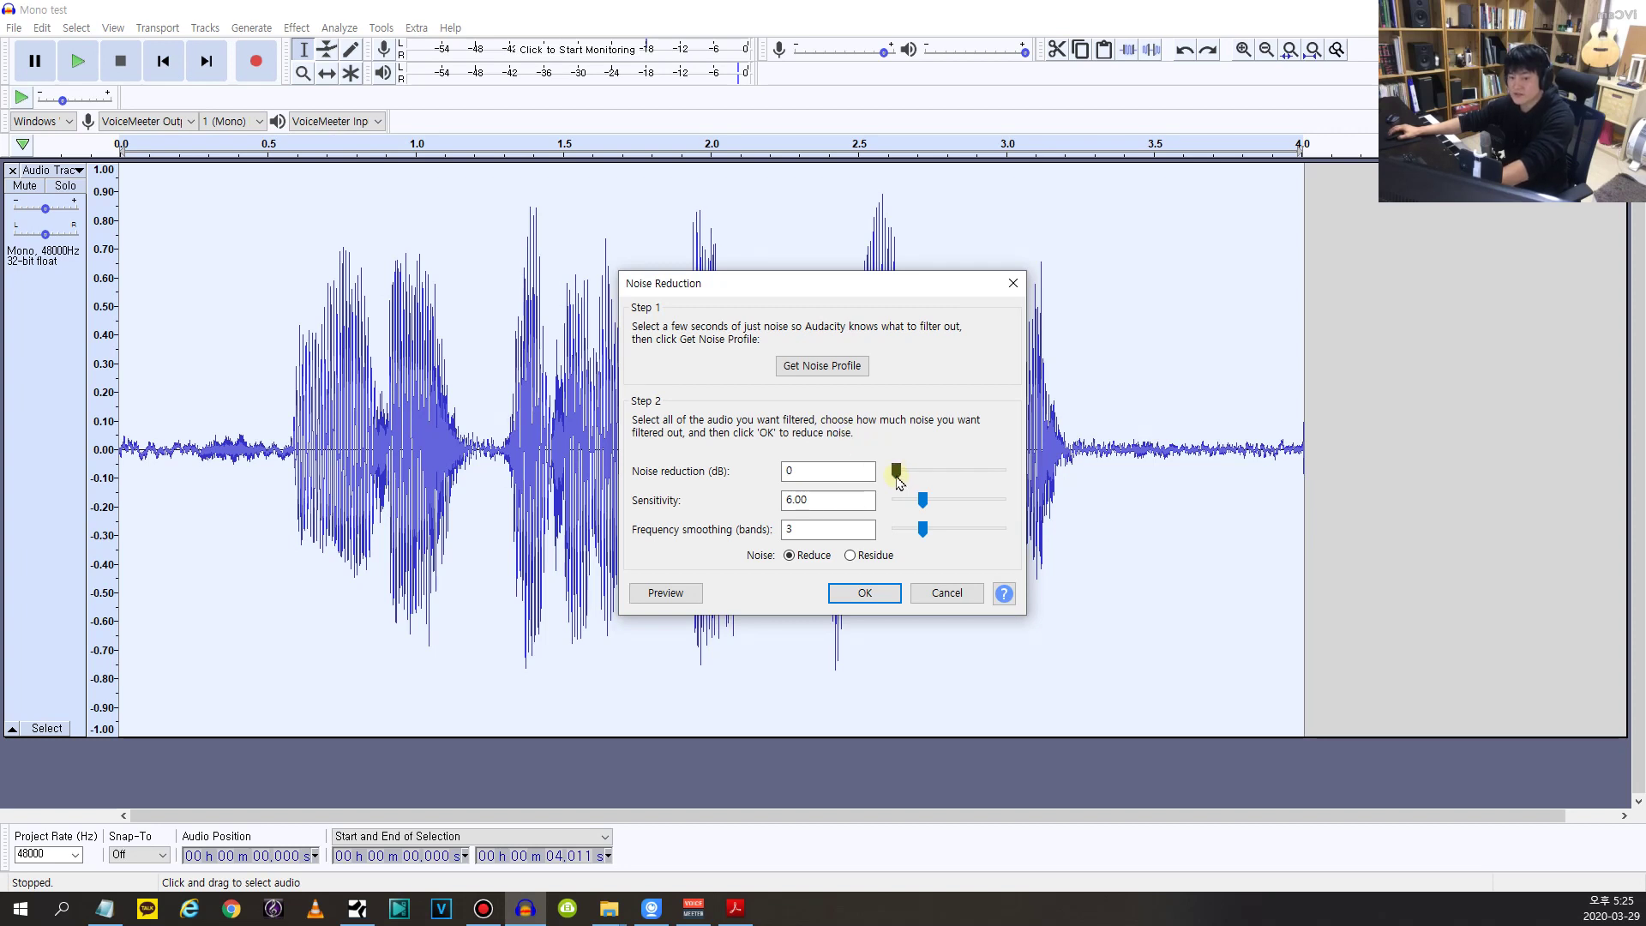
left_click_drag(898, 478, 1031, 475)
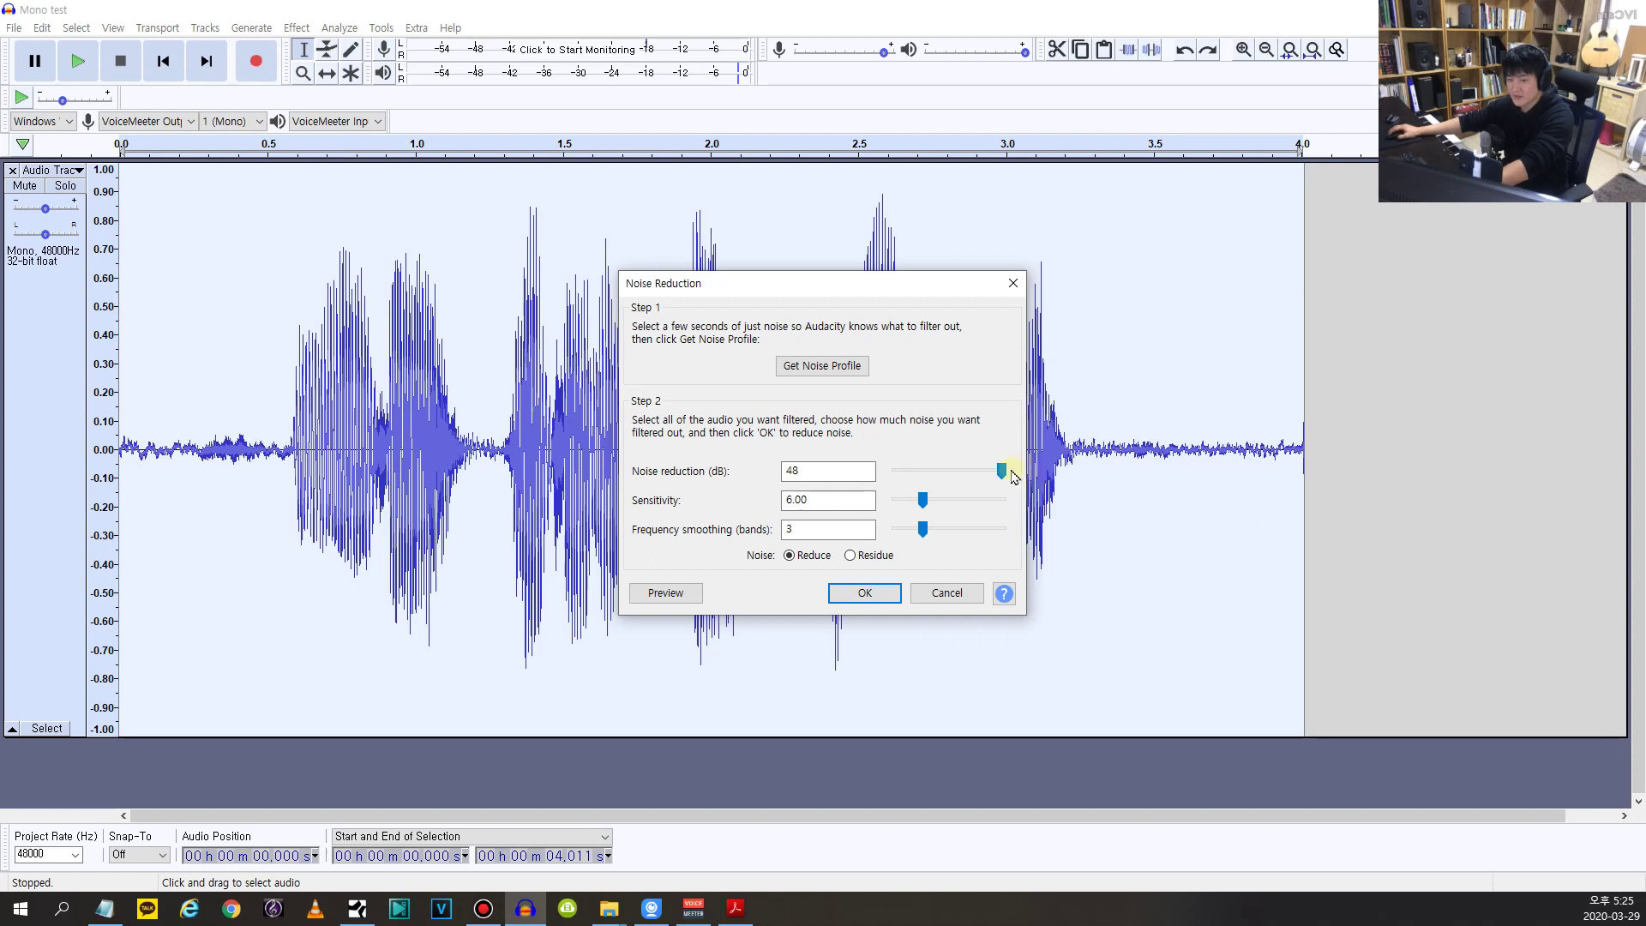
left_click_drag(1004, 475, 890, 478)
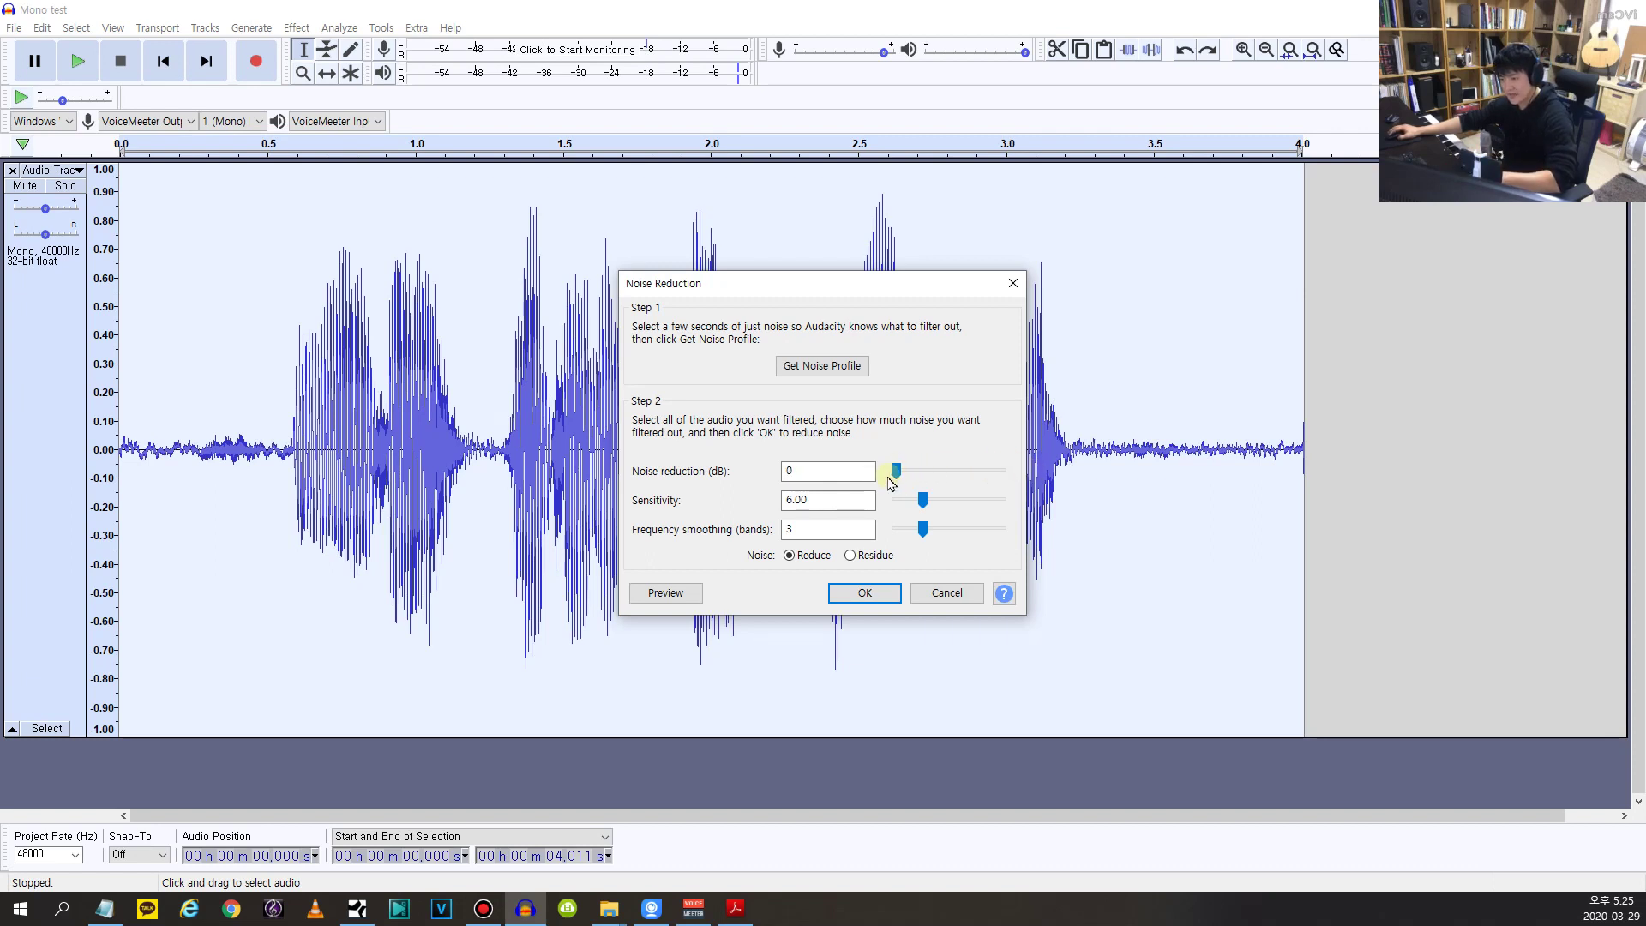
left_click(862, 591)
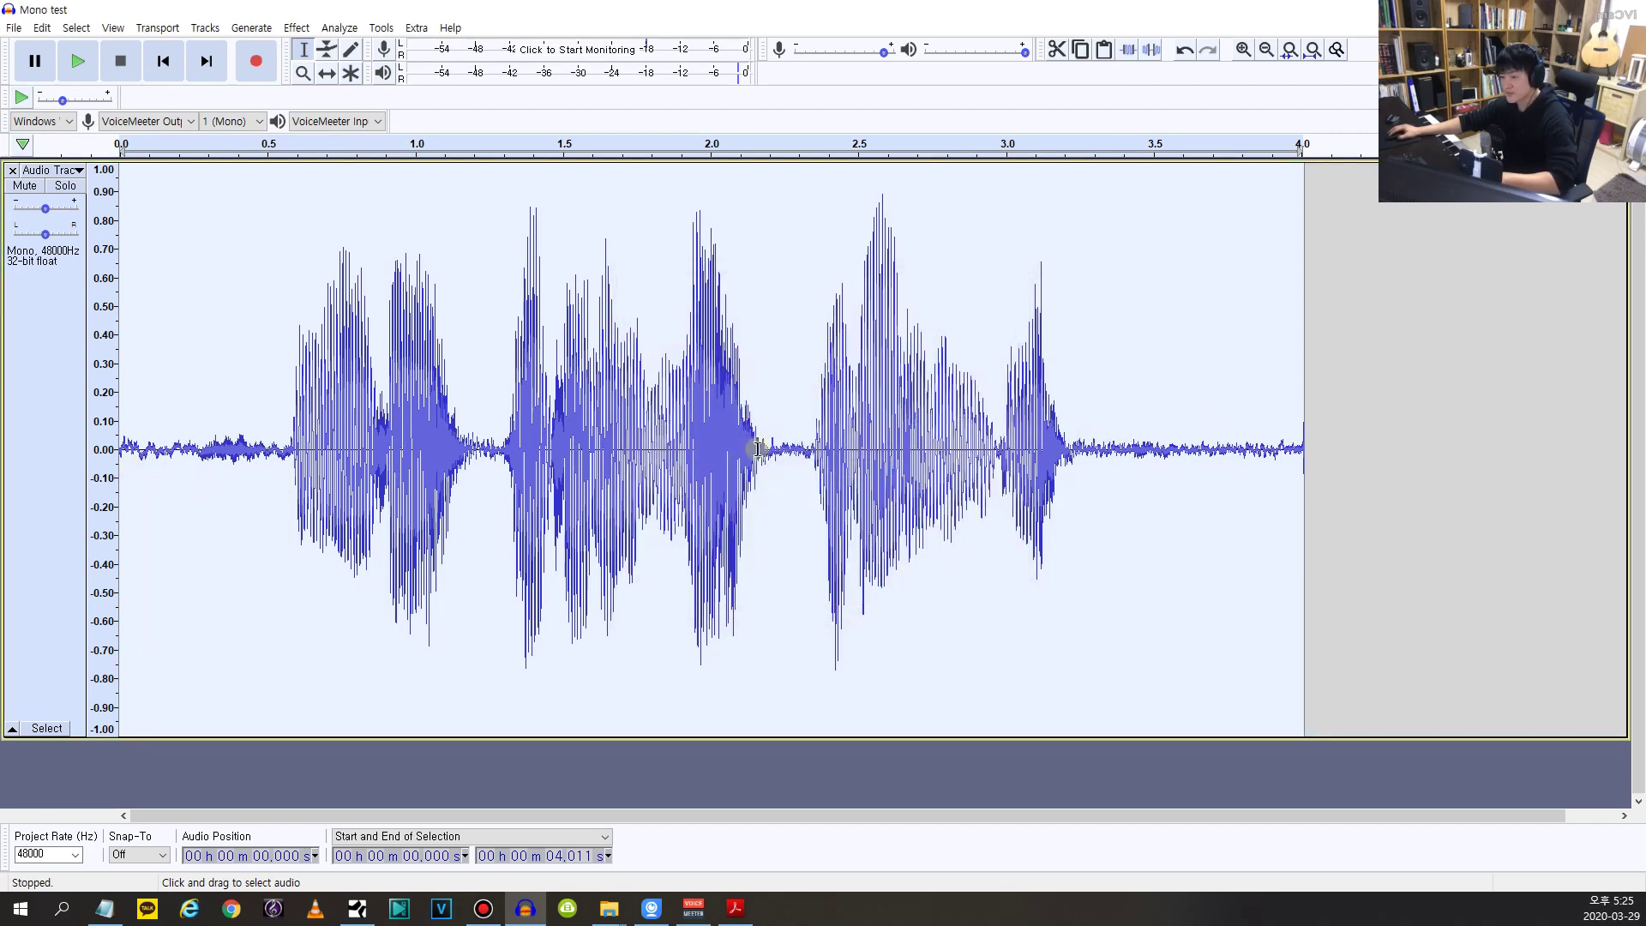
key("space")
key("space")
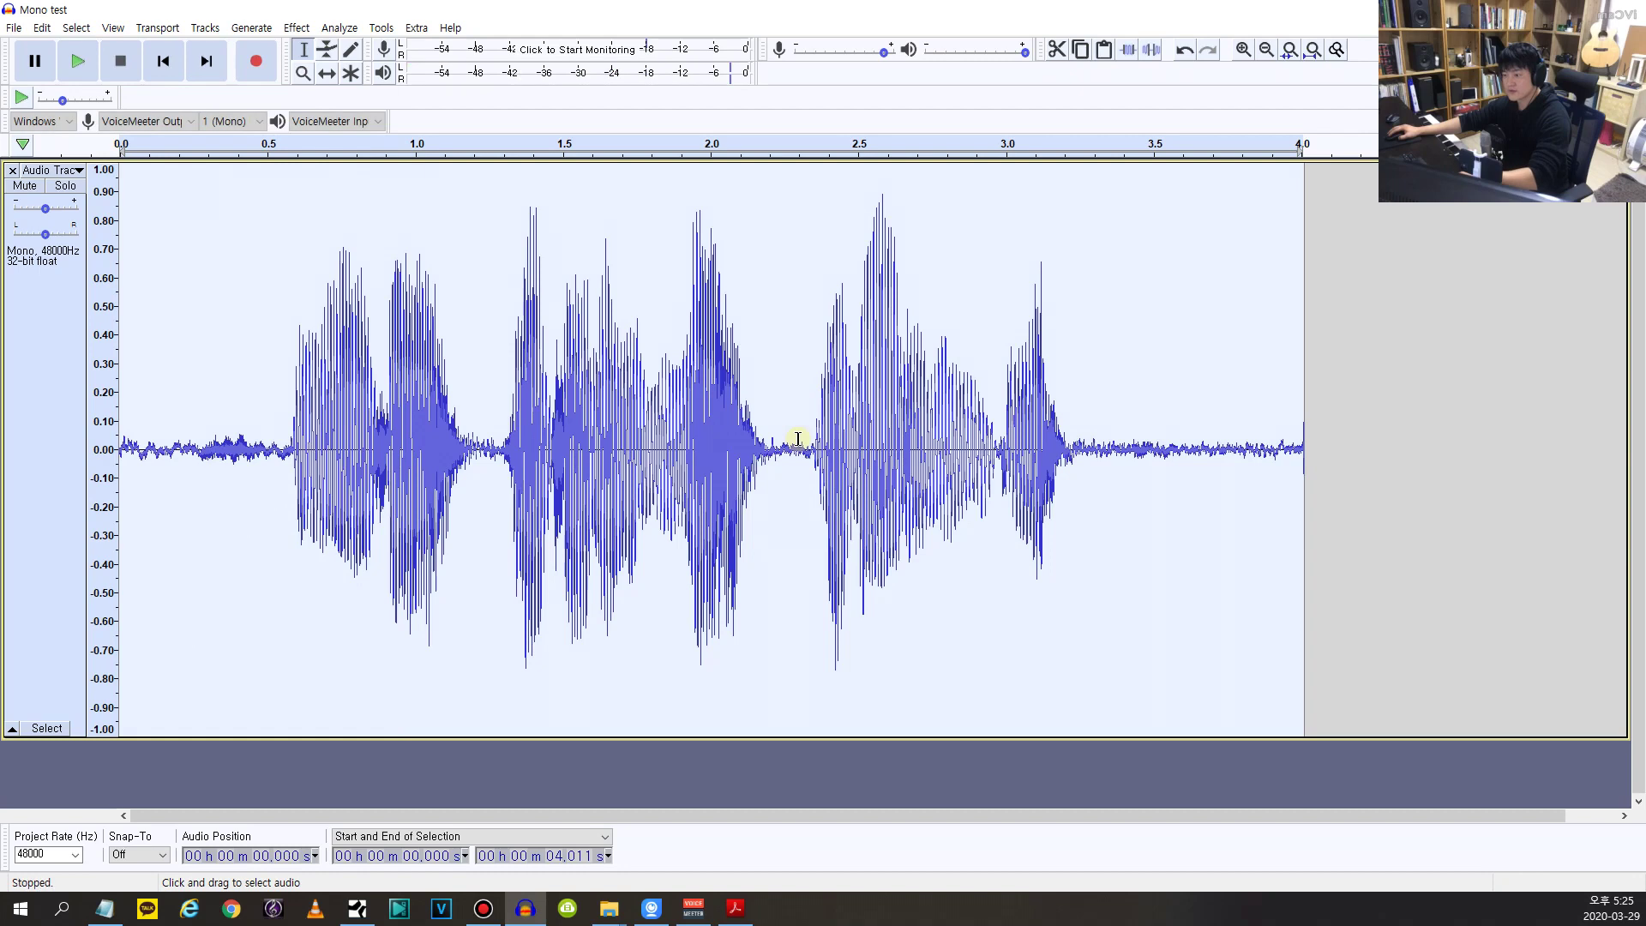
Step: Test Noise Reduction at 48 dB on the whole clip and undo it after listening
left_click(302, 29)
left_click(326, 392)
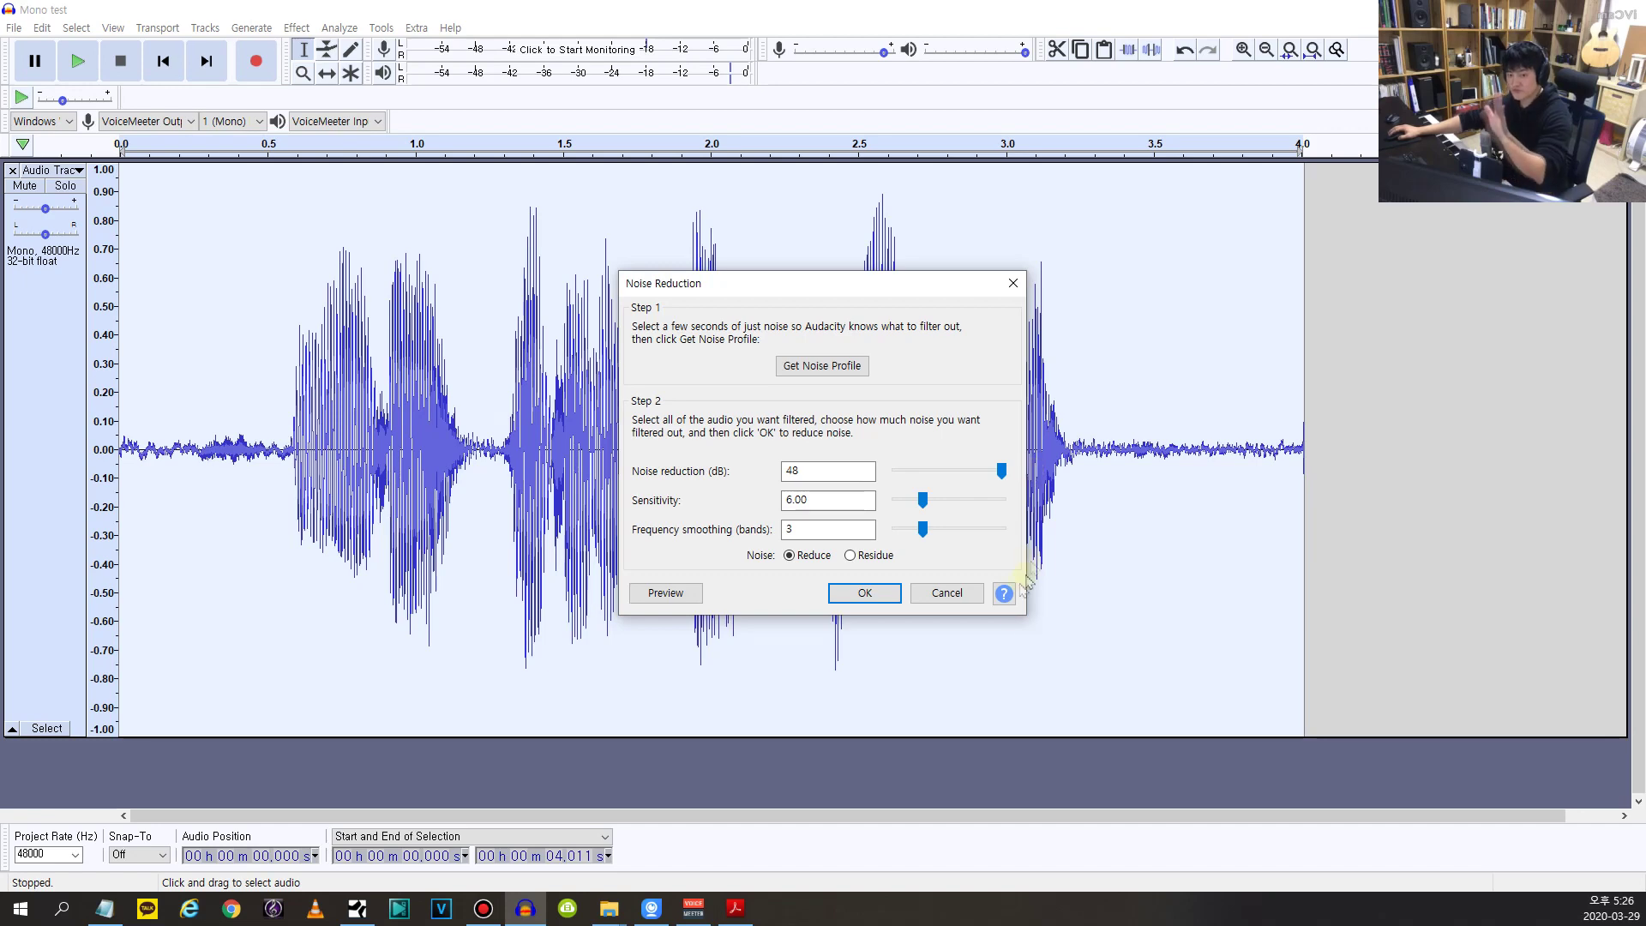
left_click(884, 594)
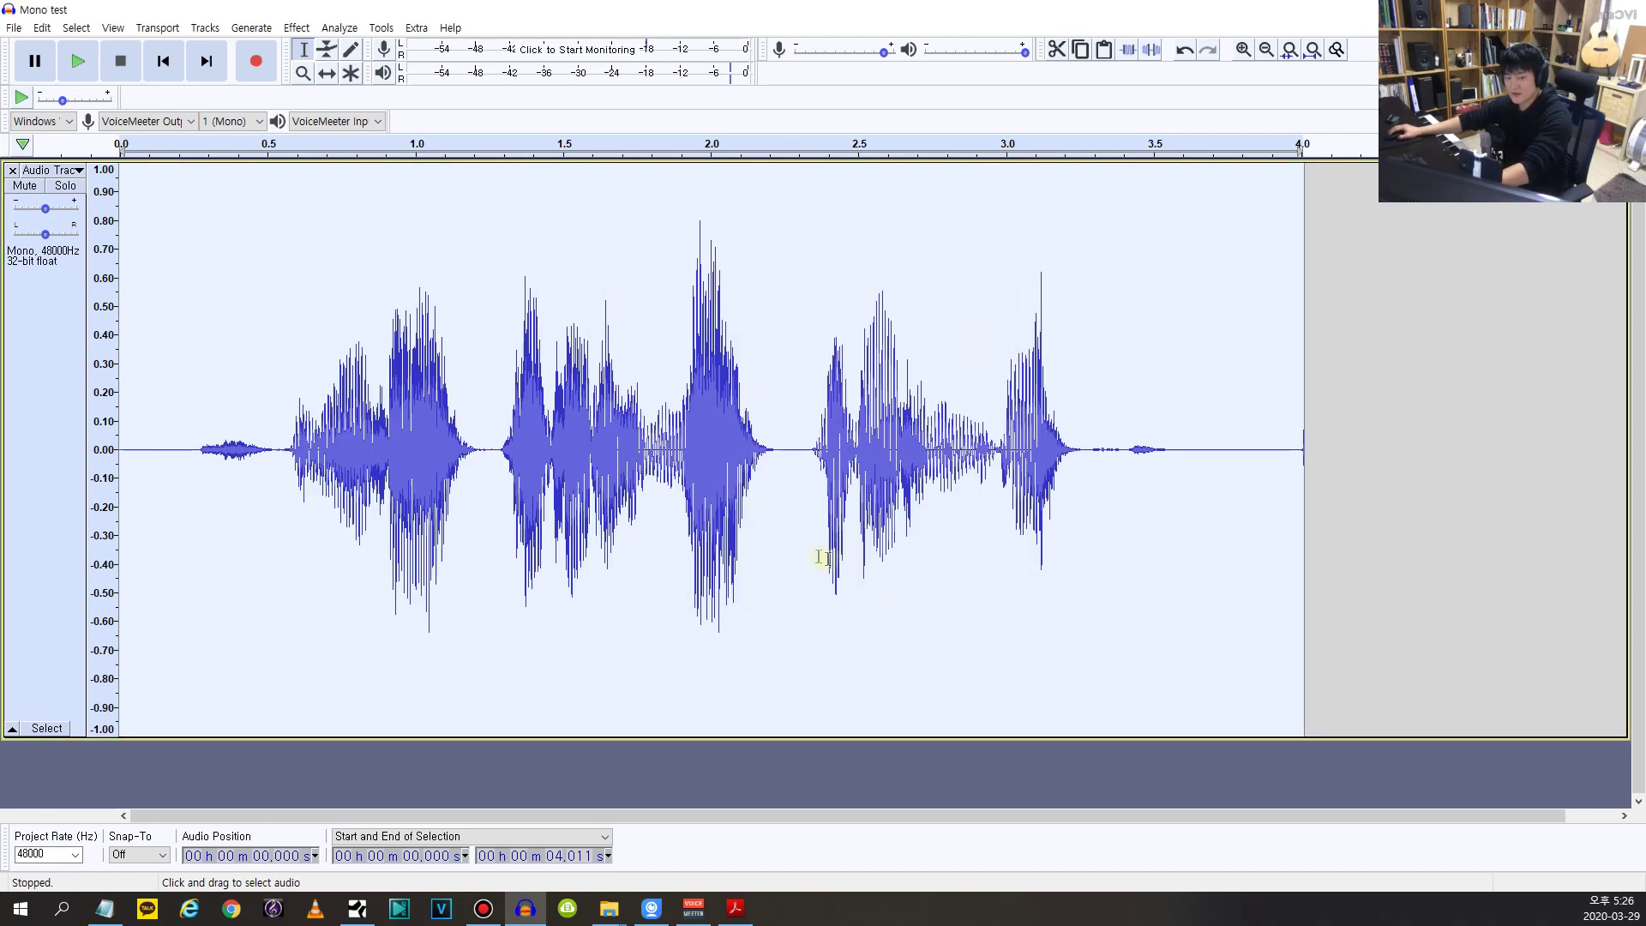
key("space")
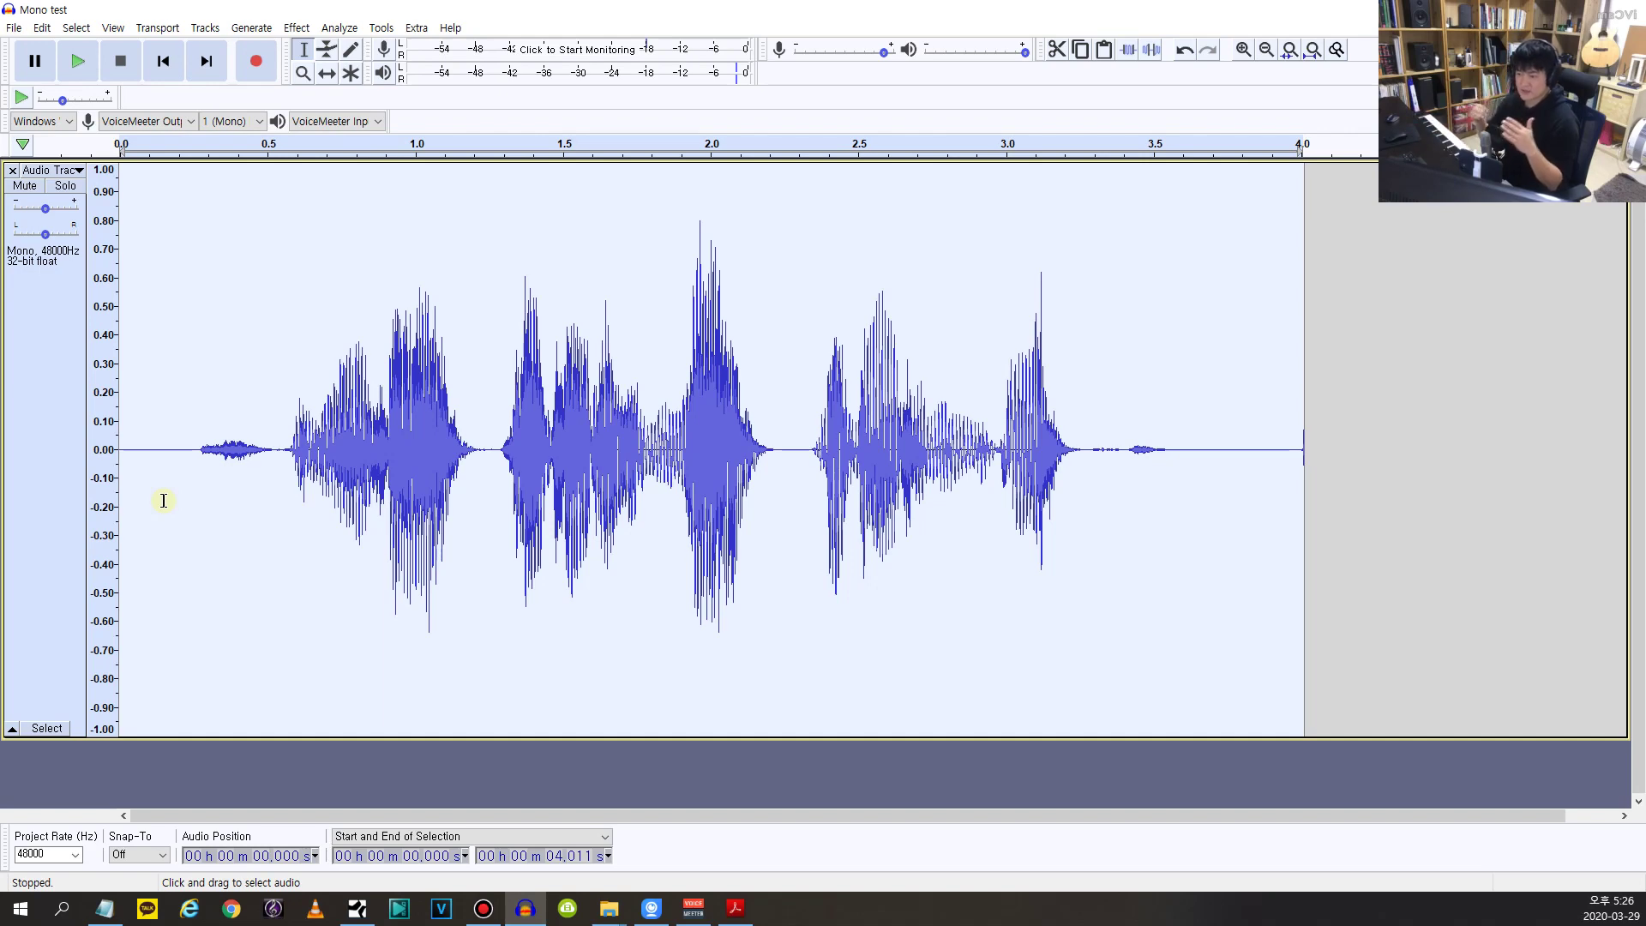
key("ctrl+z")
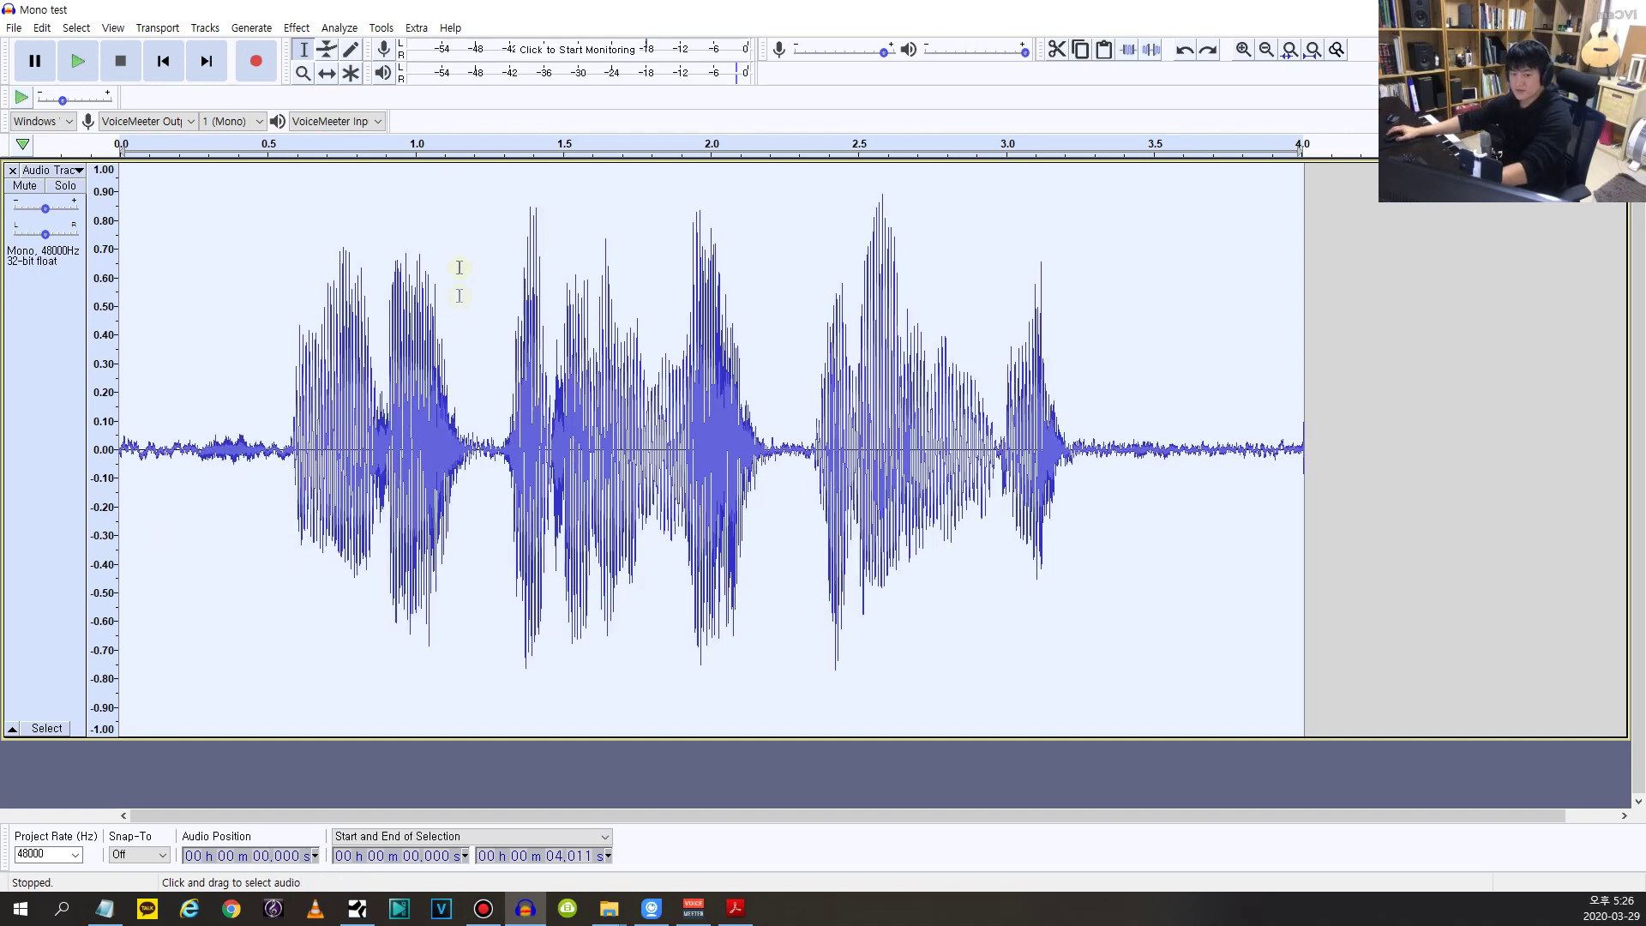
Step: Apply Noise Reduction at 24 dB to the whole clip and play the result
left_click(297, 27)
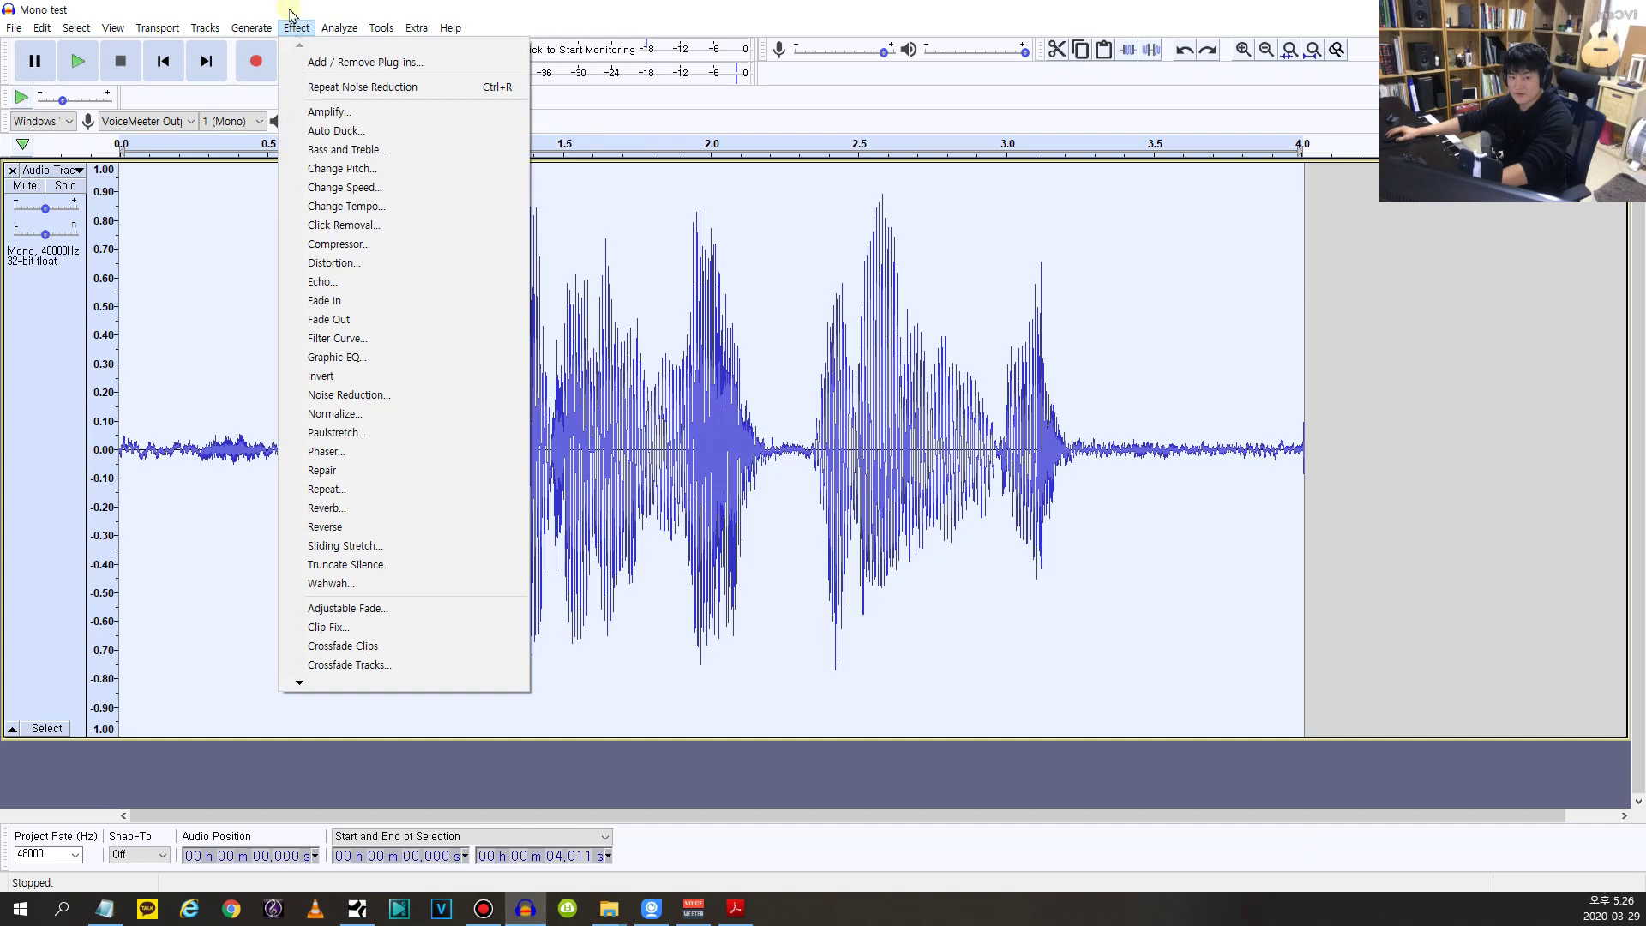
left_click(343, 394)
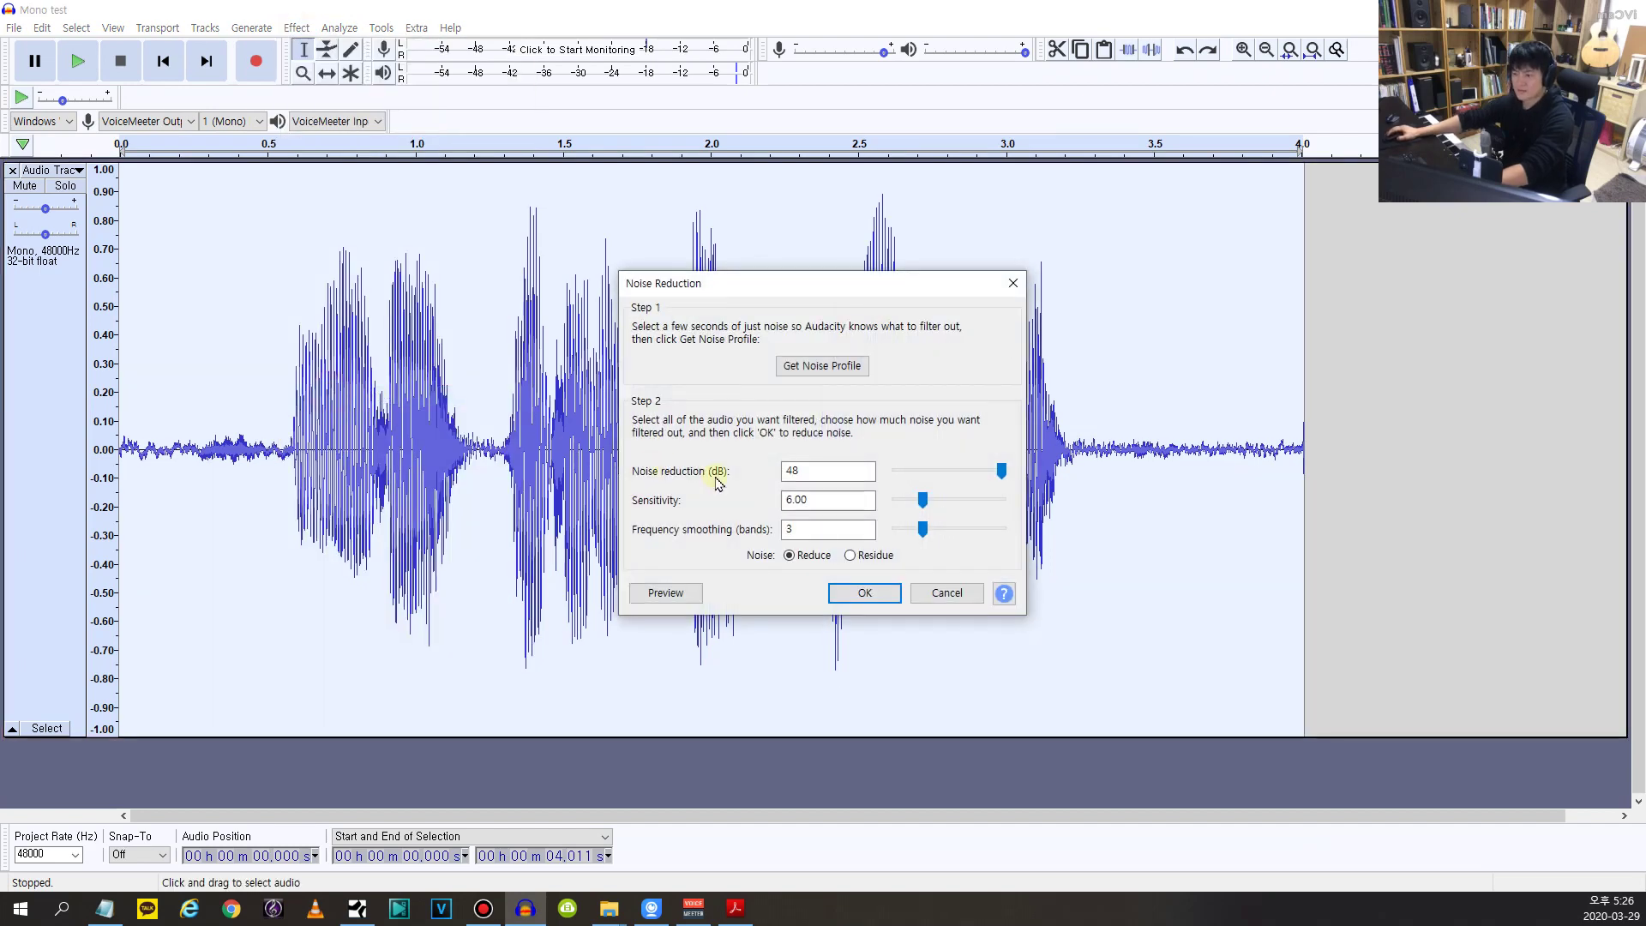
left_click_drag(998, 477, 948, 485)
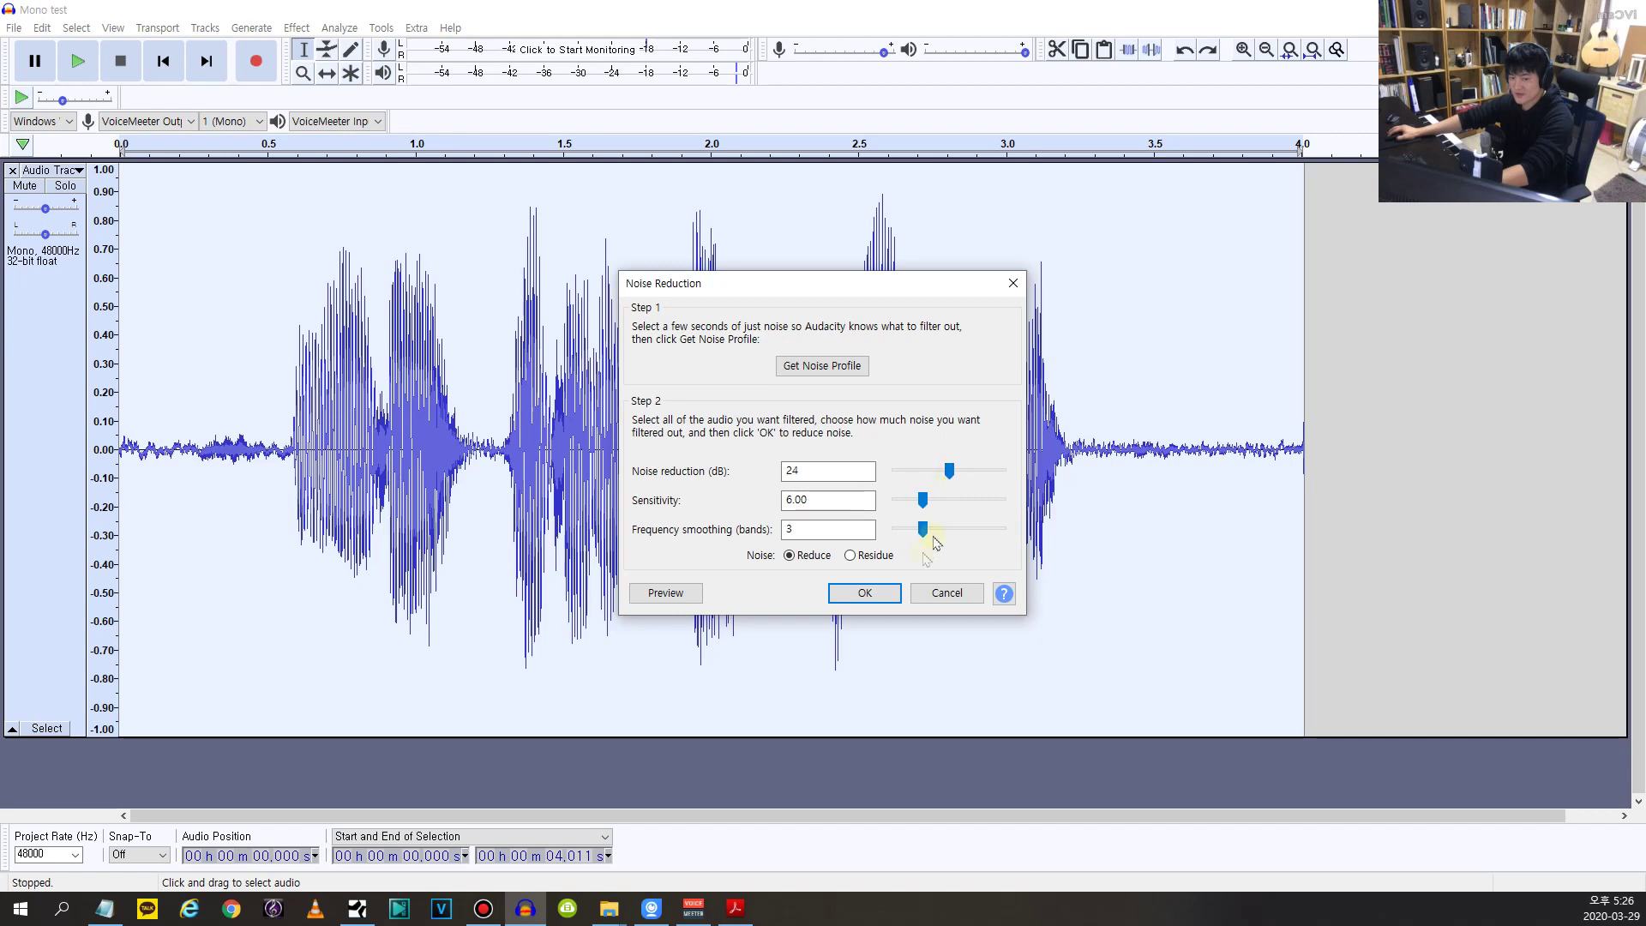
left_click(880, 600)
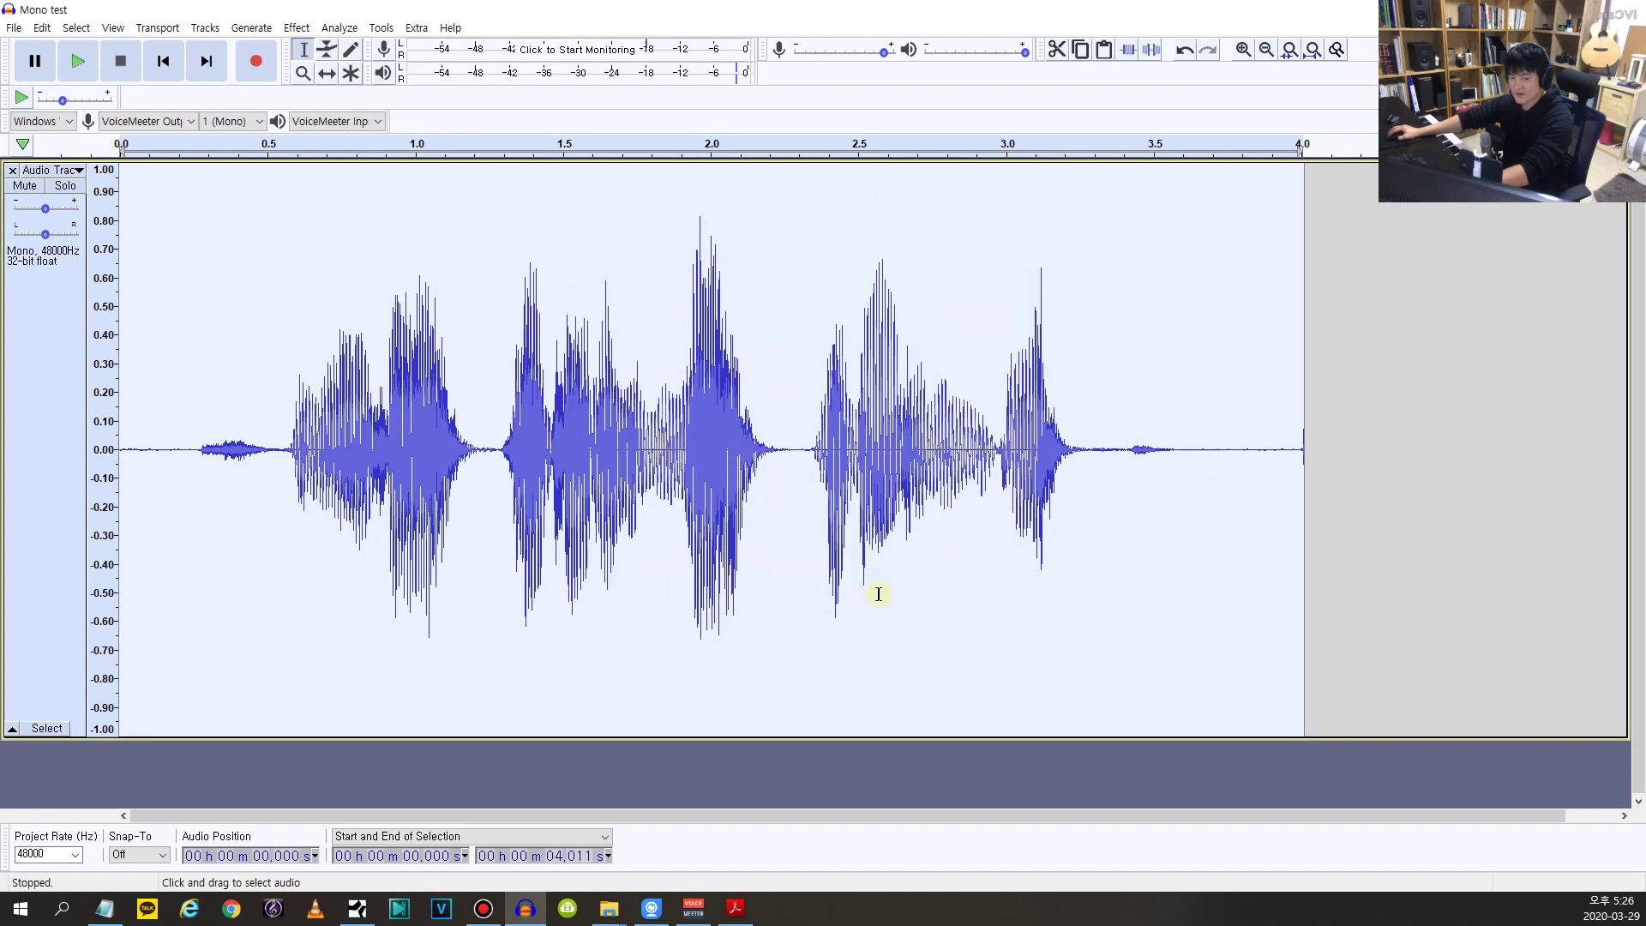
key("space")
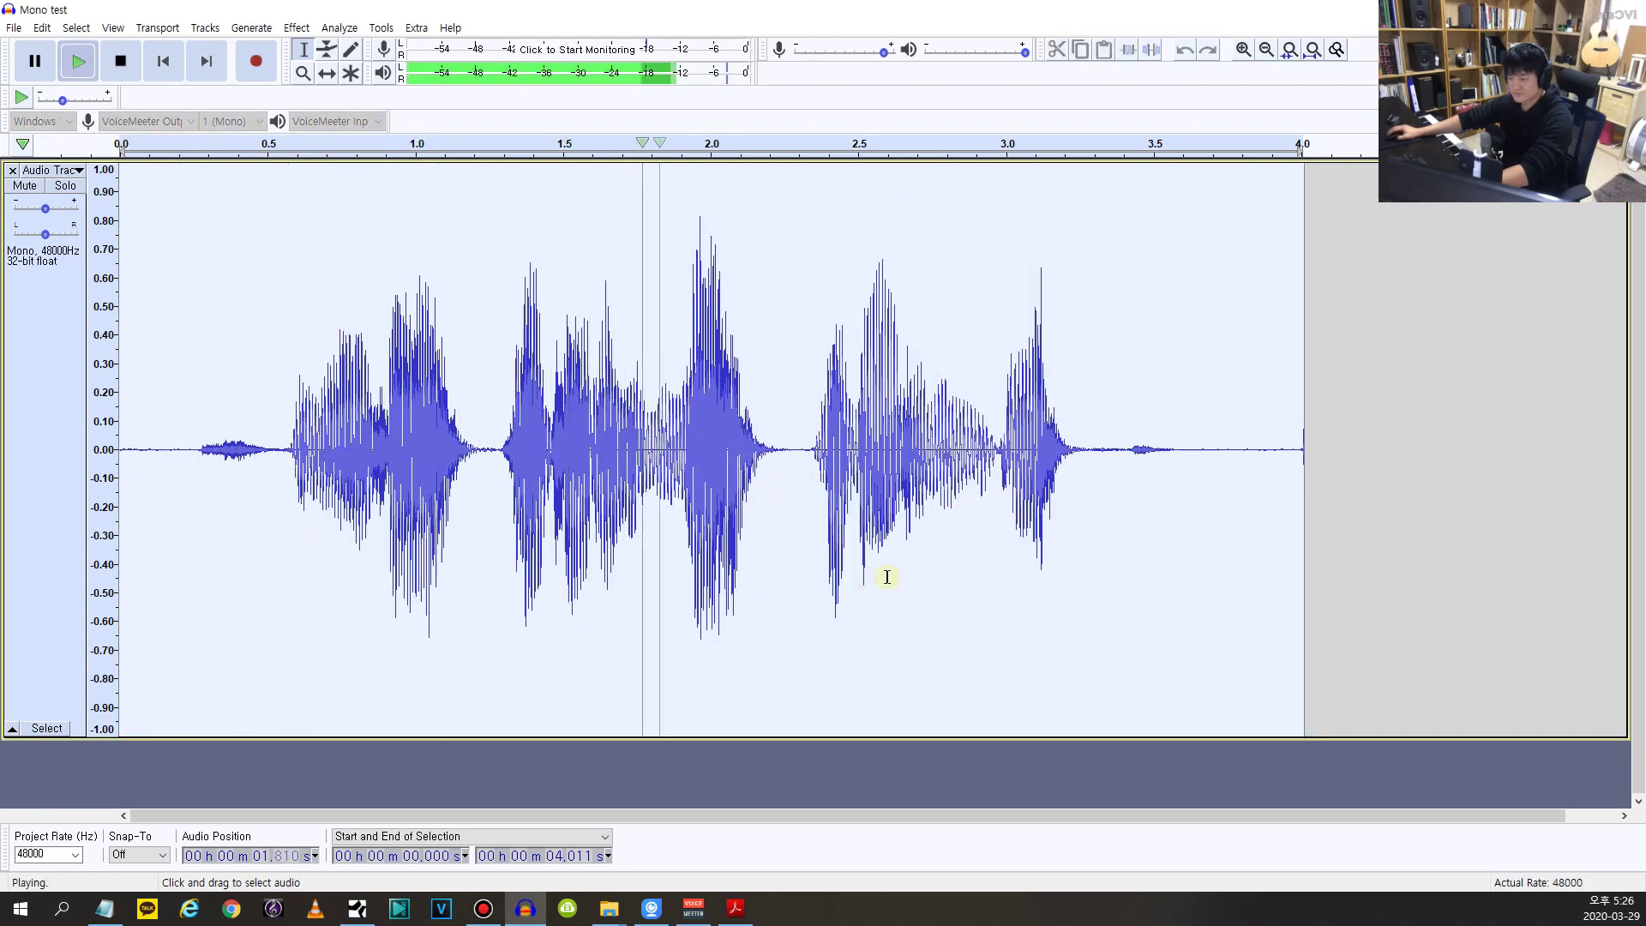
key("space")
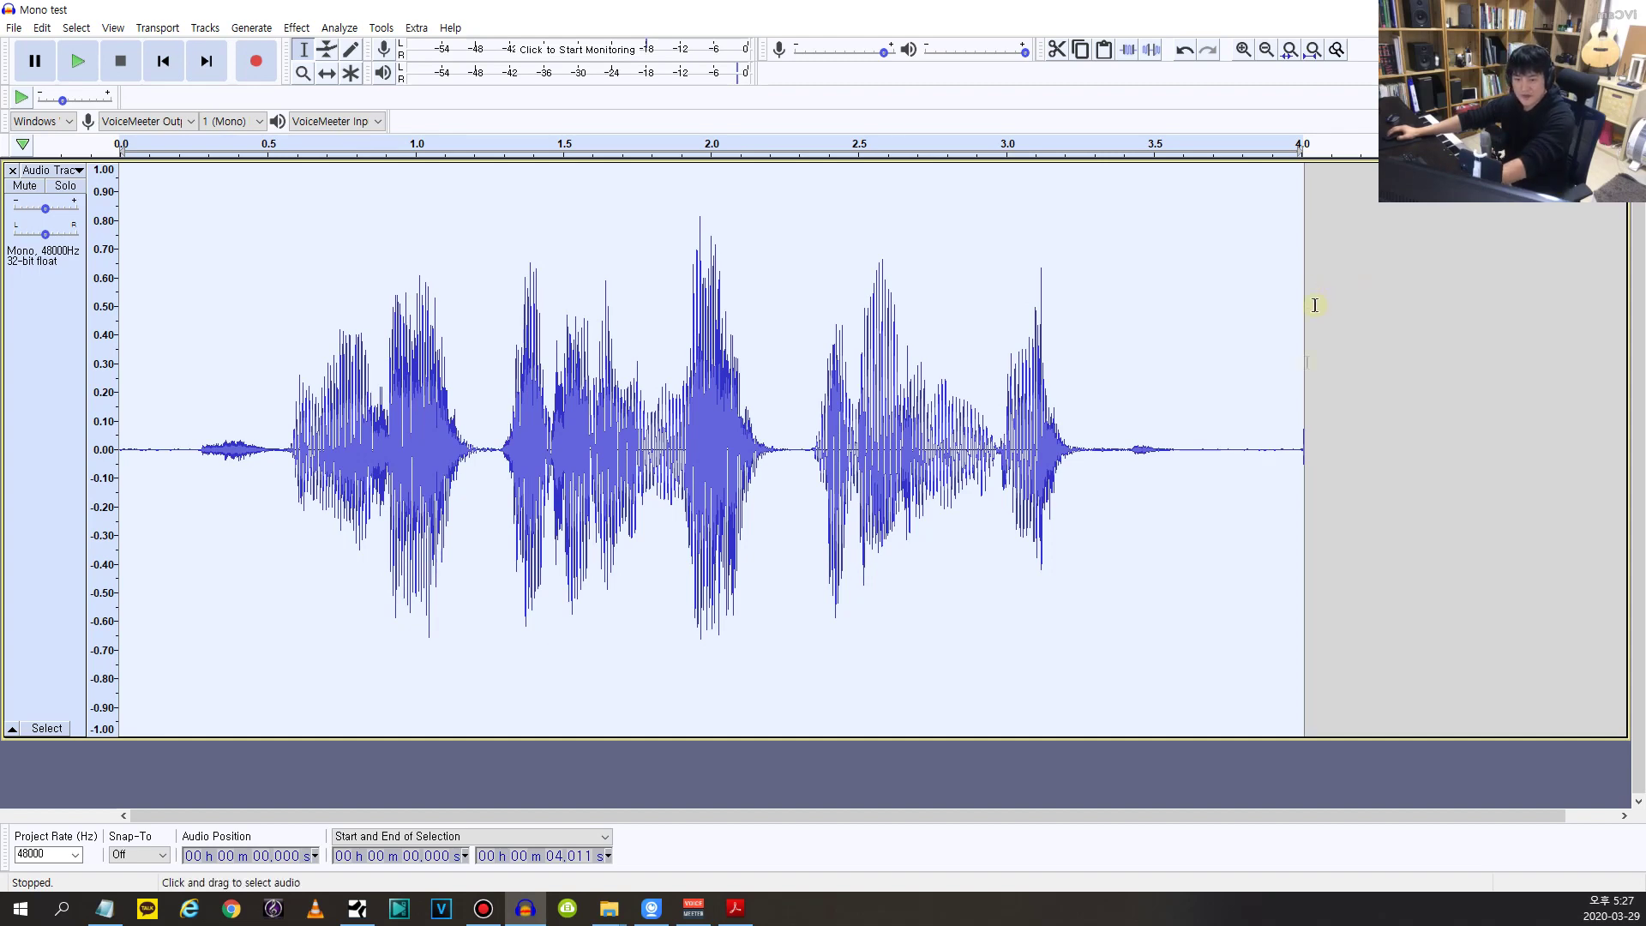
Step: Listen for remaining noise from about 3.63 s, 0.26 s and 0.15 s, checking the quiet parts around the voice
left_click(1191, 358)
key("space")
key("space")
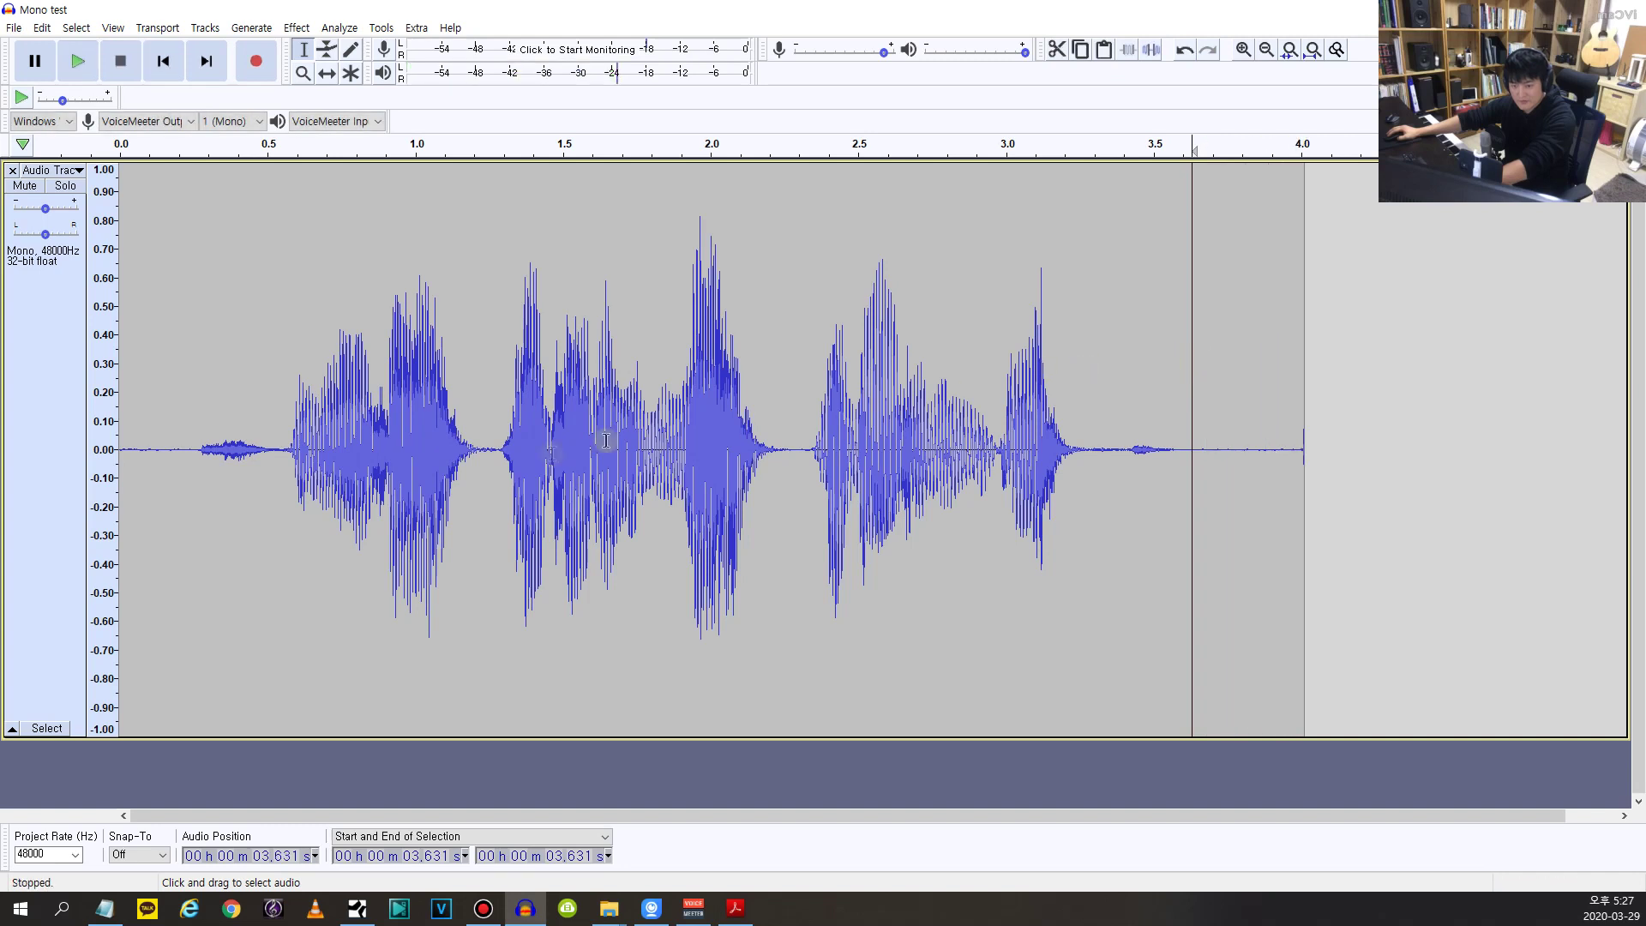
left_click(195, 396)
key("space")
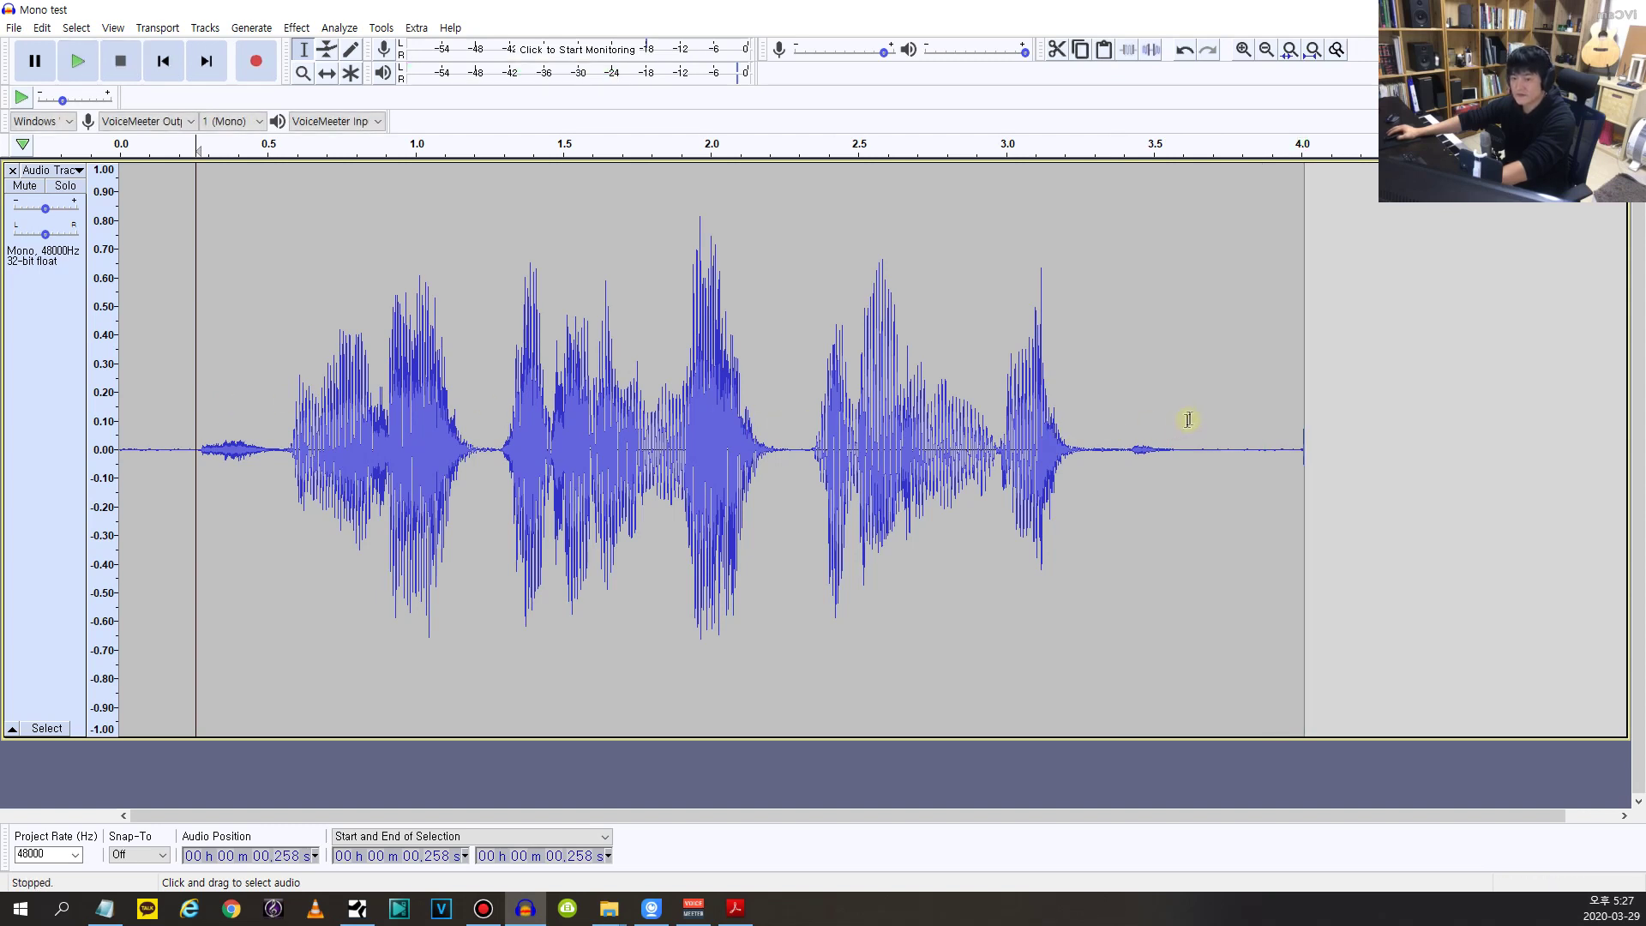
left_click(162, 423)
key("space")
key("space")
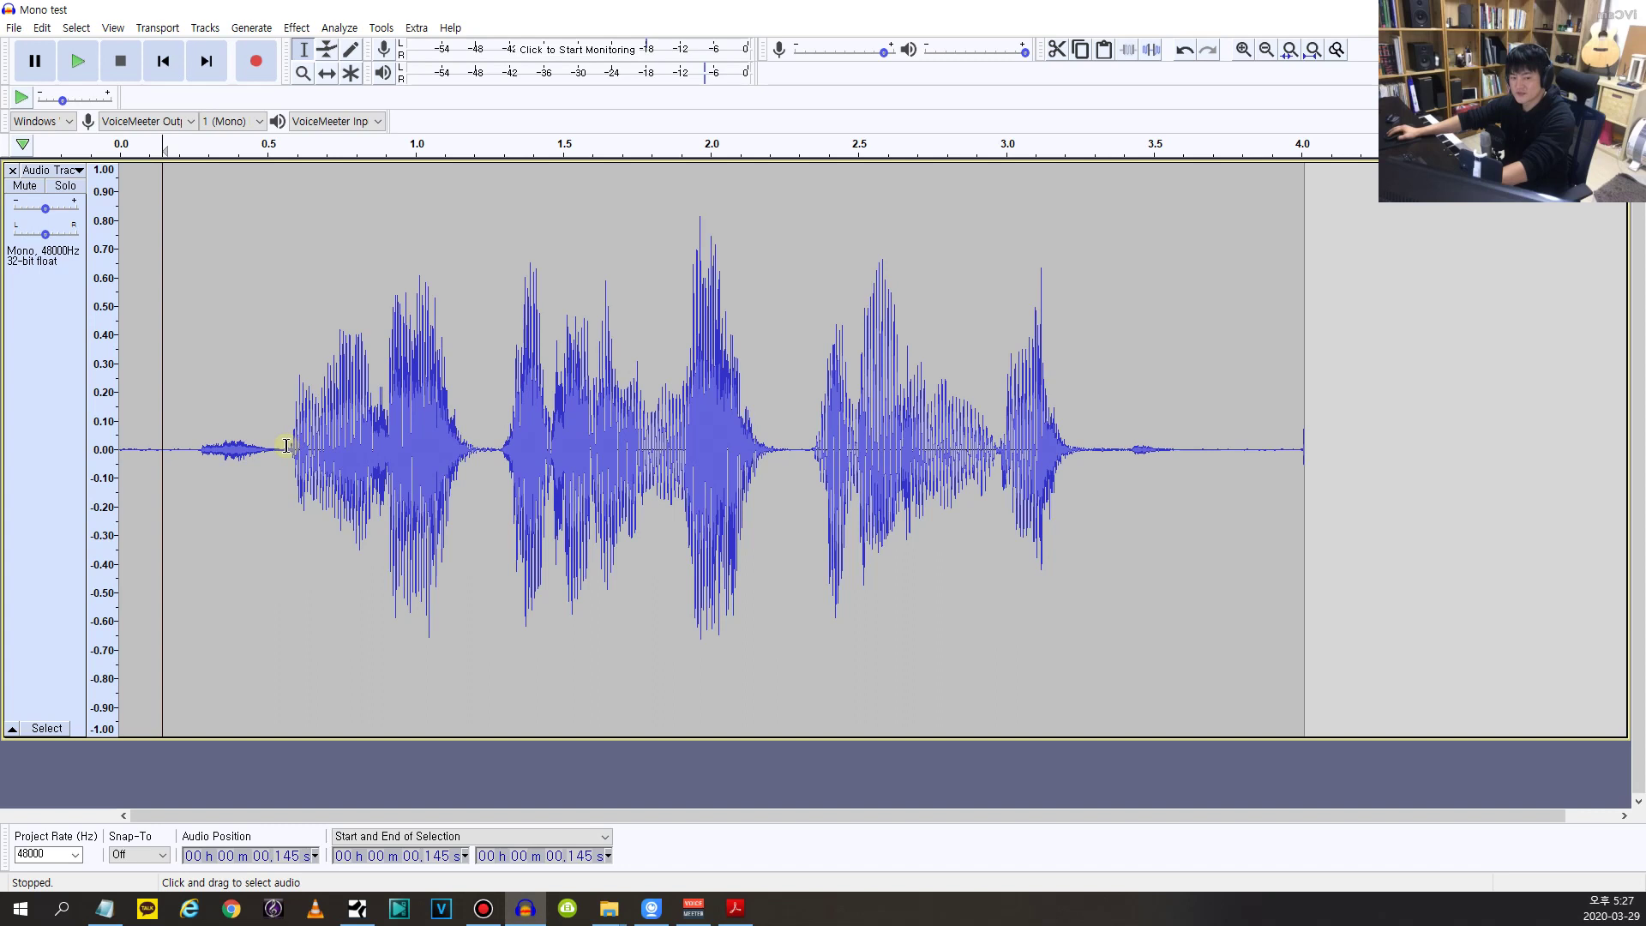
Step: Replace the clip's opening noise from 0 to 0.554 s with generated silence of the same length
left_click_drag(284, 448, 84, 457)
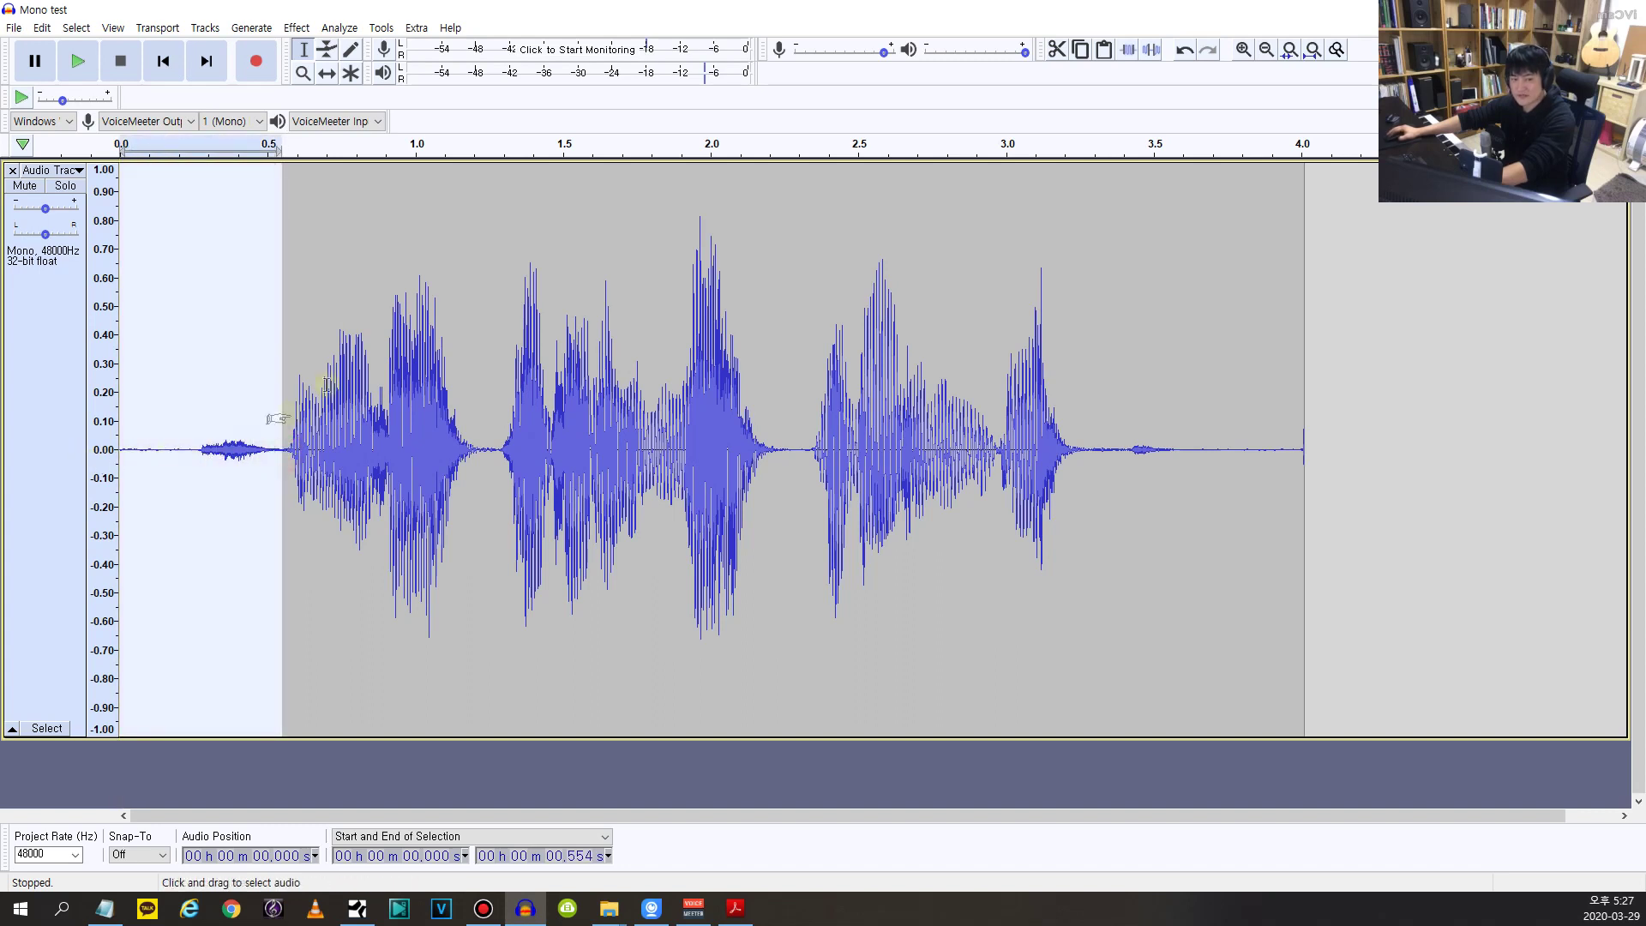
left_click(302, 30)
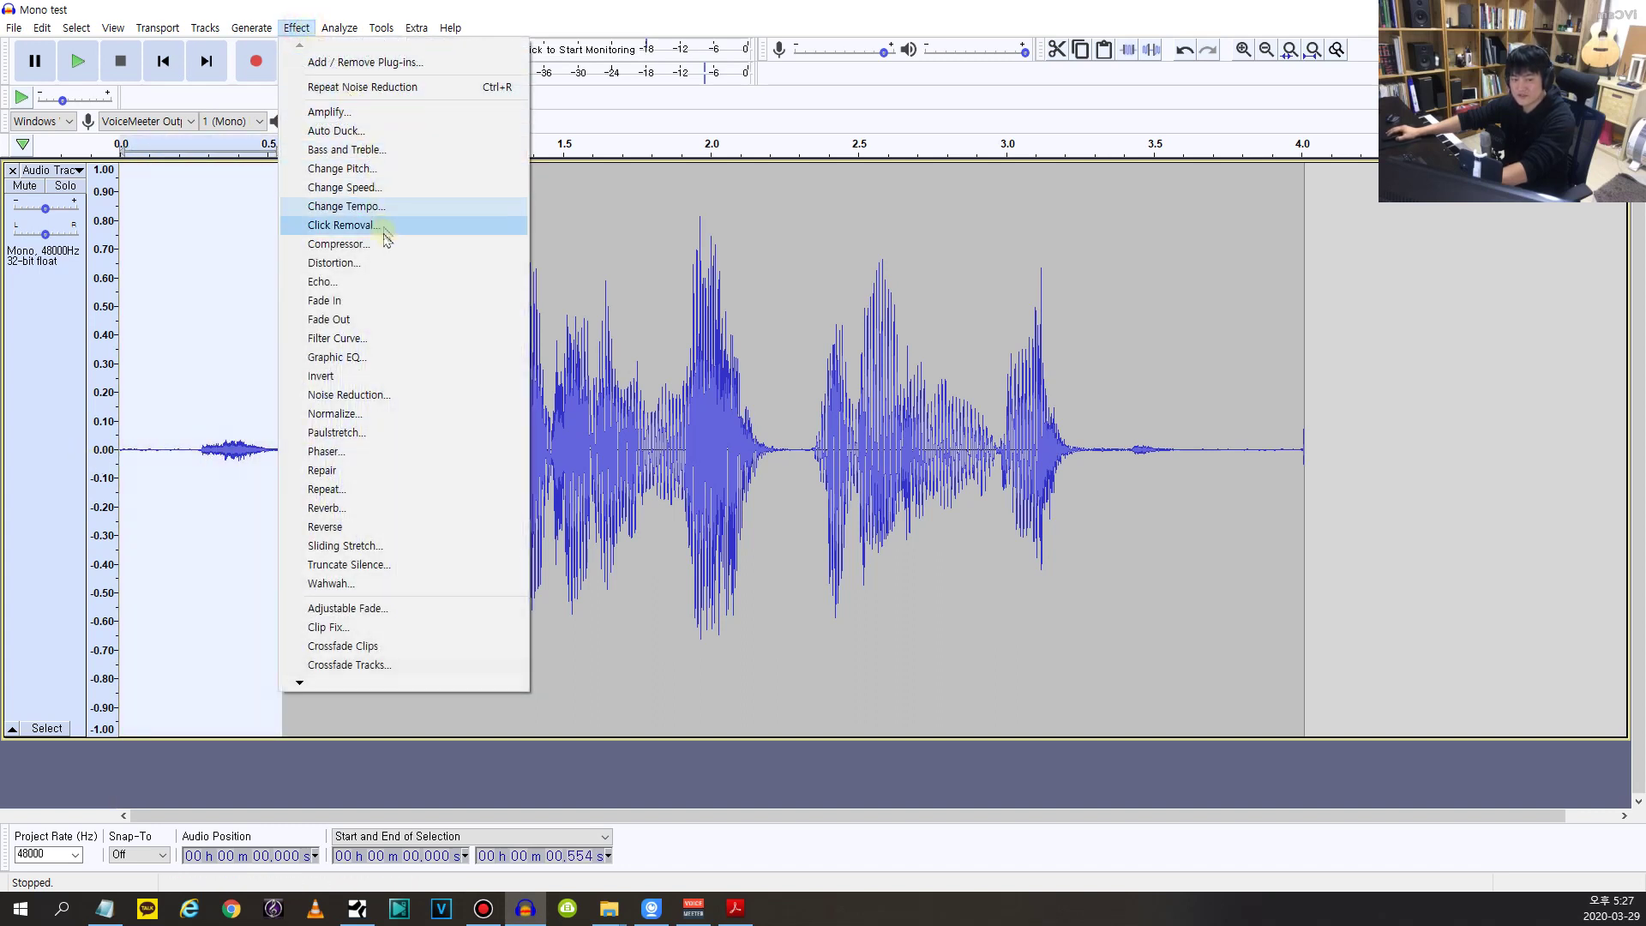
mouse_move(252, 28)
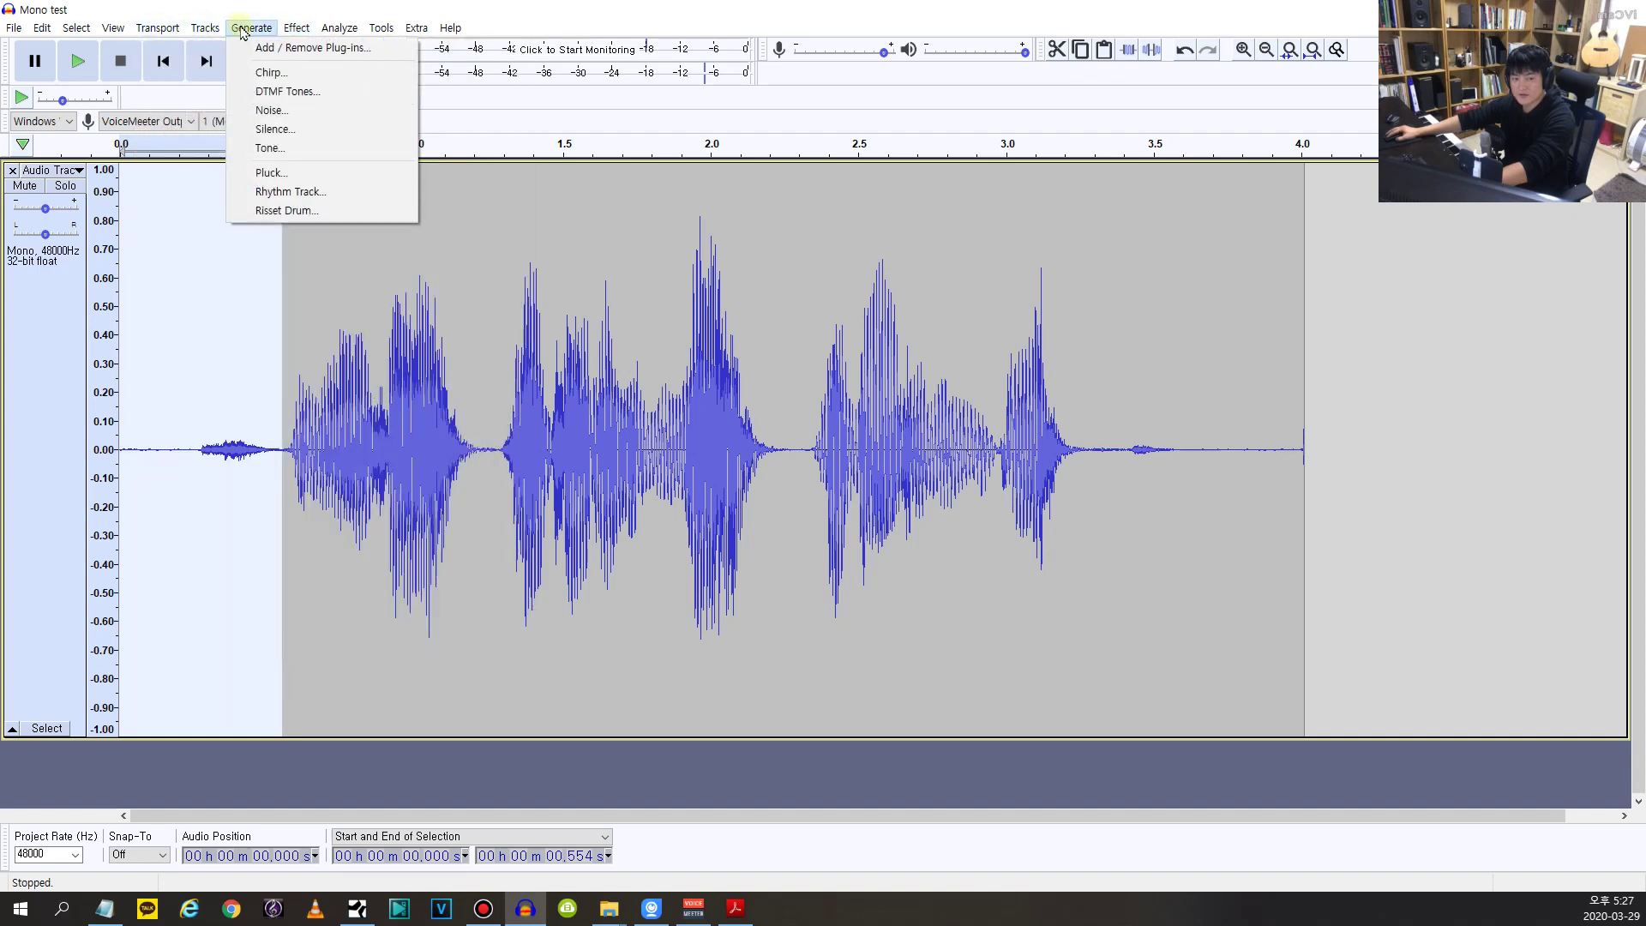
left_click(269, 130)
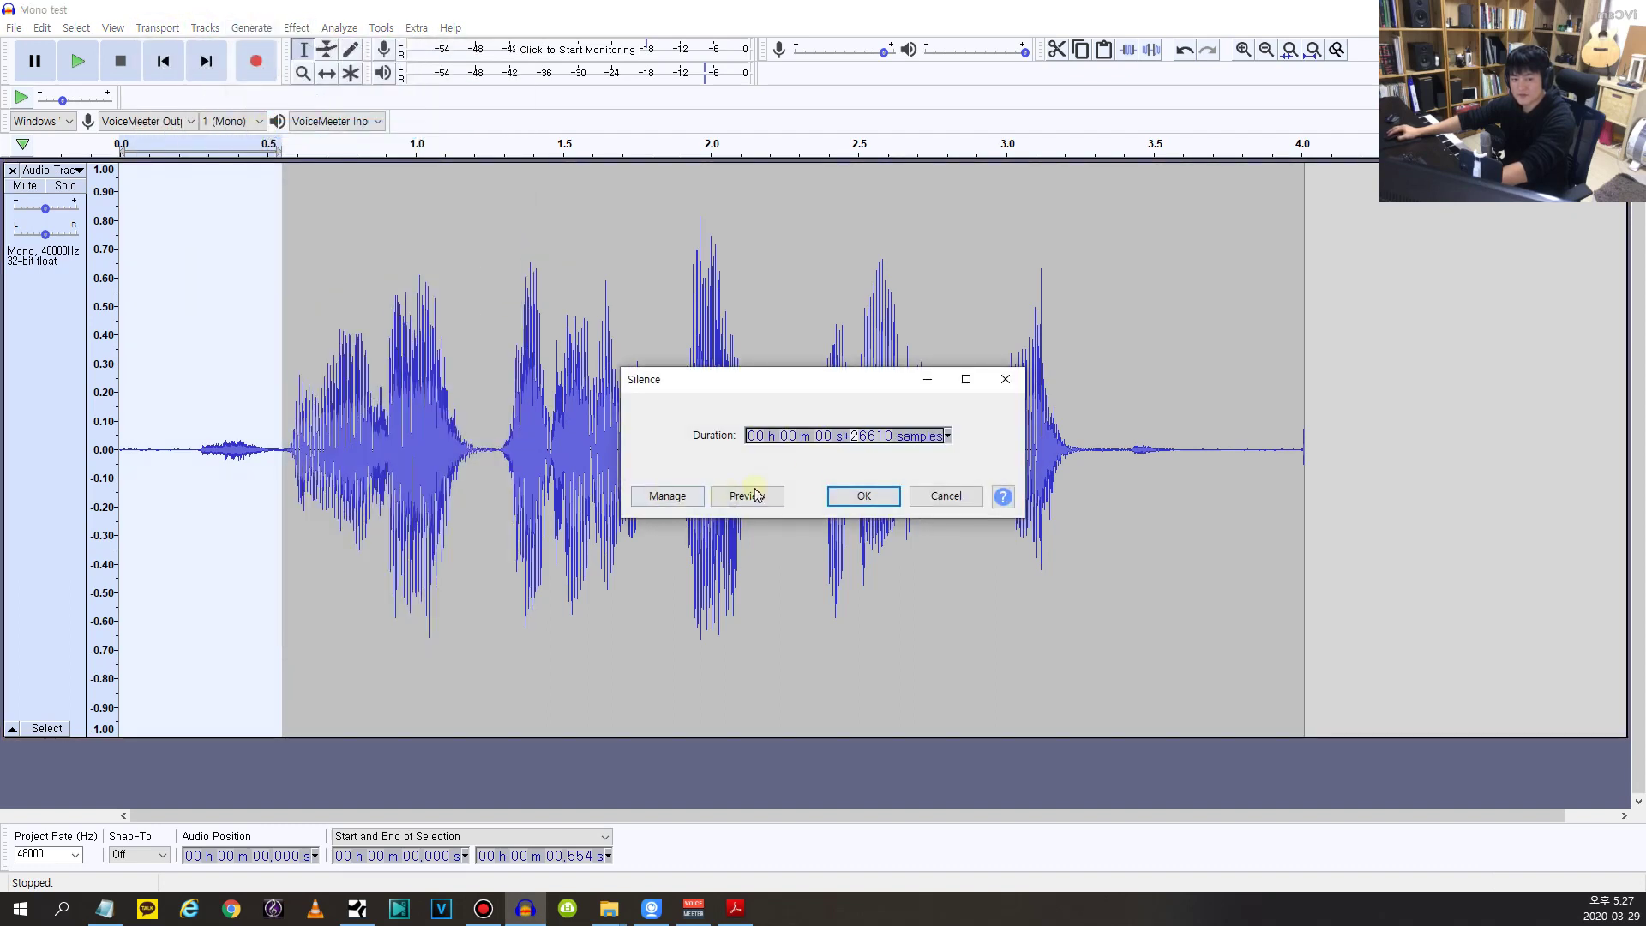
left_click(836, 494)
Step: Play the silenced opening, and listen again from about 0.125 s into the voice
key("space")
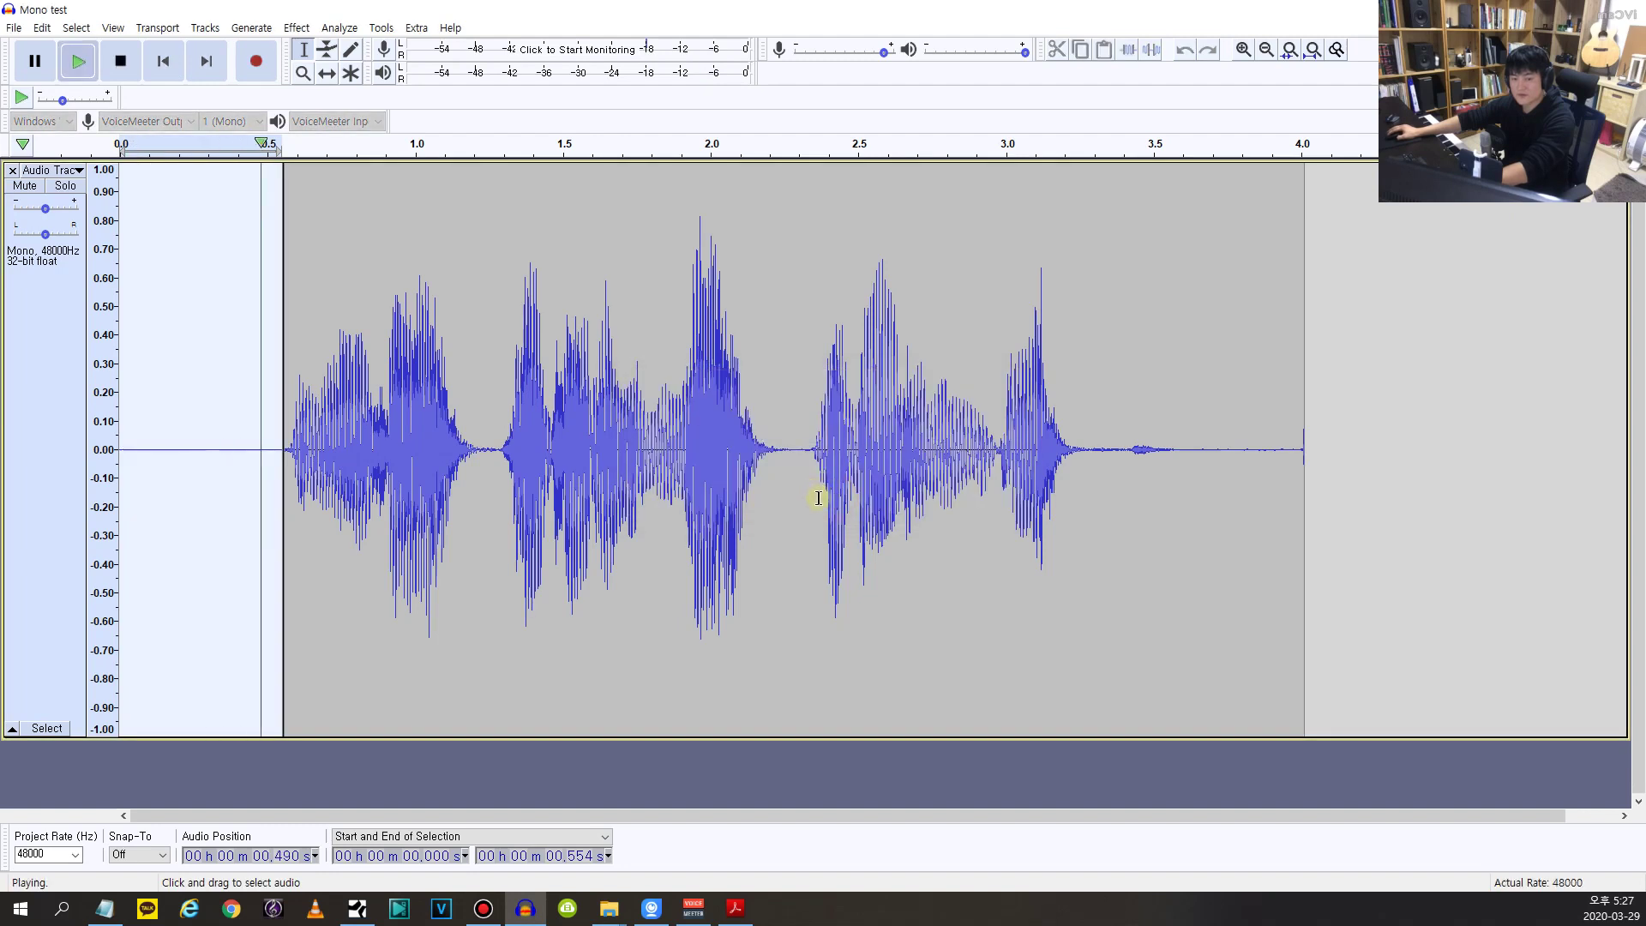
key("space")
left_click(156, 352)
key("space")
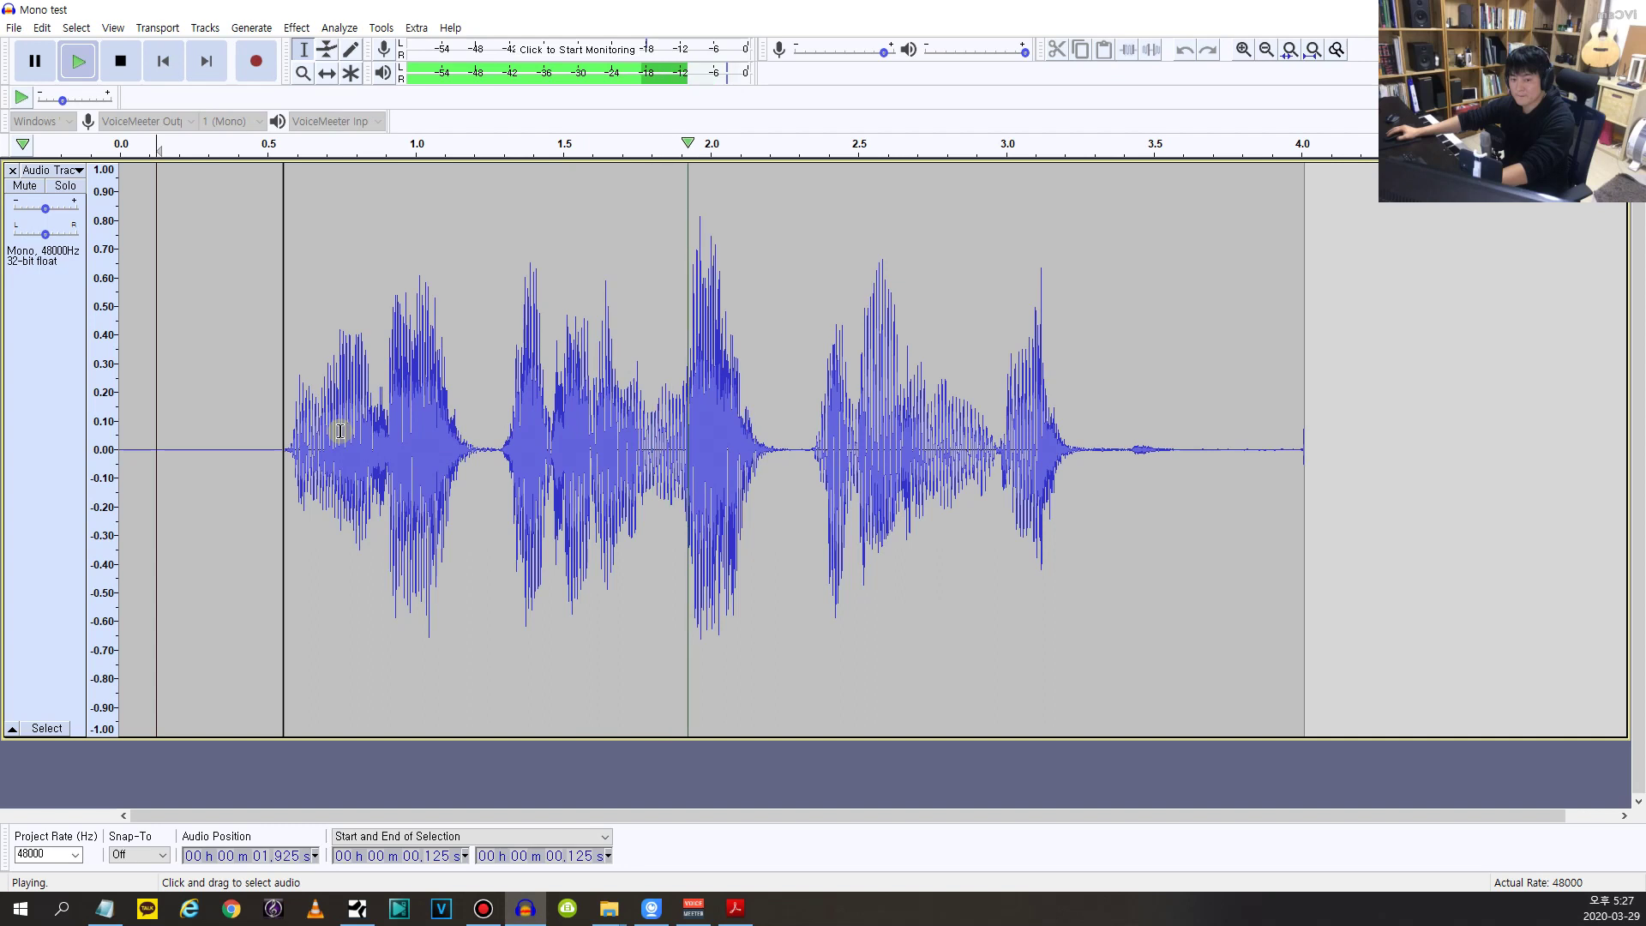
key("space")
Step: Replace the noisy tail from 3.413 to 4.081 s with generated silence and play the clip from near its start
left_click(1128, 450)
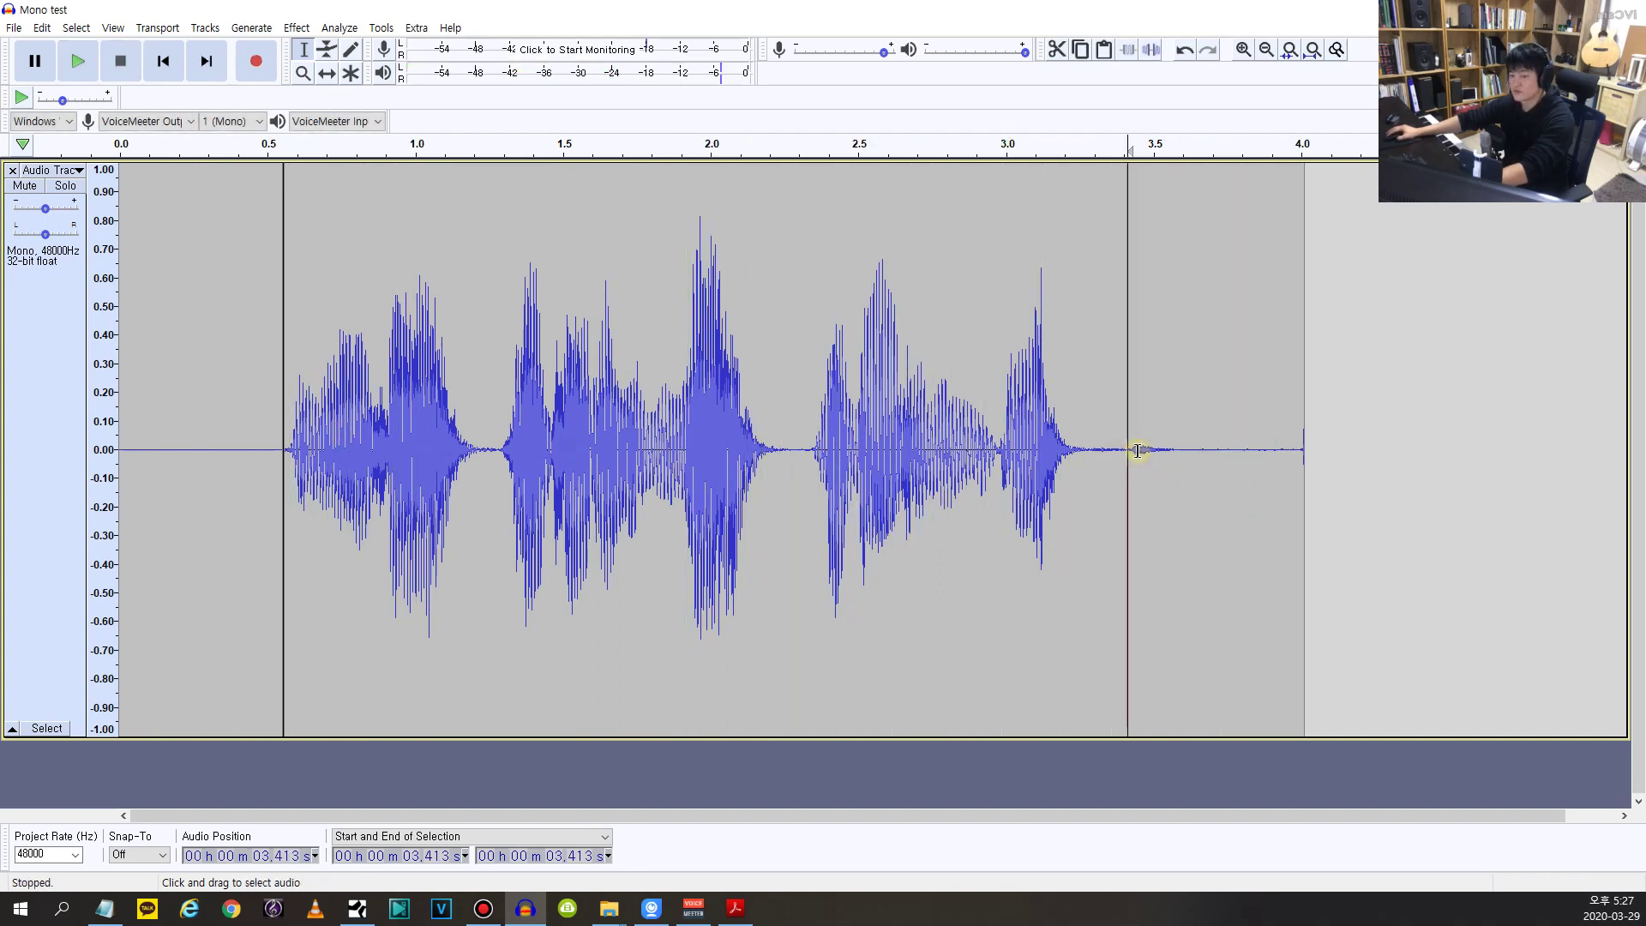
left_click_drag(1113, 457, 1322, 463)
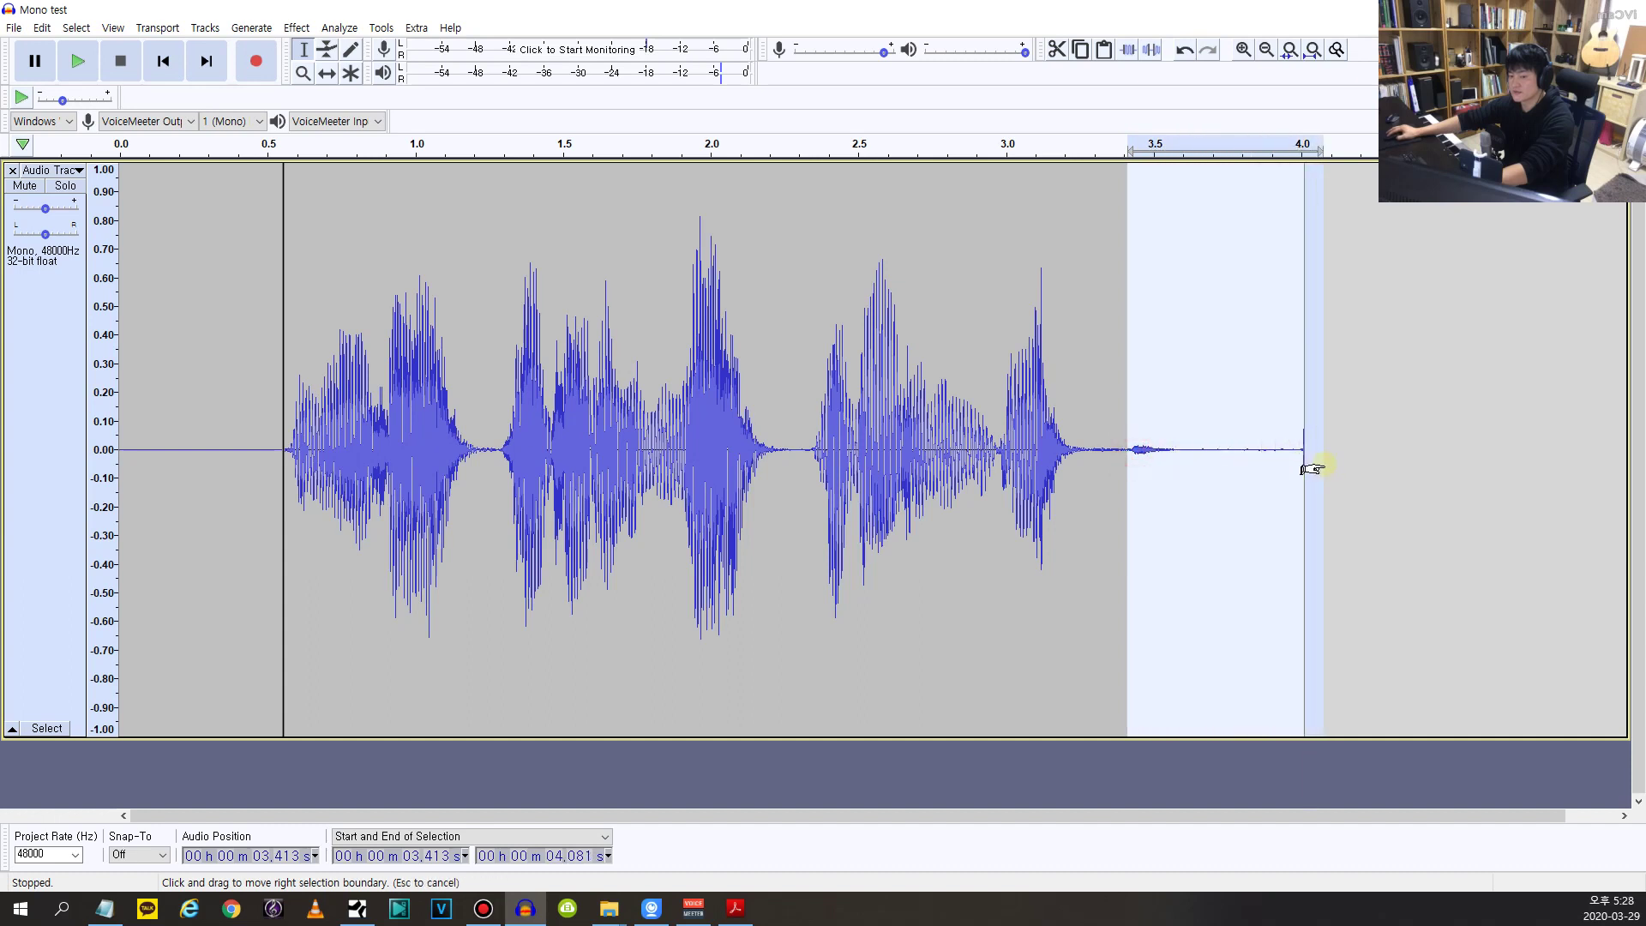
left_click(259, 28)
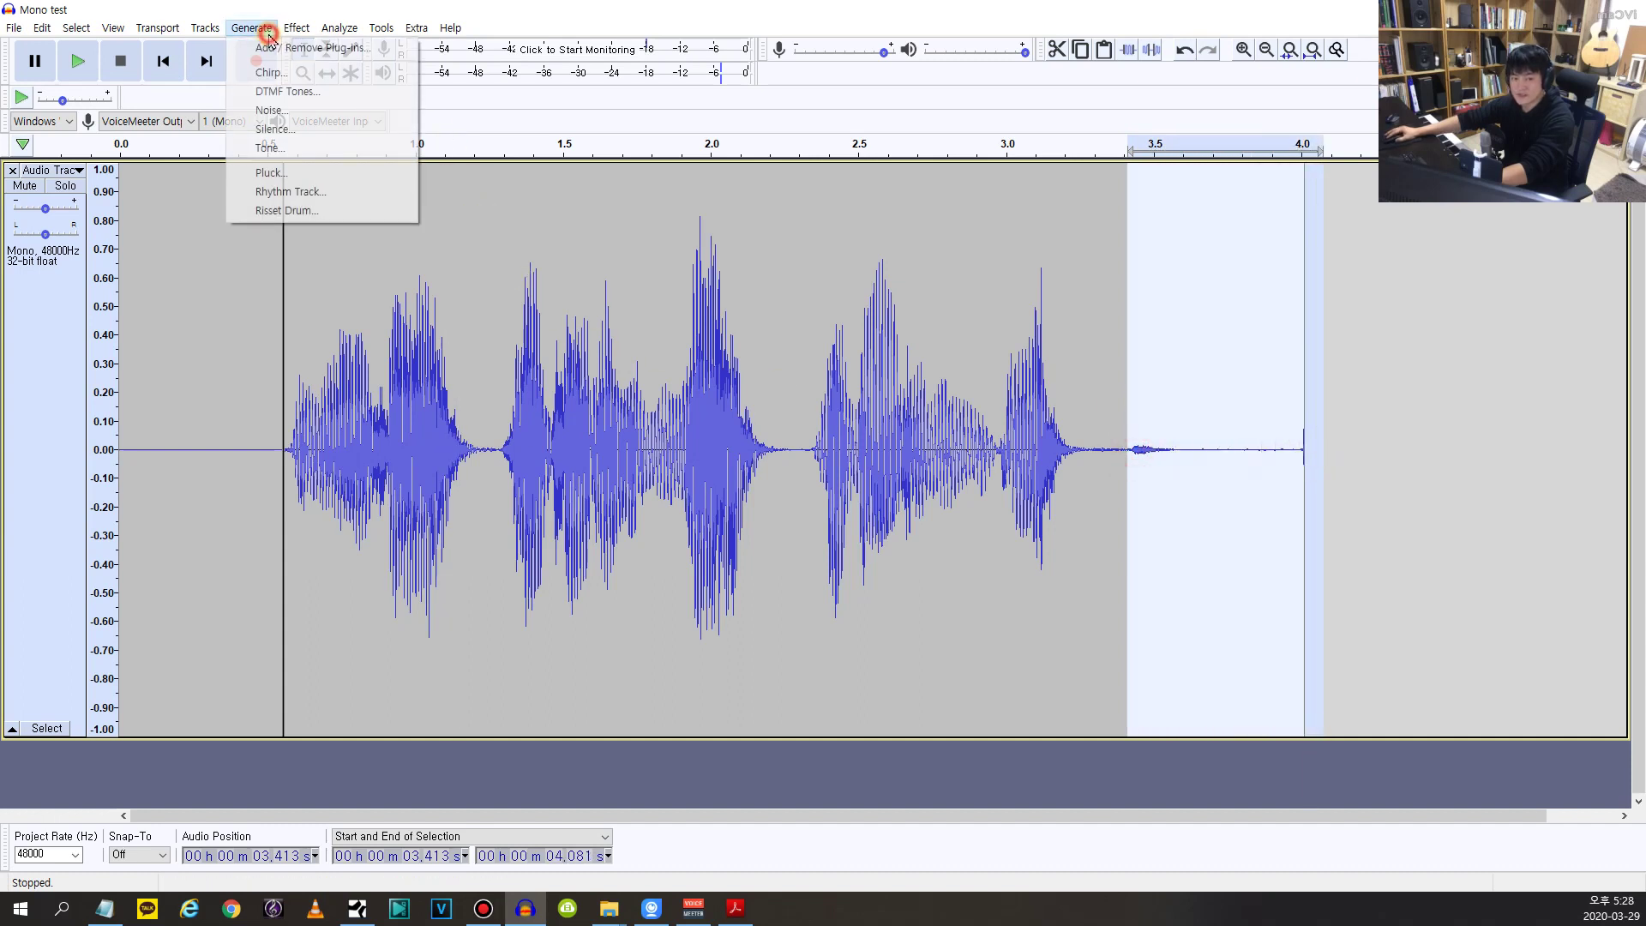
left_click(277, 130)
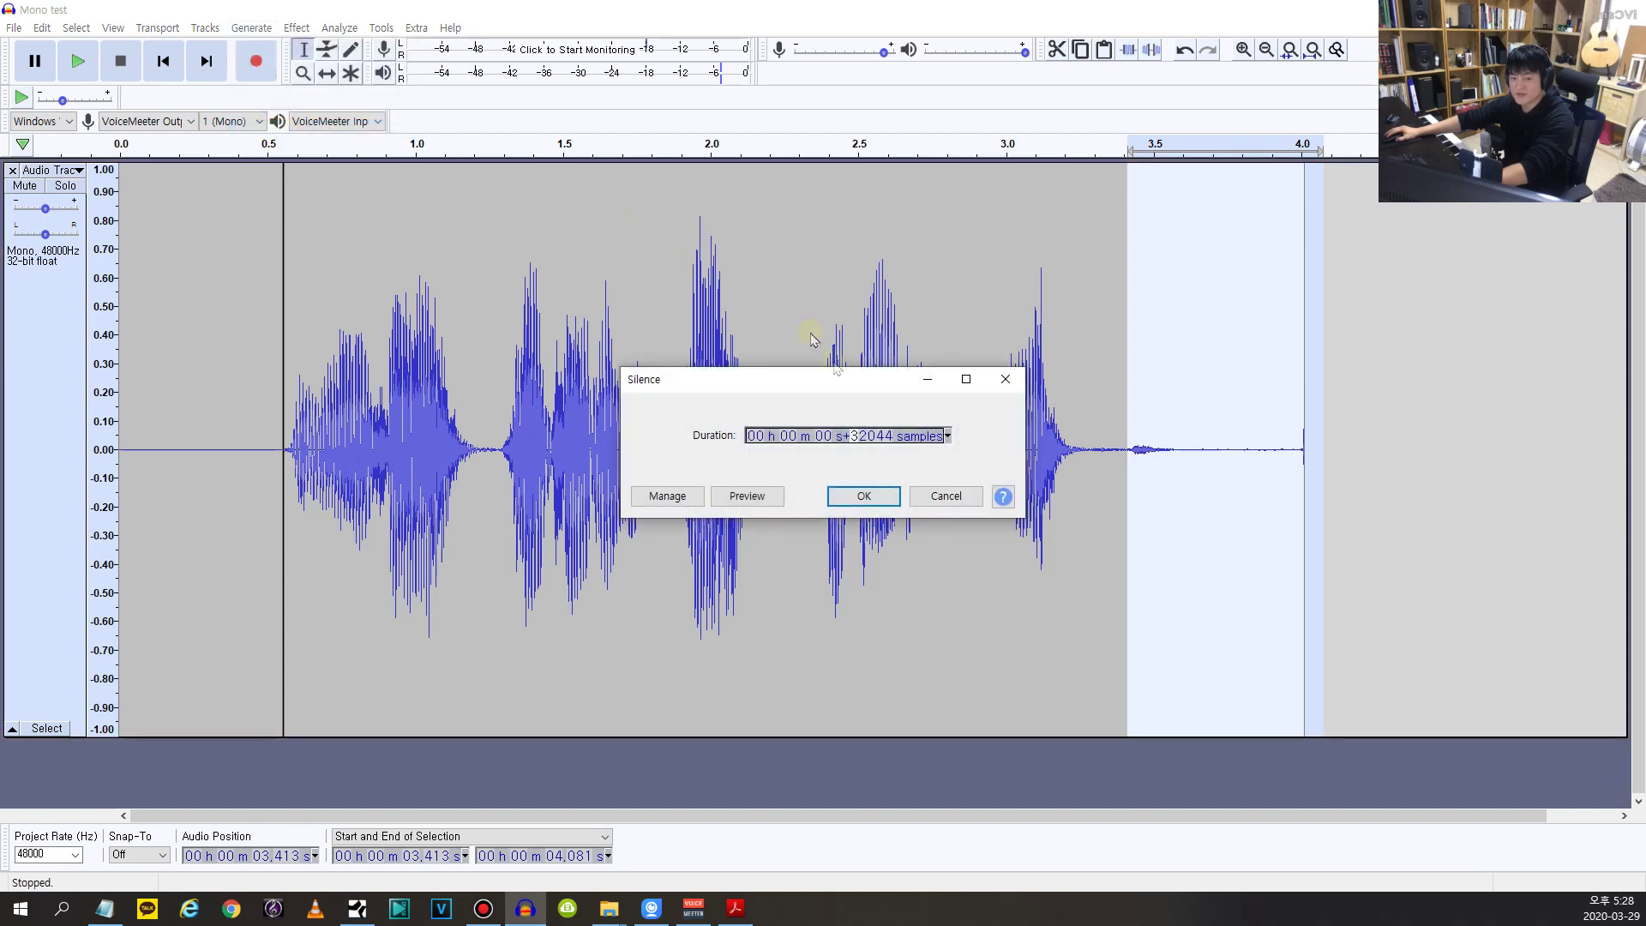
left_click(870, 490)
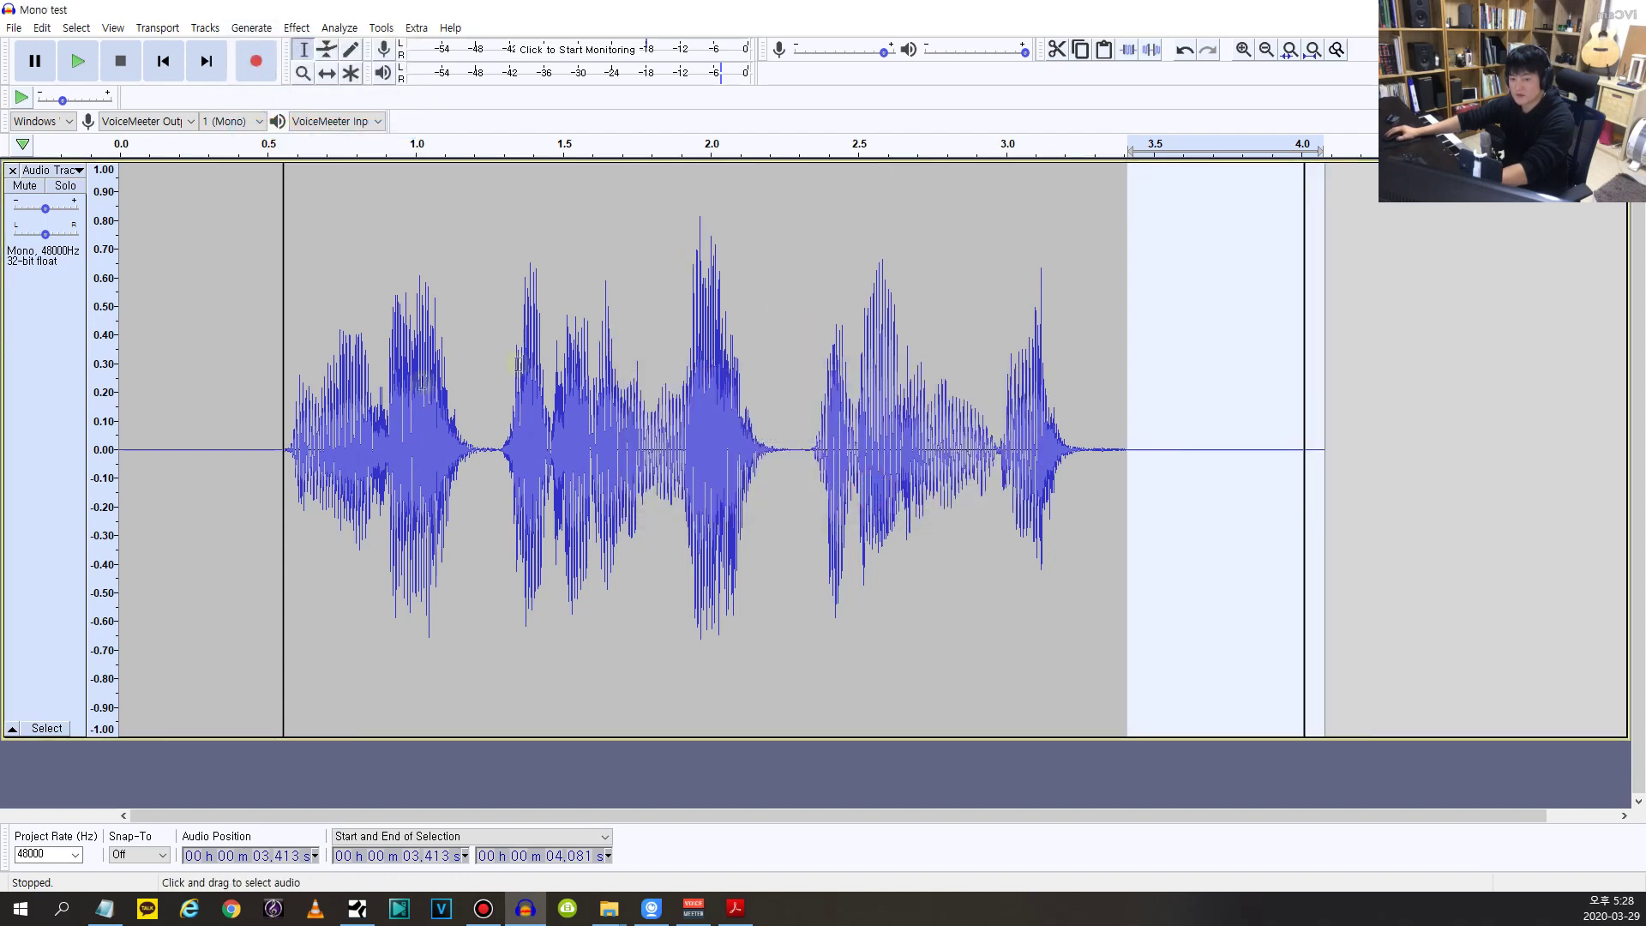
left_click(179, 364)
key("space")
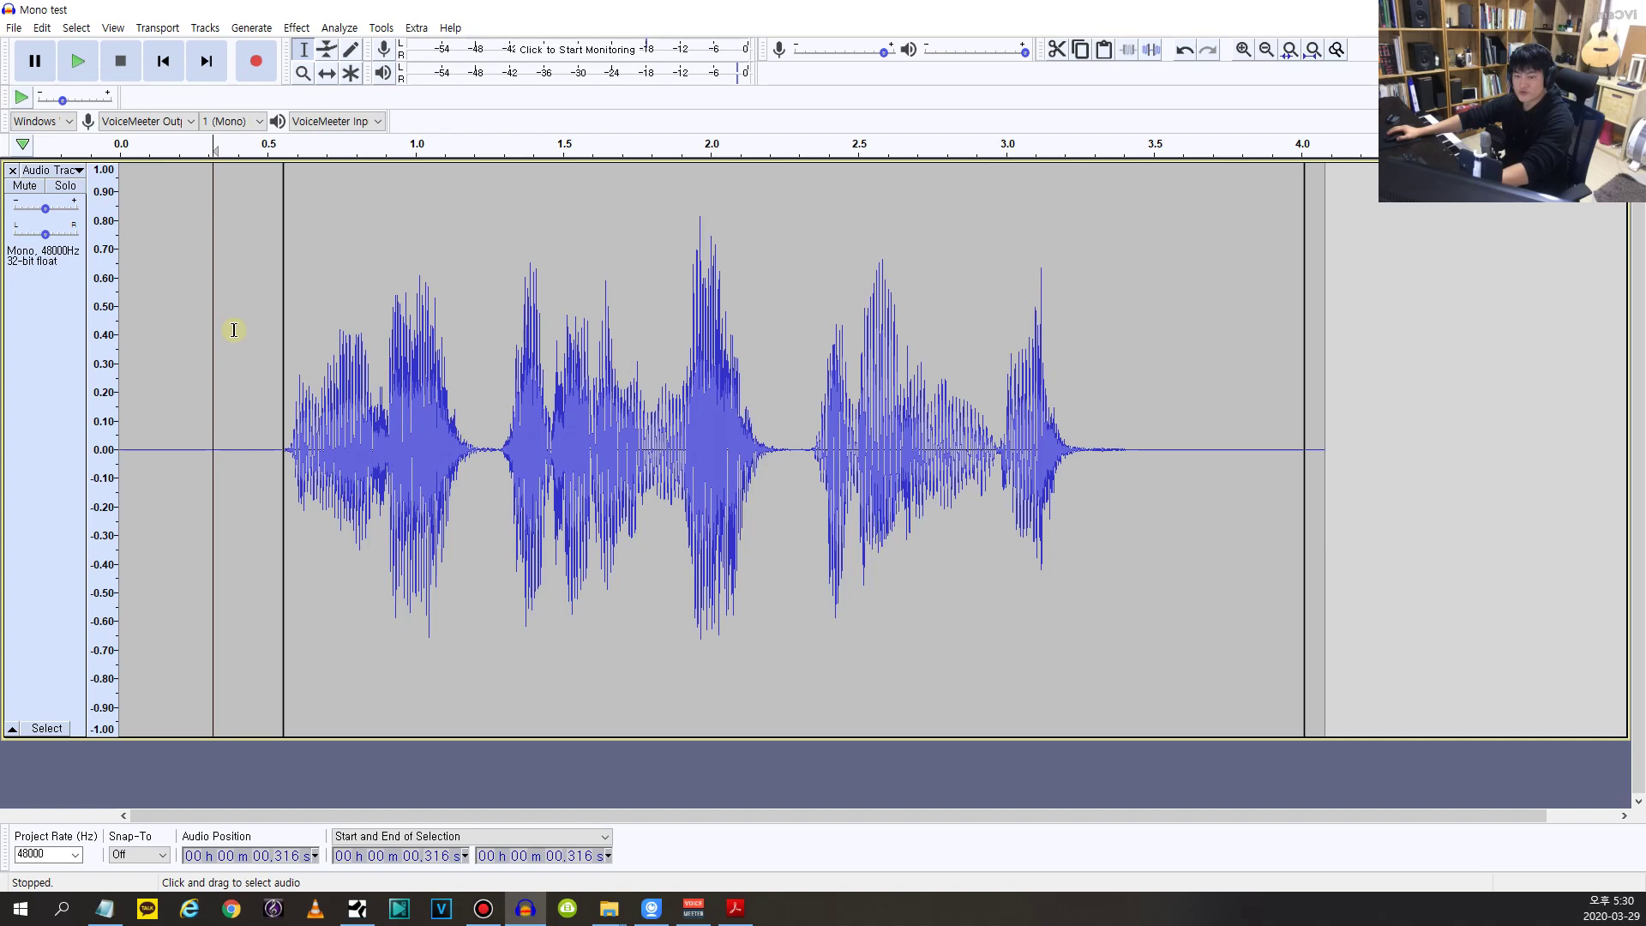
double_click(233, 330)
left_click(296, 27)
left_click(334, 420)
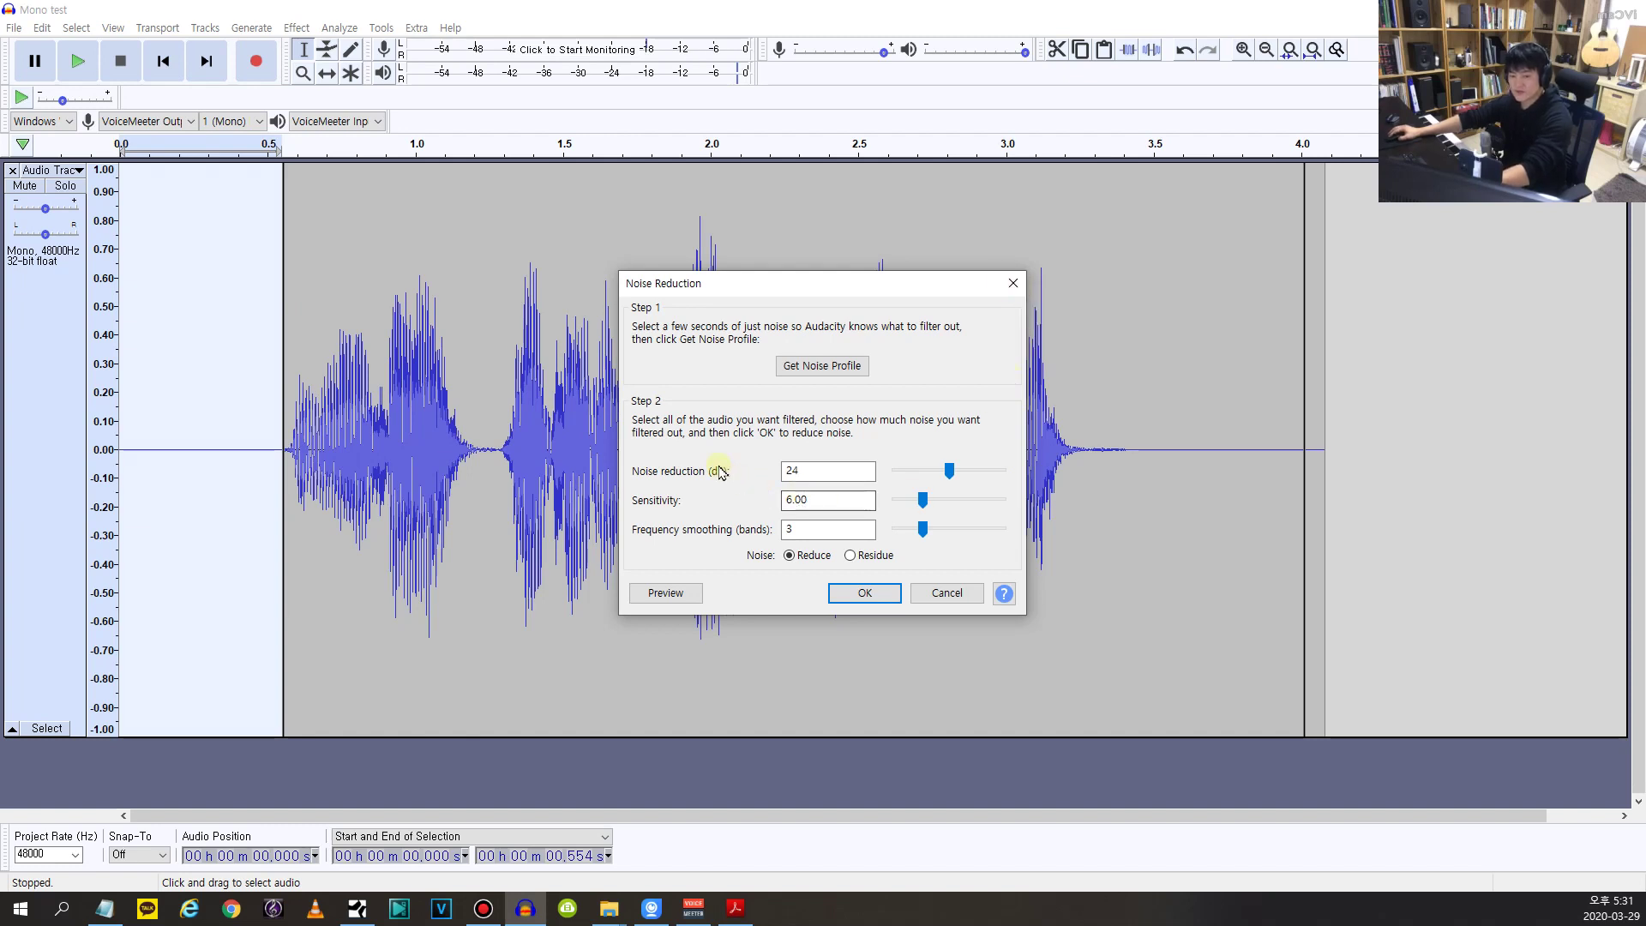
left_click_drag(947, 470, 894, 473)
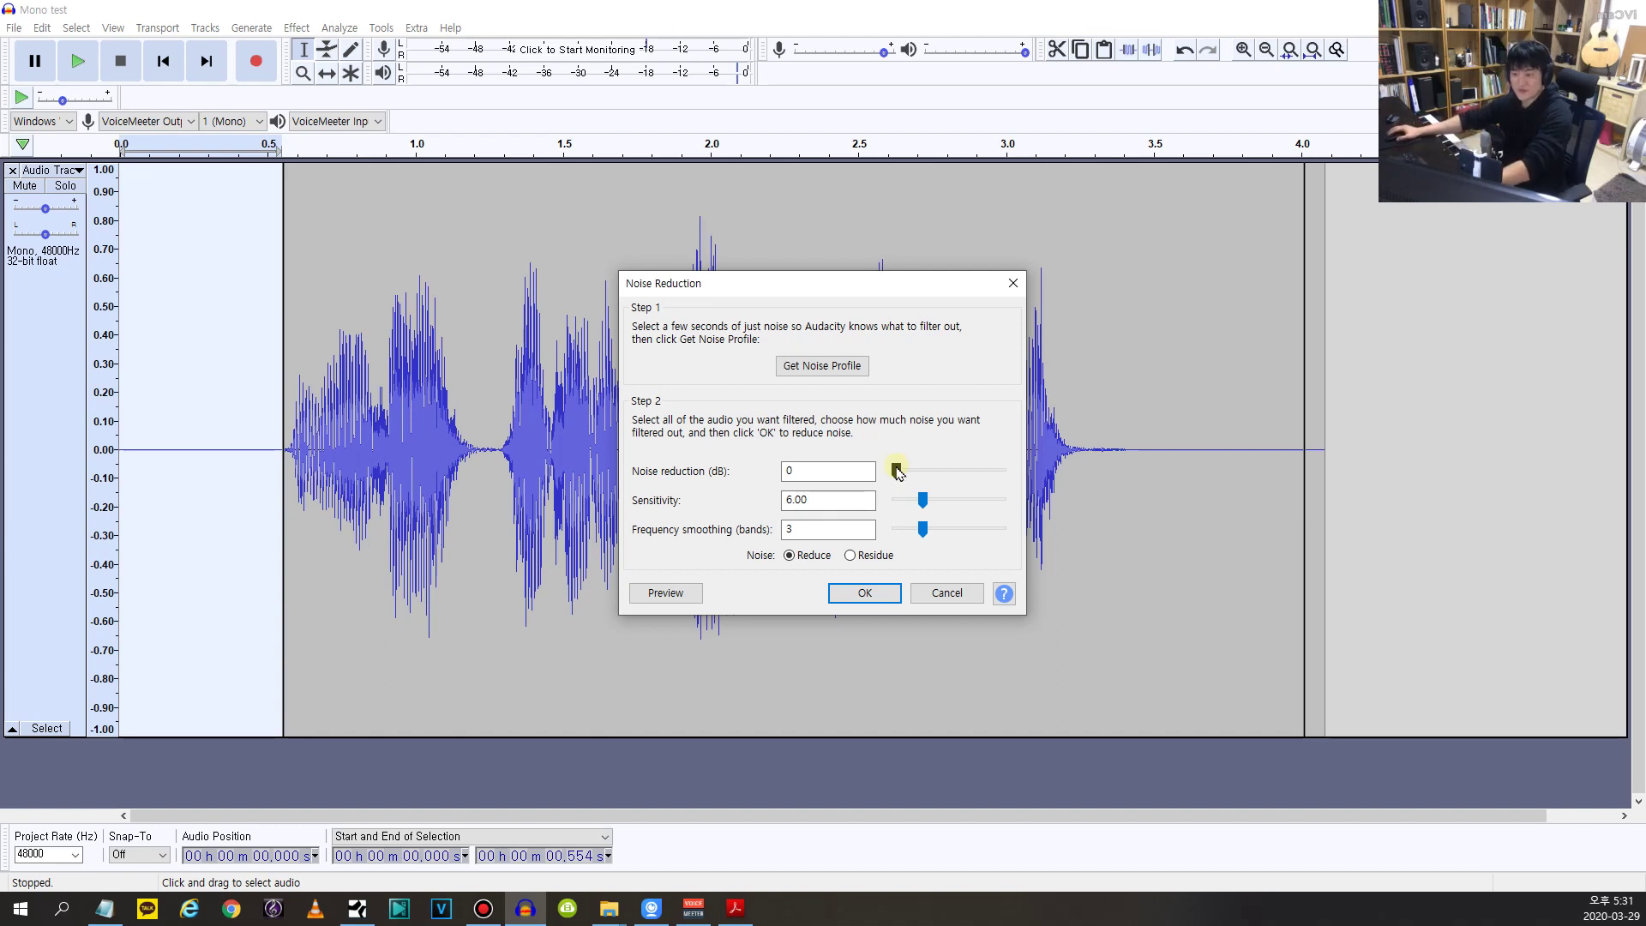
left_click_drag(897, 474, 1017, 479)
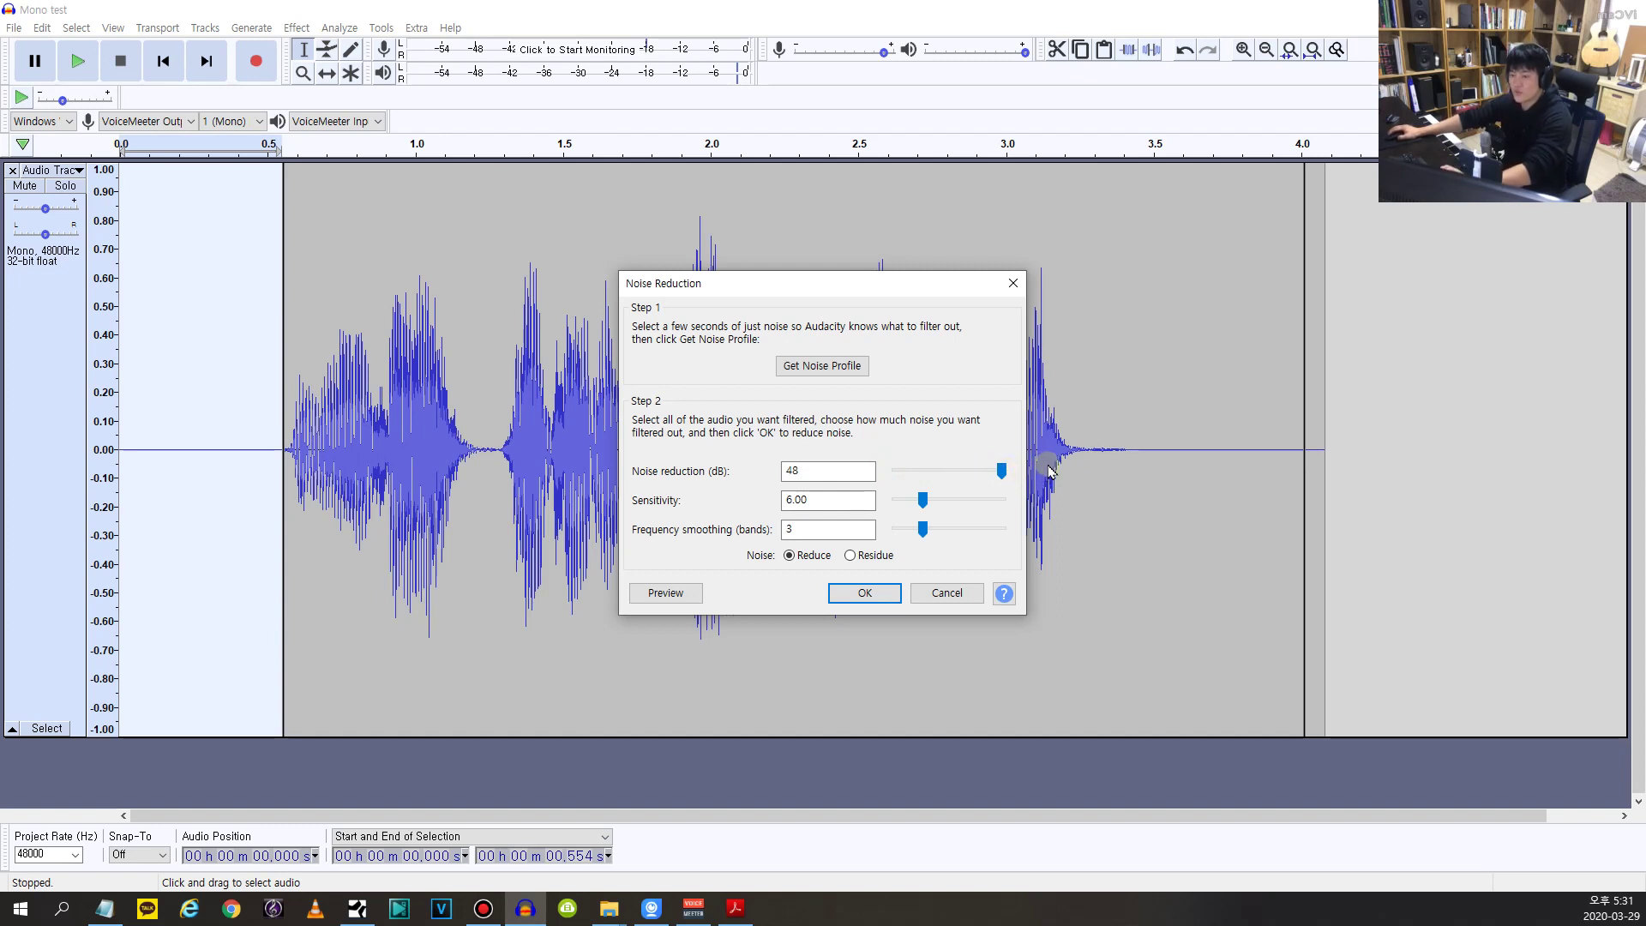
key("Escape")
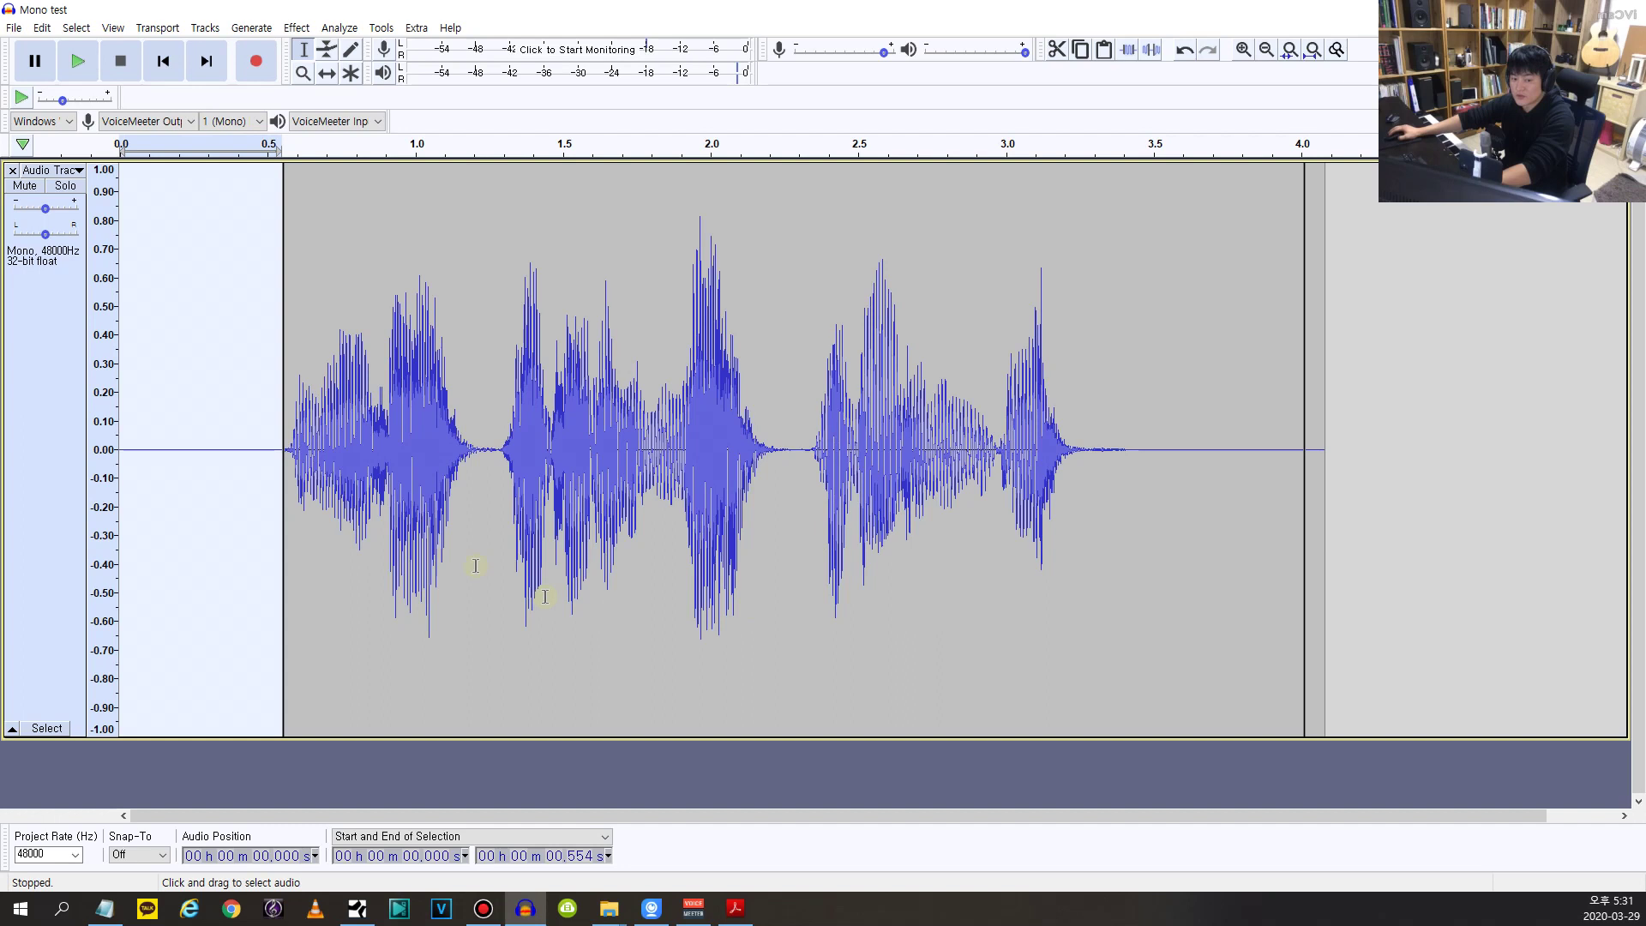